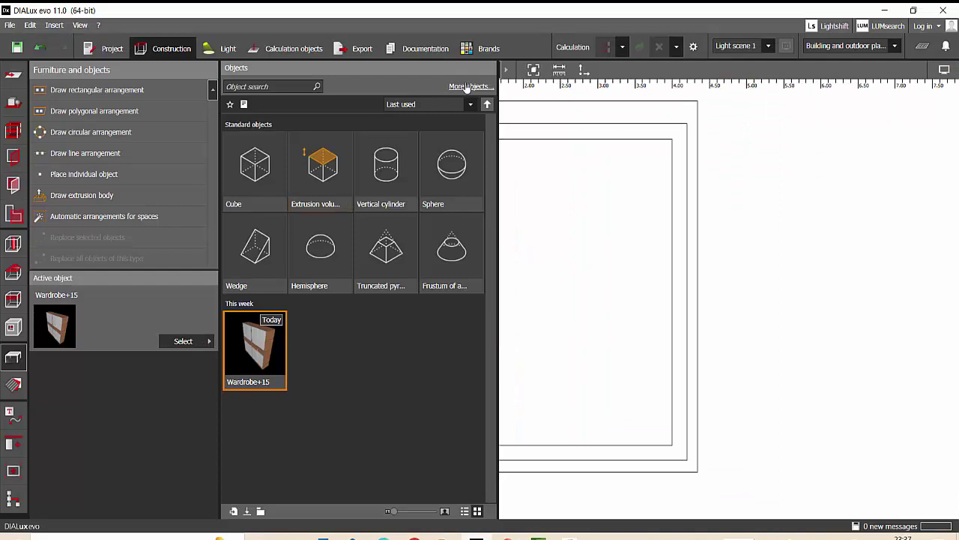
# - Choose the 110x200 2Doors cabinet from the Home furniture functional units and place it in the room's upper-left corner in plan
pyautogui.click(468, 87)
pyautogui.click(529, 28)
pyautogui.click(21, 60)
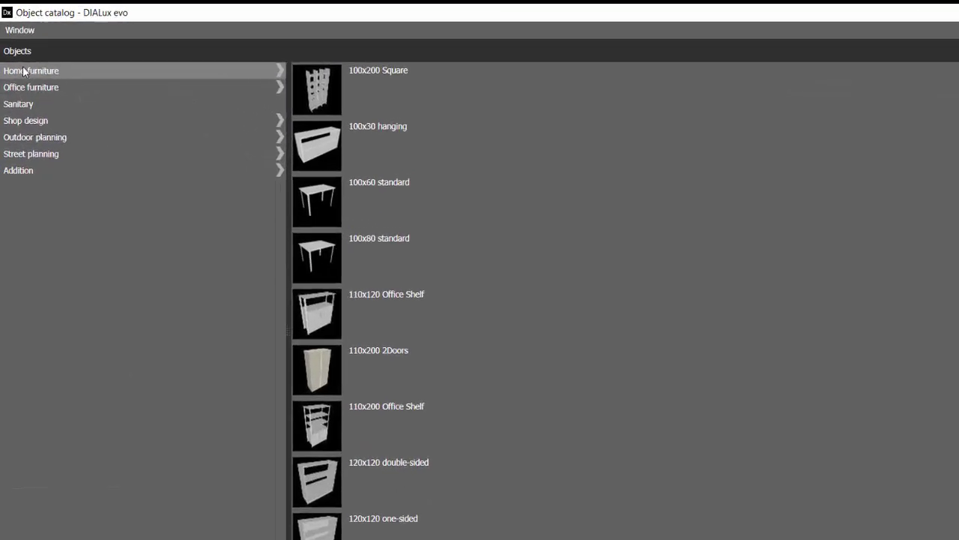
pyautogui.click(21, 86)
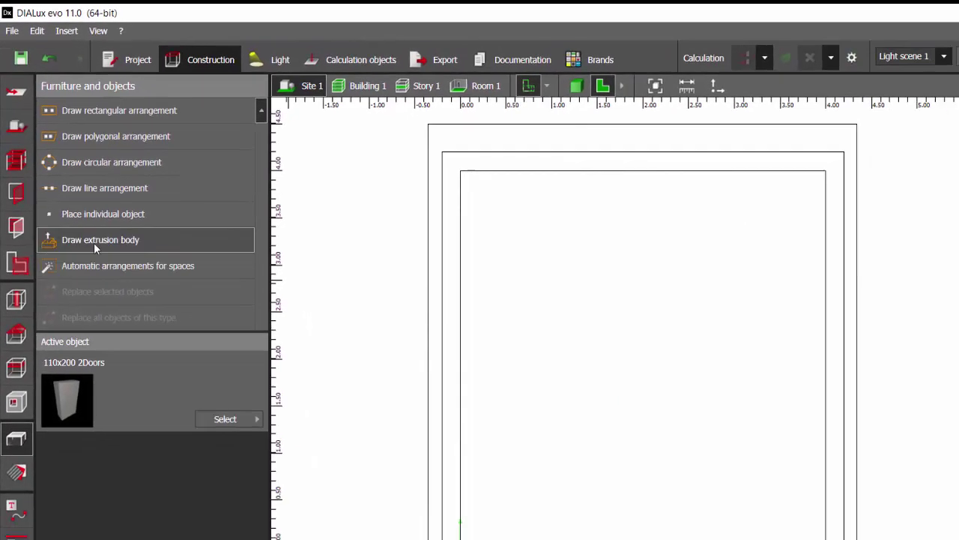
pyautogui.click(82, 249)
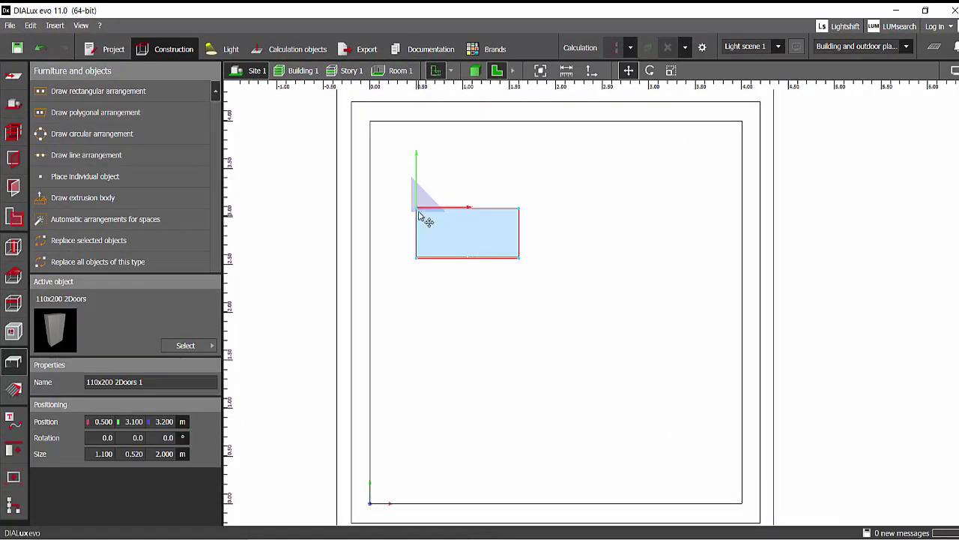
pyautogui.moveTo(422, 216); pyautogui.dragTo(370, 133)
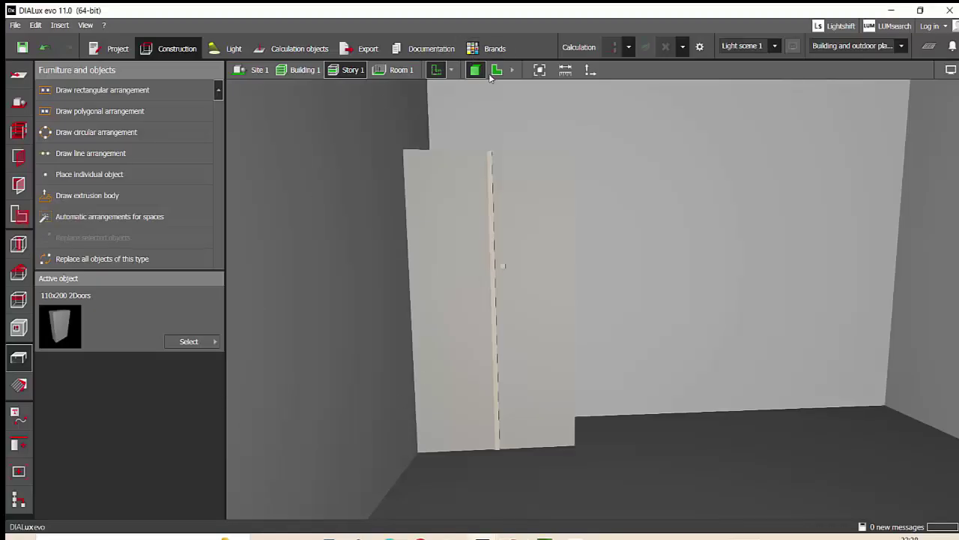
# - Choose the 50x210 Door left cabinet from the Home furniture functional units in the object catalog
pyautogui.click(497, 69)
pyautogui.moveTo(483, 537)
pyautogui.click(560, 503)
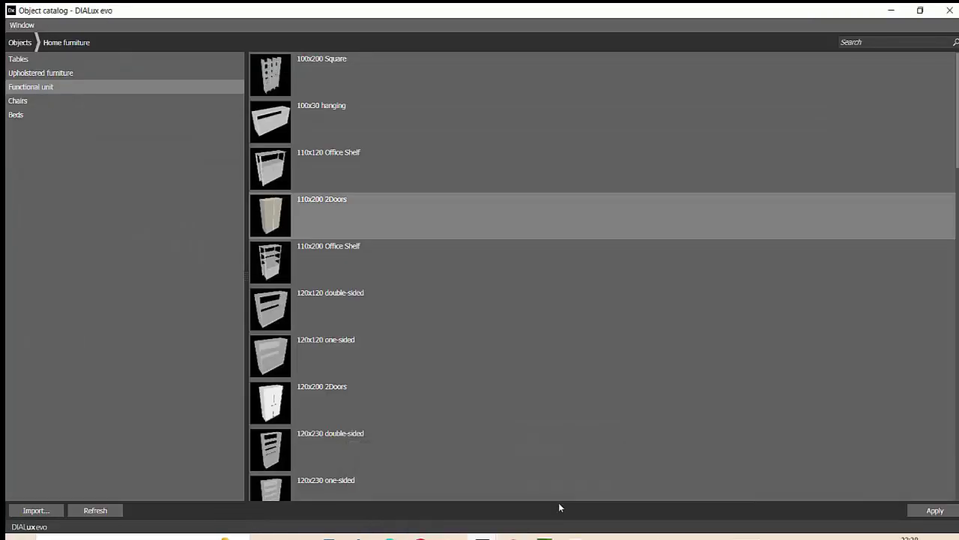
pyautogui.scroll(-10, 514, 396)
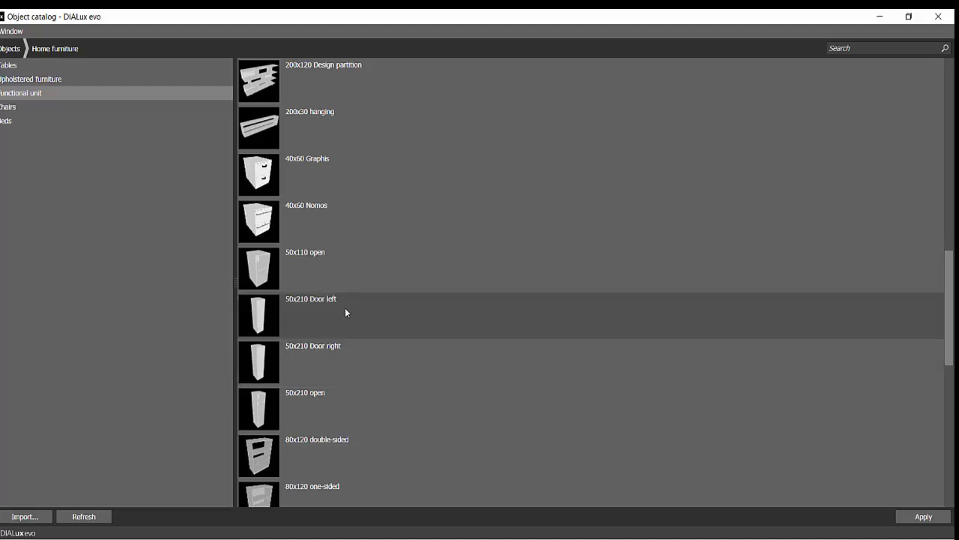
pyautogui.doubleClick(345, 308)
# - Place the 50x210 Door left cabinet against the back wall beside the two-door cabinet, at X 1.100 m and Y 4.000 m
pyautogui.click(79, 181)
pyautogui.click(493, 213)
pyautogui.scroll(2, 472, 238)
pyautogui.click(463, 76)
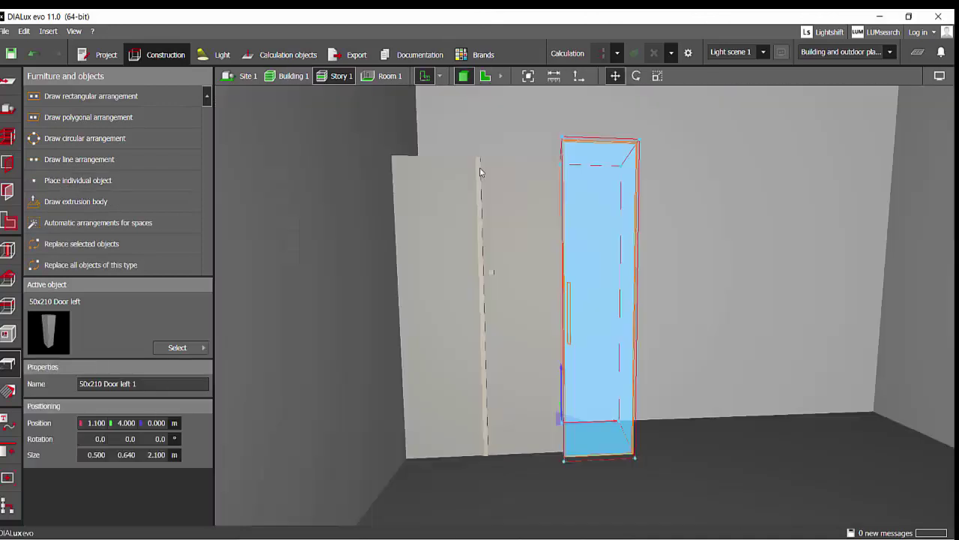
pyautogui.moveTo(548, 322); pyautogui.dragTo(615, 375, button='right')
pyautogui.moveTo(322, 214); pyautogui.dragTo(478, 323, button='right')
pyautogui.scroll(-5, 497, 334)
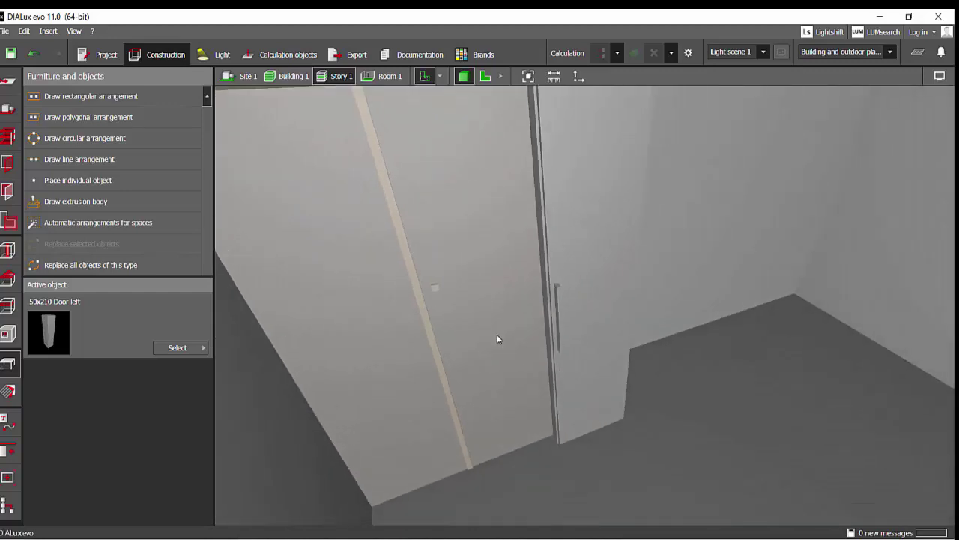
# - Copy the 50x210 Door left cabinet along the back wall to form a row of four adjoining units
pyautogui.click(443, 259)
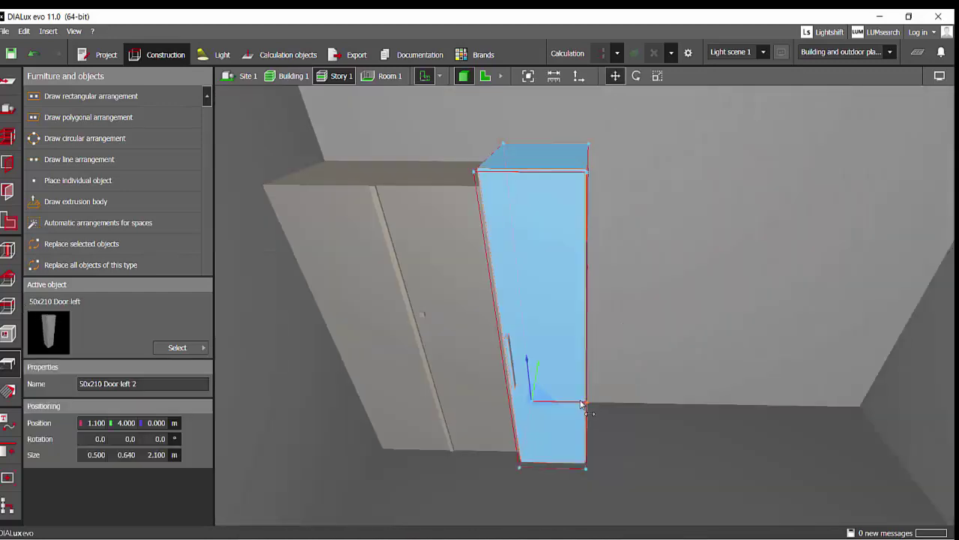
pyautogui.moveTo(562, 406); pyautogui.dragTo(635, 407)
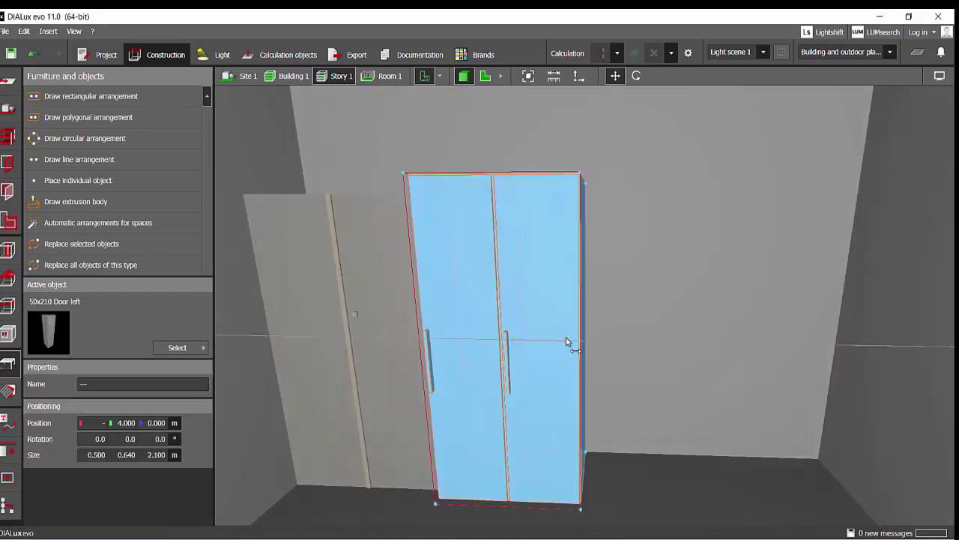
pyautogui.moveTo(566, 341); pyautogui.dragTo(712, 323)
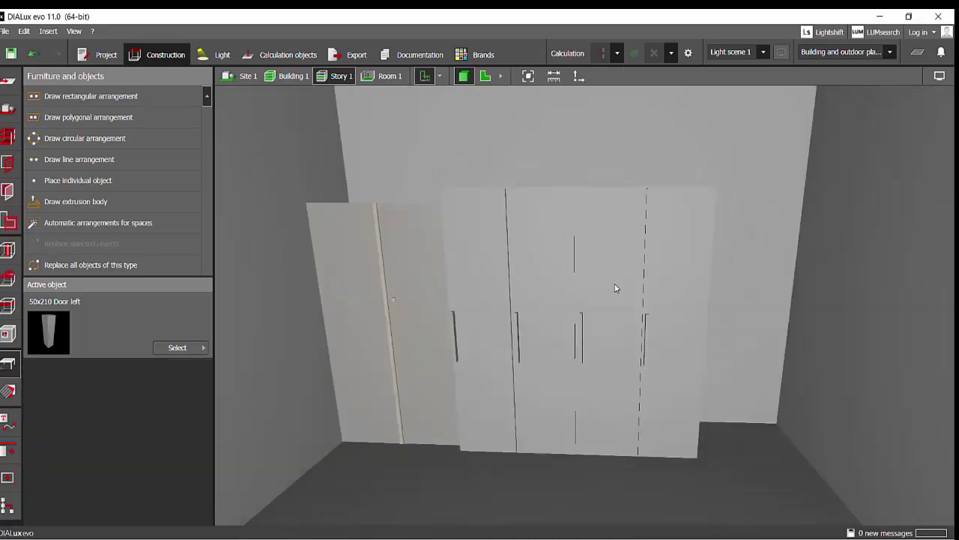
# - Delete the first and third 50x210 Door left cabinets in the row of four
pyautogui.scroll(5, 625, 305)
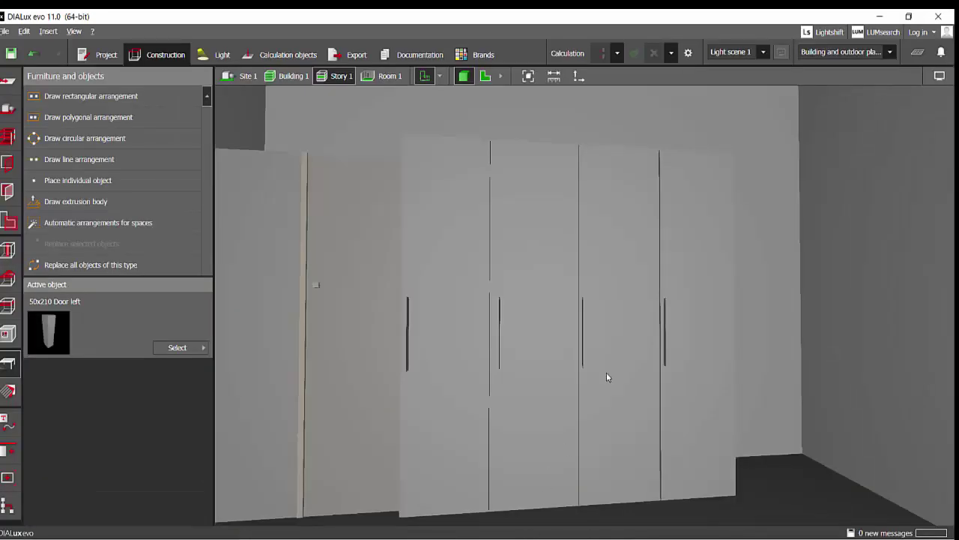
pyautogui.moveTo(606, 372); pyautogui.dragTo(448, 343, button='right')
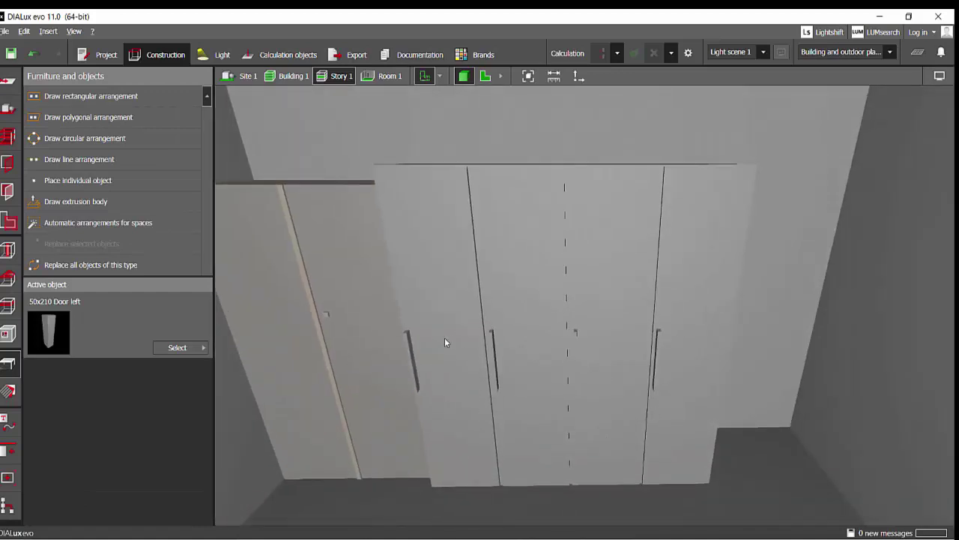
pyautogui.click(444, 342)
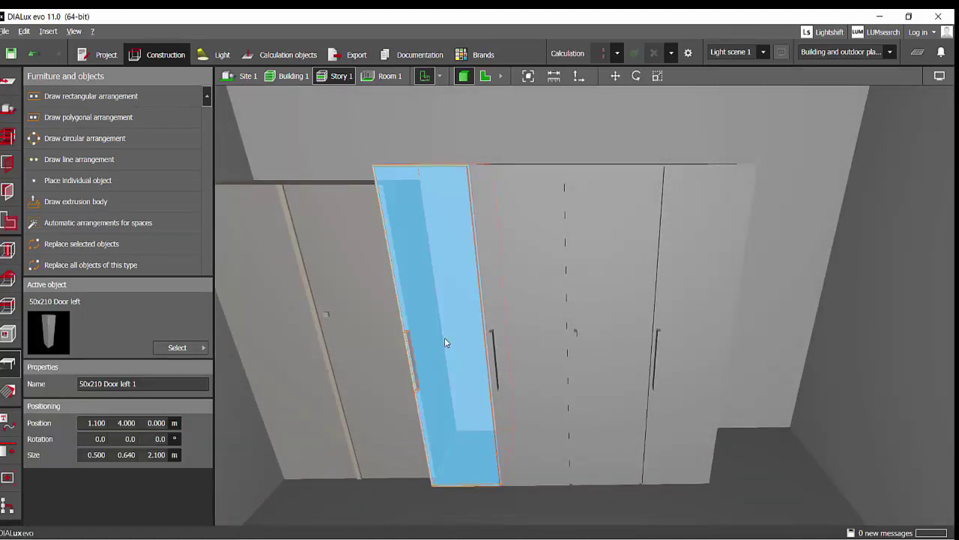
pyautogui.keyDown('ctrl'); pyautogui.click(616, 367); pyautogui.keyUp('ctrl')
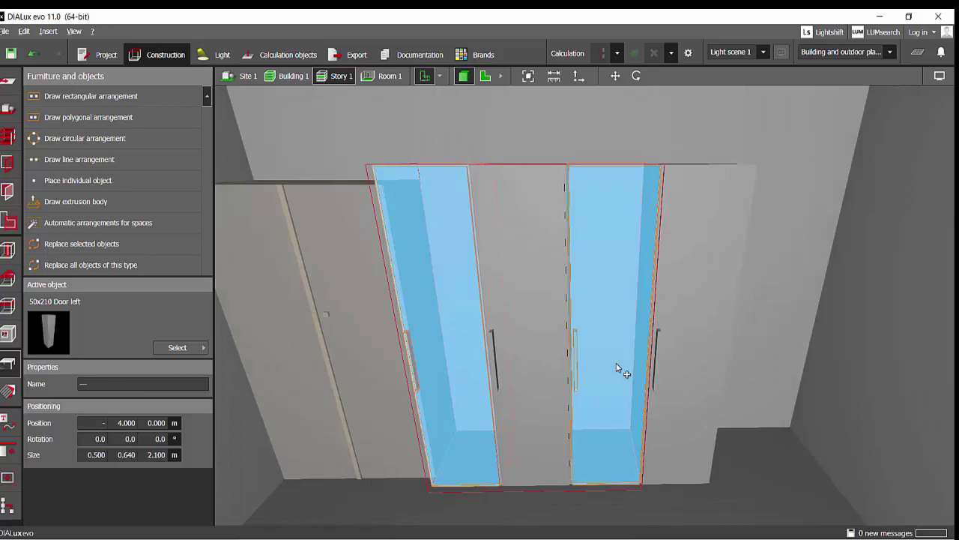
pyautogui.press('Escape')
# - Choose the 50x210 Door right cabinet from the catalog and place it in the gap next to the two-door cabinet
pyautogui.click(540, 508)
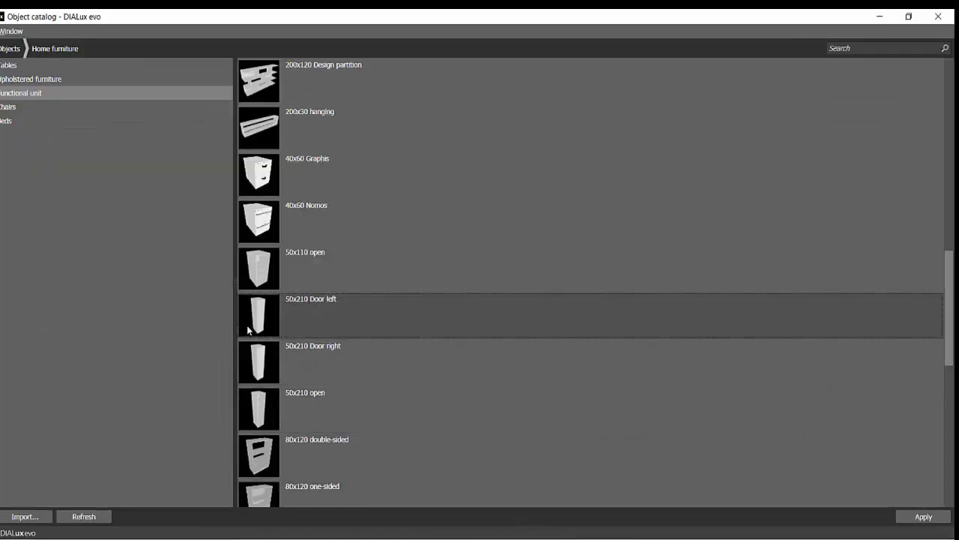
pyautogui.doubleClick(310, 360)
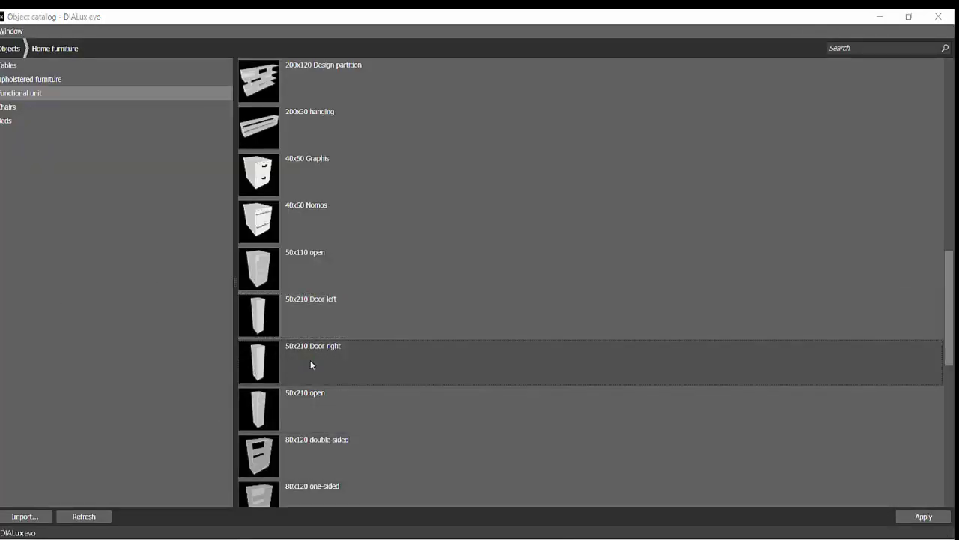
pyautogui.click(485, 76)
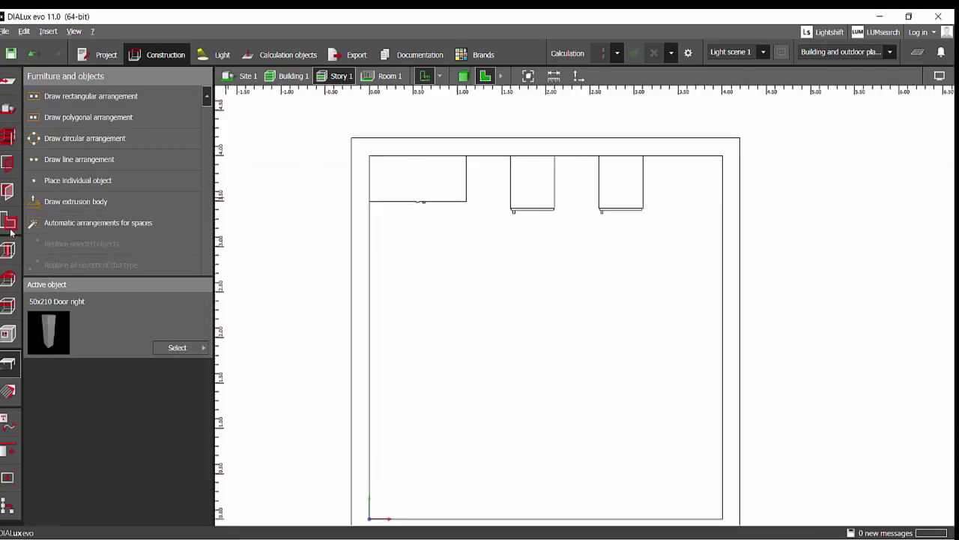
pyautogui.click(74, 182)
pyautogui.click(552, 278)
pyautogui.scroll(3, 551, 278)
pyautogui.moveTo(523, 288); pyautogui.dragTo(418, 172)
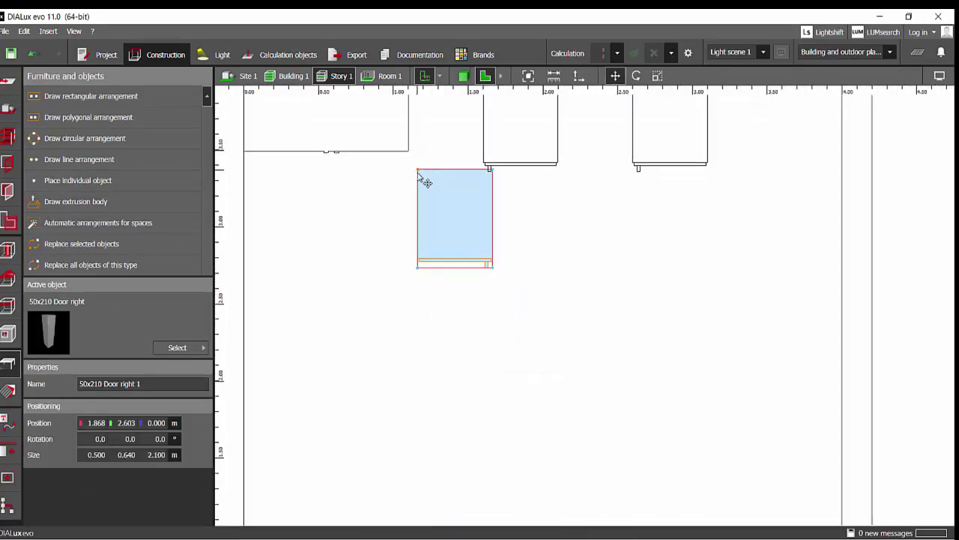
# - Copy the 50x210 Door right cabinet into the gap between the two Door left cabinets
pyautogui.scroll(-3, 420, 178)
pyautogui.scroll(3, 422, 201)
pyautogui.moveTo(462, 319); pyautogui.dragTo(664, 220)
# - Inspect the row of left- and right-door cabinets in 3D, checking how the door handles pair up
pyautogui.click(464, 76)
pyautogui.click(501, 247)
pyautogui.moveTo(501, 247); pyautogui.dragTo(473, 215, button='right')
pyautogui.click(436, 201)
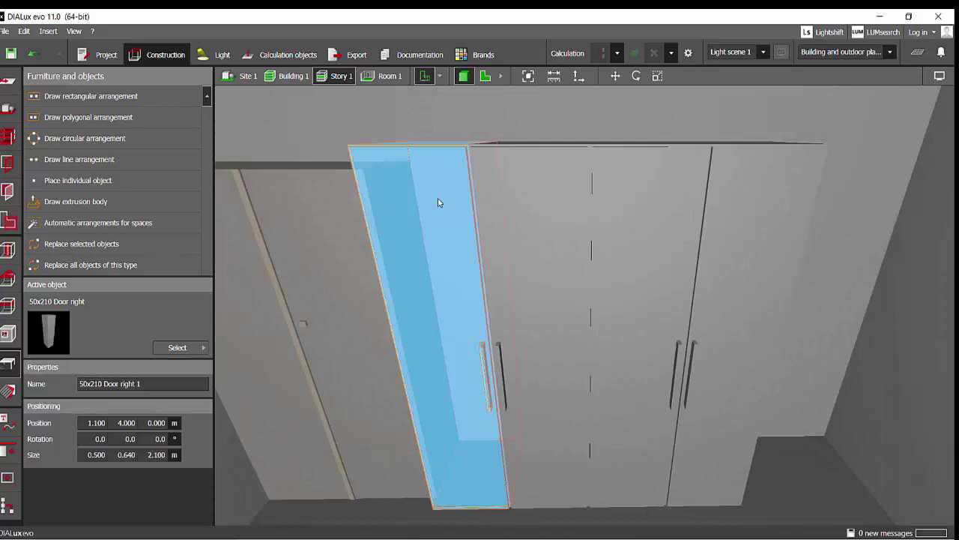
pyautogui.click(491, 197)
pyautogui.press('Escape')
pyautogui.scroll(-2, 491, 197)
pyautogui.moveTo(562, 263); pyautogui.dragTo(541, 275, button='right')
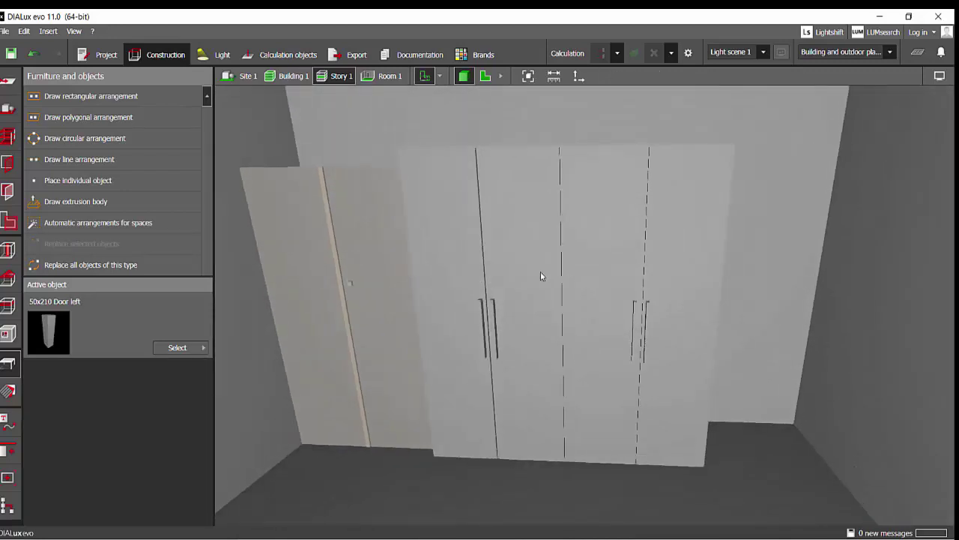
# - Replace the material of the four 50x210 cabinet fronts with the darker 7002(Olive grey) material
pyautogui.click(8, 393)
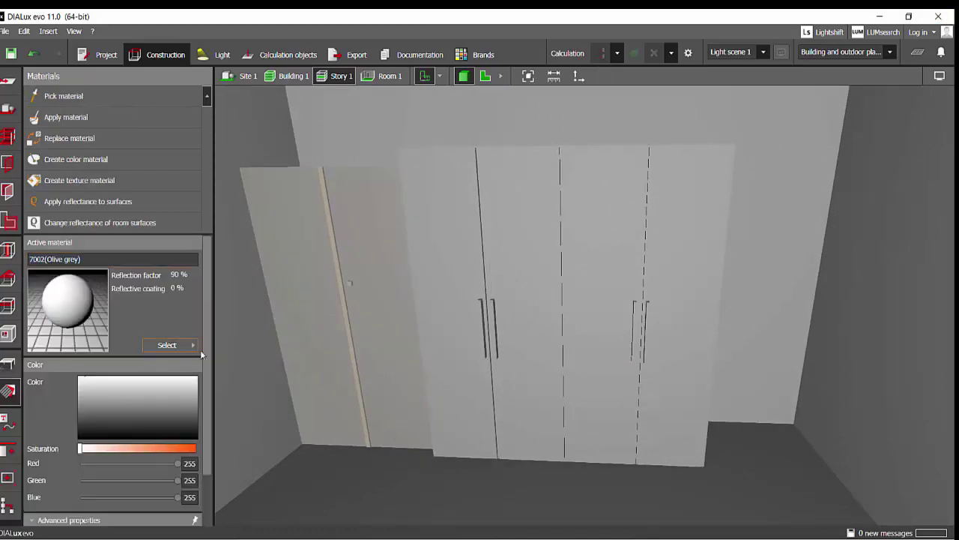
pyautogui.click(196, 346)
pyautogui.click(299, 423)
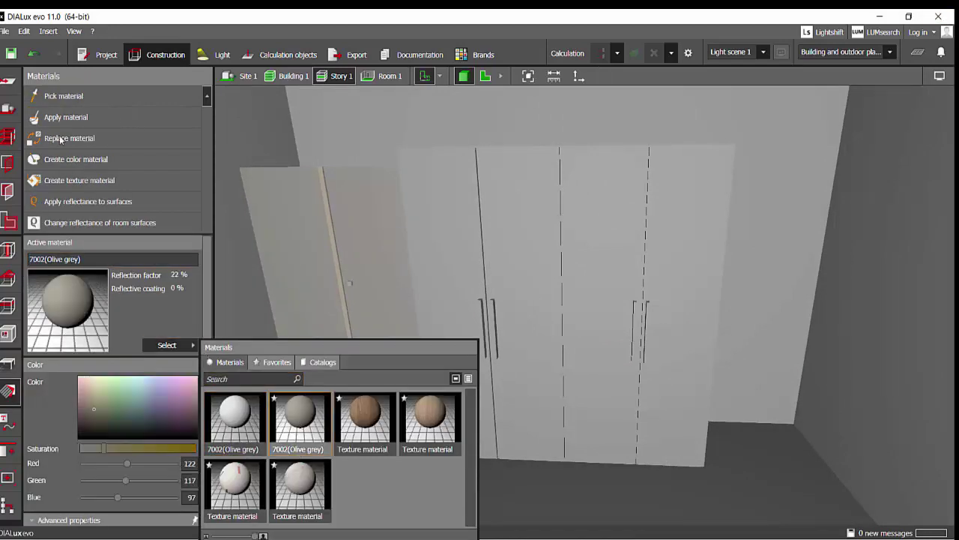
pyautogui.click(97, 146)
pyautogui.click(466, 228)
pyautogui.moveTo(467, 228); pyautogui.dragTo(525, 300, button='right')
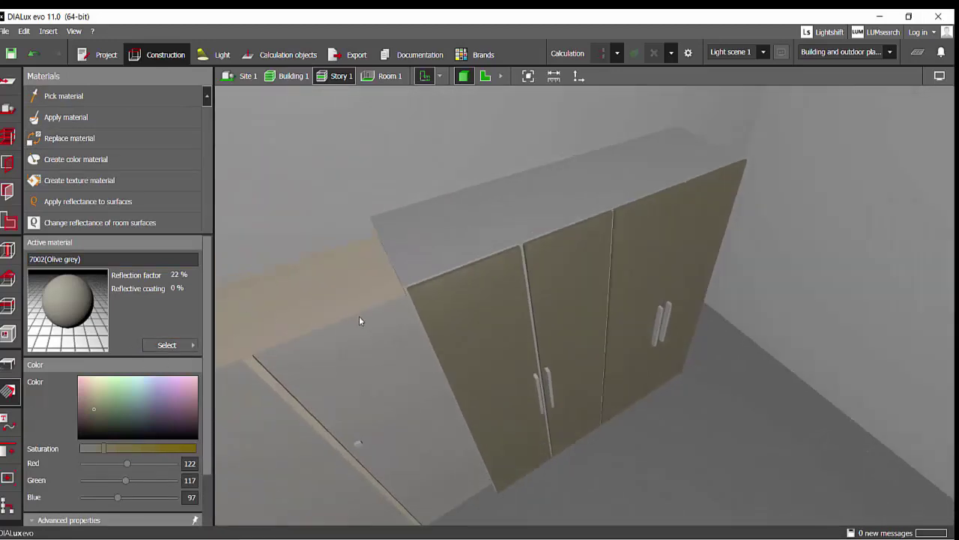
# - Raise the height of the 110x200 2Doors cabinet to match the neighbouring cabinets and save the project
pyautogui.click(316, 278)
pyautogui.click(510, 226)
pyautogui.moveTo(510, 226); pyautogui.dragTo(460, 215, button='right')
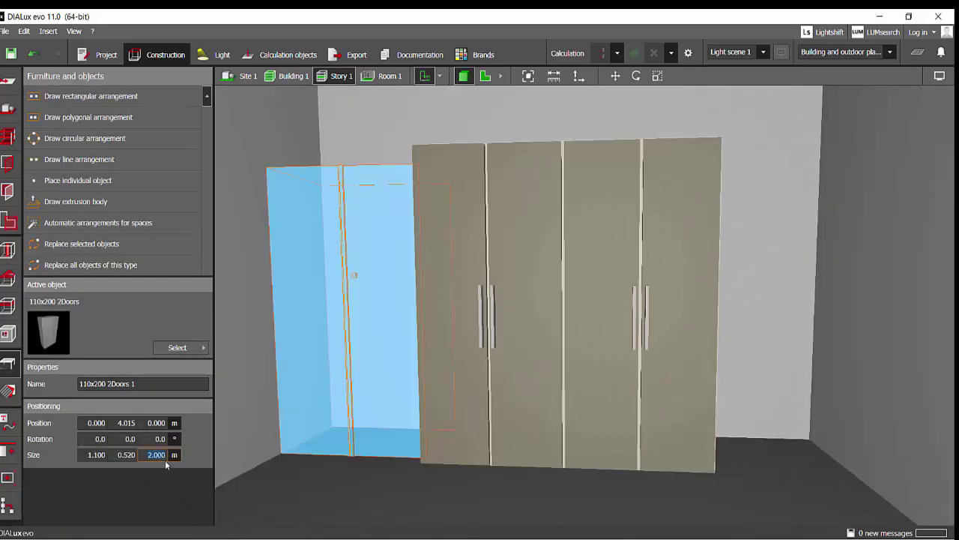
pyautogui.click(503, 287)
pyautogui.moveTo(503, 287); pyautogui.dragTo(638, 420, button='right')
pyautogui.hotkey('ctrl', 's')
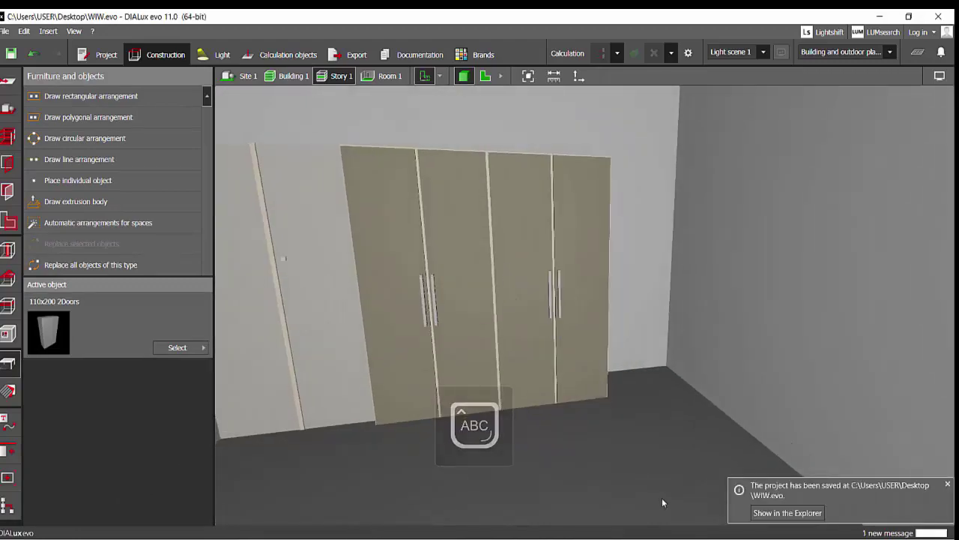
# - Switch to the PowerPoint presentation, examine the closed and open wardrobe reference pictures, and return to DIALux evo
pyautogui.click(528, 537)
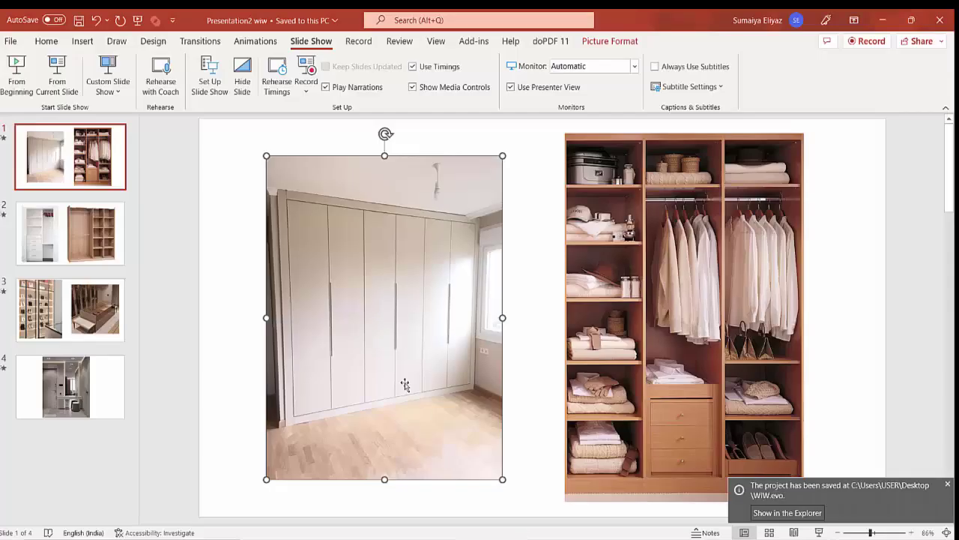
pyautogui.click(623, 289)
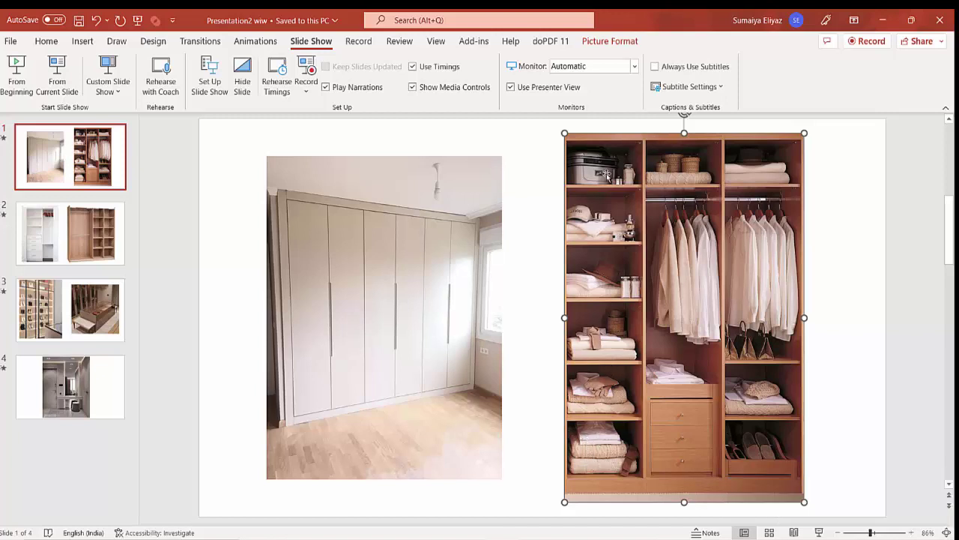
pyautogui.hotkey('alt', 'Tab')
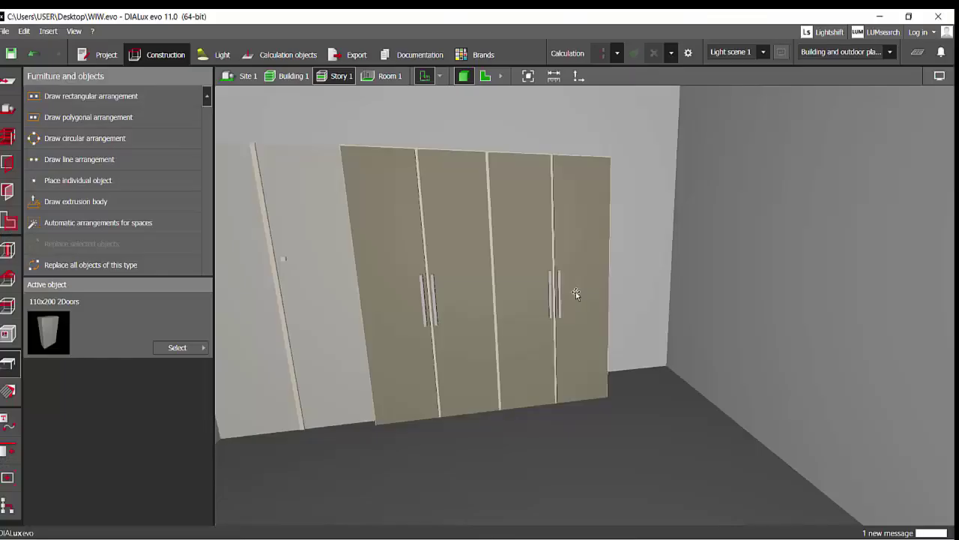
# - Choose the 50x210 open shelf unit from the Home furniture functional units for placement in the floor plan
pyautogui.click(485, 77)
pyautogui.click(469, 536)
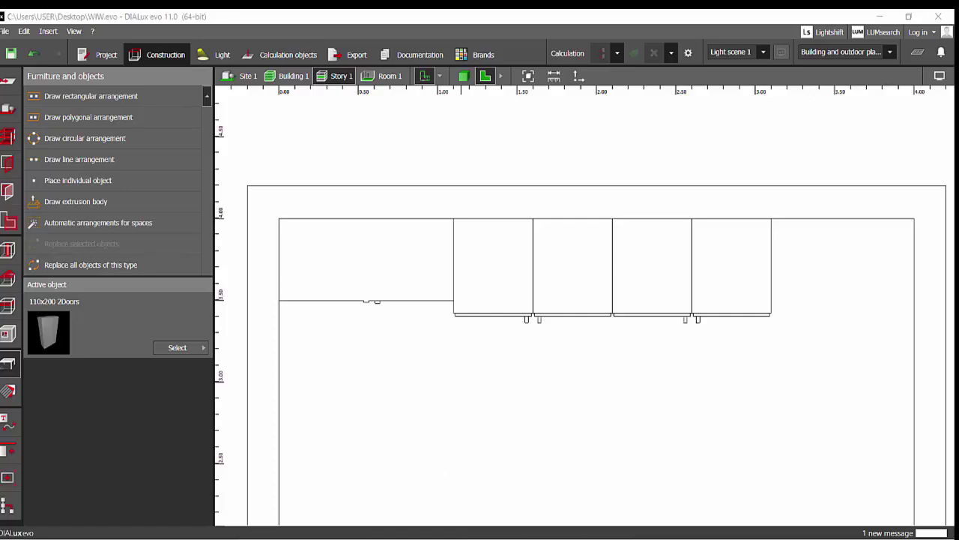
pyautogui.click(551, 500)
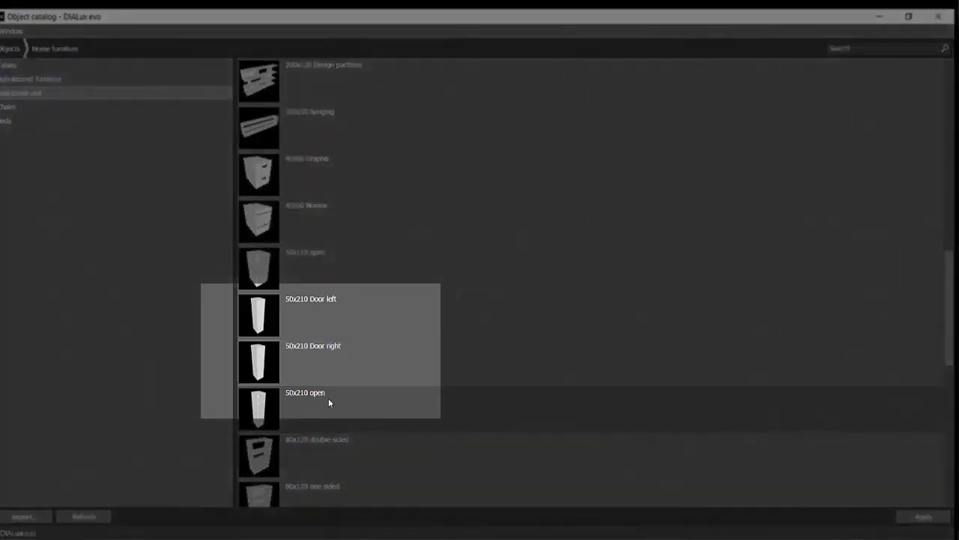
pyautogui.doubleClick(285, 405)
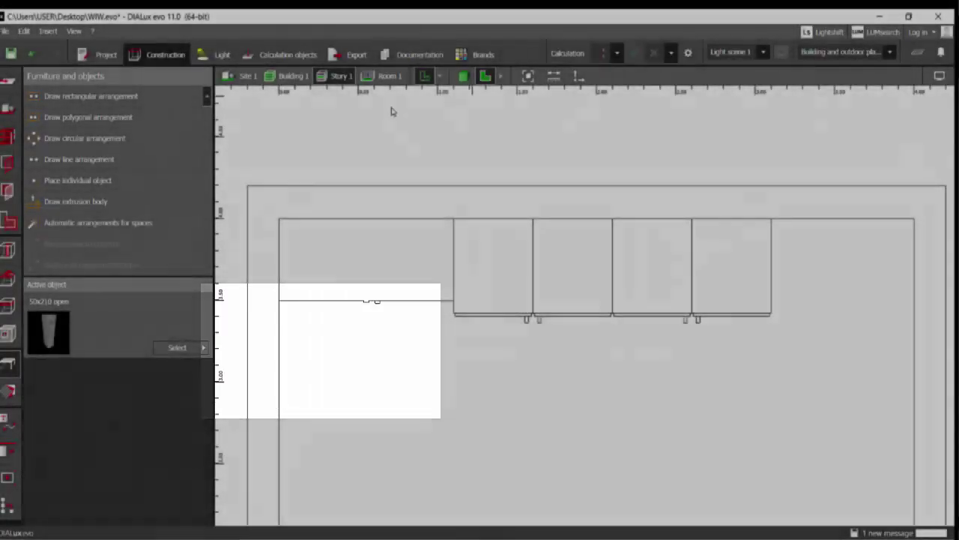
# - Place the 50x210 open unit against the back wall, flush with the far end of the cabinet row
pyautogui.click(94, 182)
pyautogui.click(842, 273)
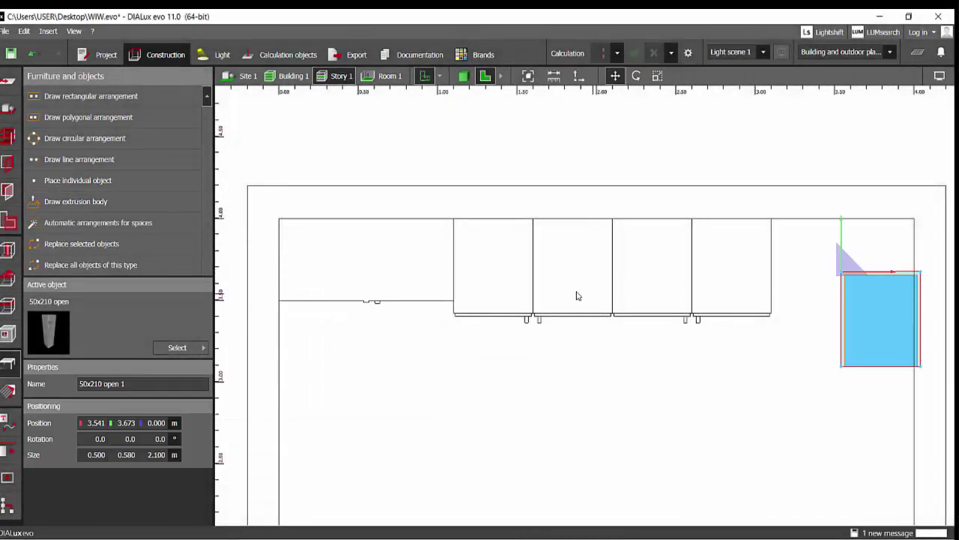
pyautogui.moveTo(685, 278); pyautogui.dragTo(611, 222)
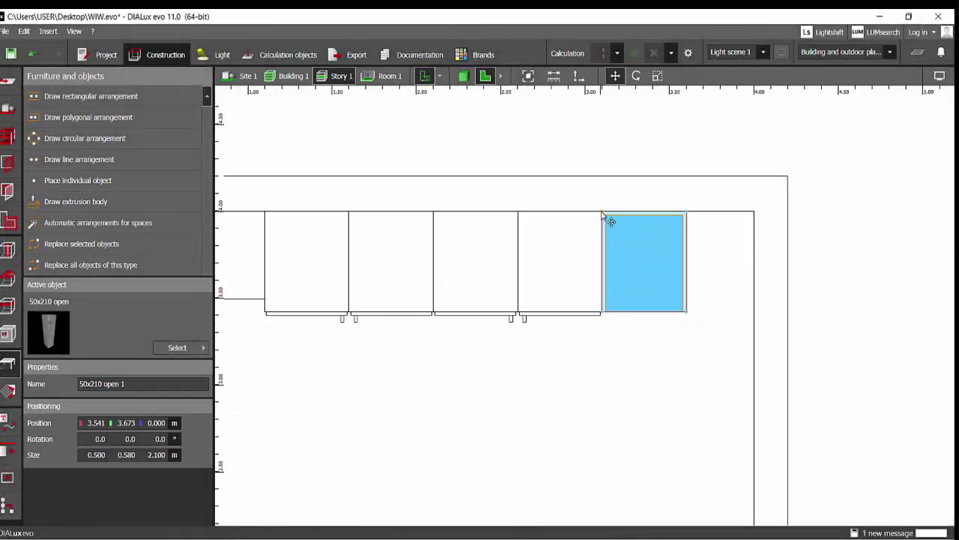
pyautogui.click(465, 75)
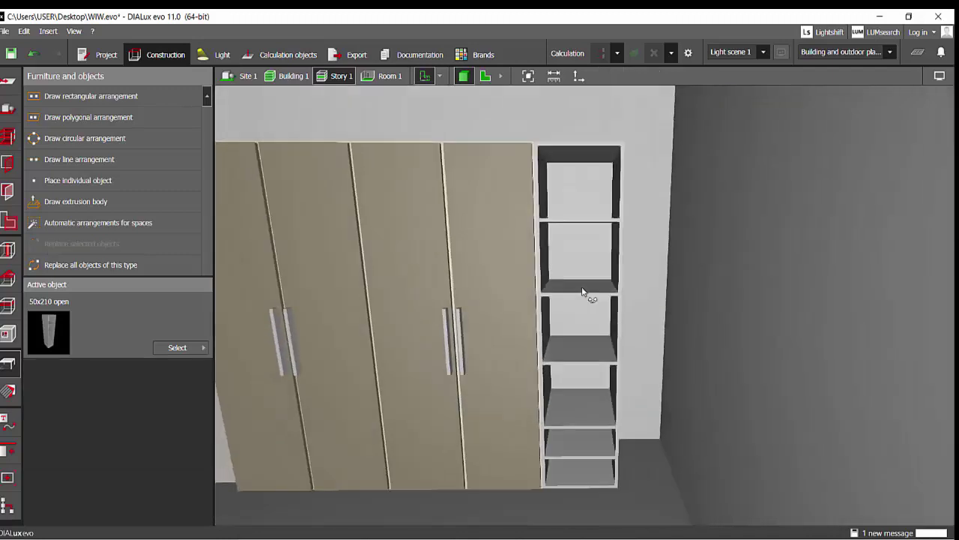
# - Apply the cream colour material (RGB 248, 236, 214) to the white open shelf unit at the end of the wardrobe
pyautogui.scroll(-2, 515, 294)
pyautogui.moveTo(582, 292); pyautogui.dragTo(431, 318, button='right')
pyautogui.scroll(2, 569, 296)
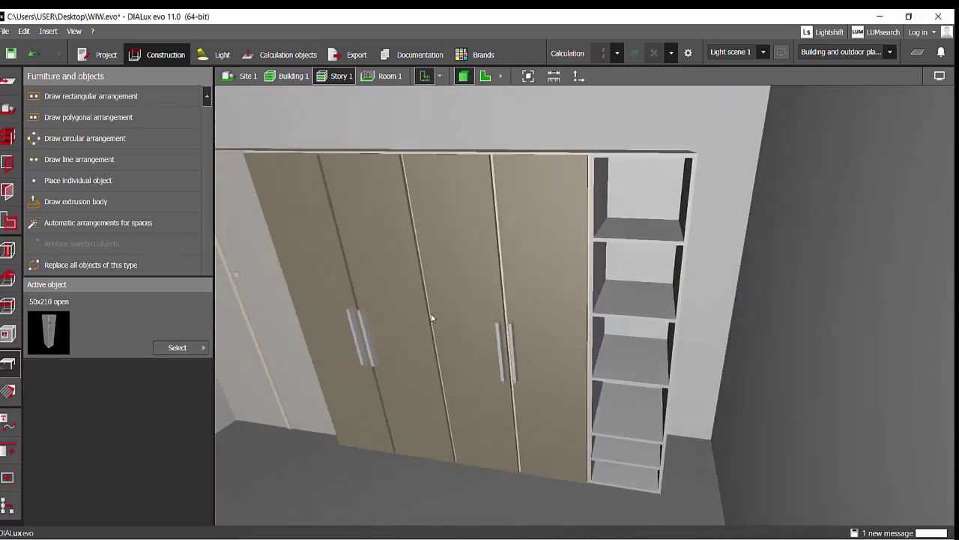
pyautogui.click(6, 391)
pyautogui.click(633, 343)
pyautogui.moveTo(633, 343); pyautogui.dragTo(574, 294, button='right')
pyautogui.scroll(-2, 549, 301)
pyautogui.scroll(2, 549, 301)
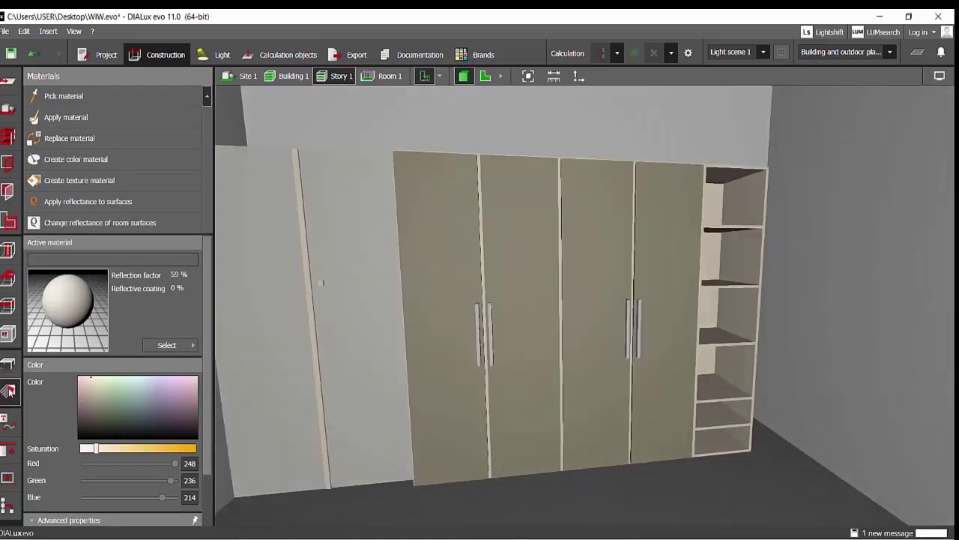
# - Save the project and delete the pale grey cabinet at the side-wall end of the row
pyautogui.click(7, 363)
pyautogui.hotkey('ctrl', 's')
pyautogui.moveTo(370, 258); pyautogui.dragTo(305, 286, button='right')
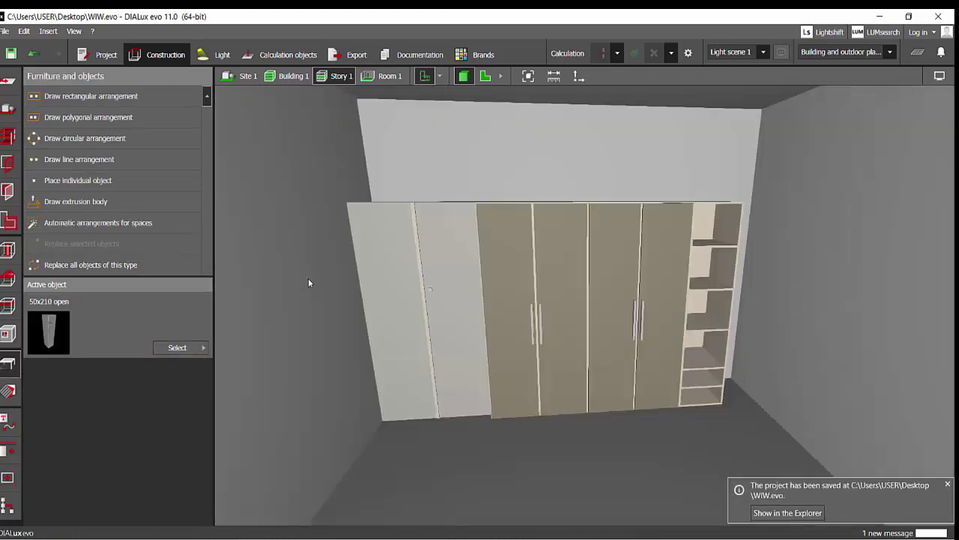
pyautogui.click(435, 293)
pyautogui.press('Delete')
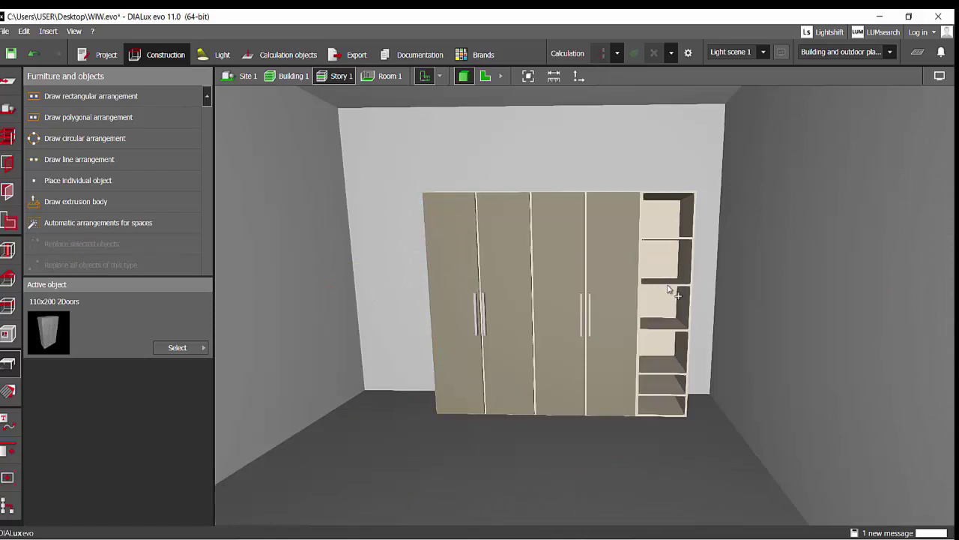
# - Move the two beige cabinets and the open shelf unit together along the back wall against the side wall, and save the project
pyautogui.moveTo(689, 292); pyautogui.dragTo(454, 257)
pyautogui.moveTo(613, 302); pyautogui.dragTo(509, 307)
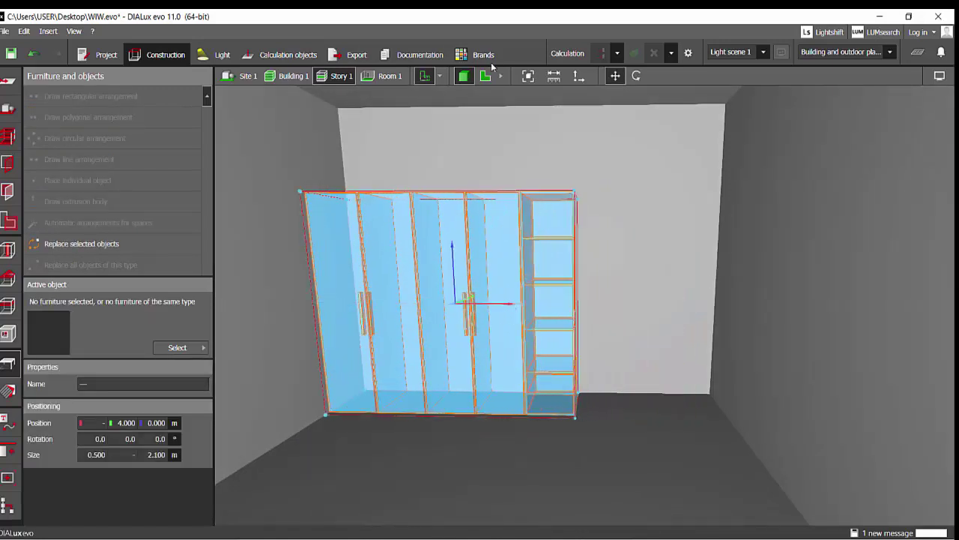
pyautogui.click(497, 172)
pyautogui.hotkey('ctrl', 's')
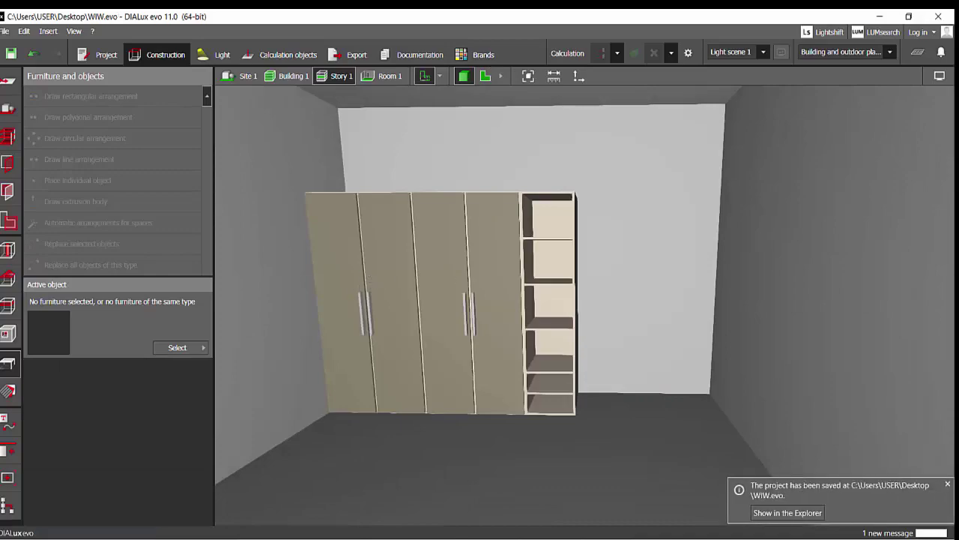
# - Switch to the PowerPoint presentation, examine the open wardrobe interior pictures on slide 2, and return to DIALux evo
pyautogui.hotkey('alt', 'Tab')
pyautogui.click(81, 243)
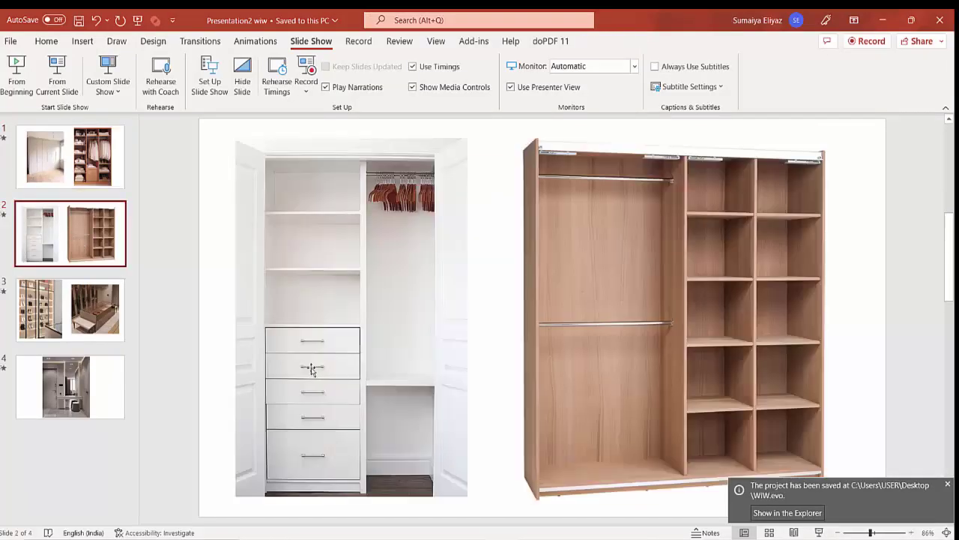
pyautogui.hotkey('alt', 'Tab')
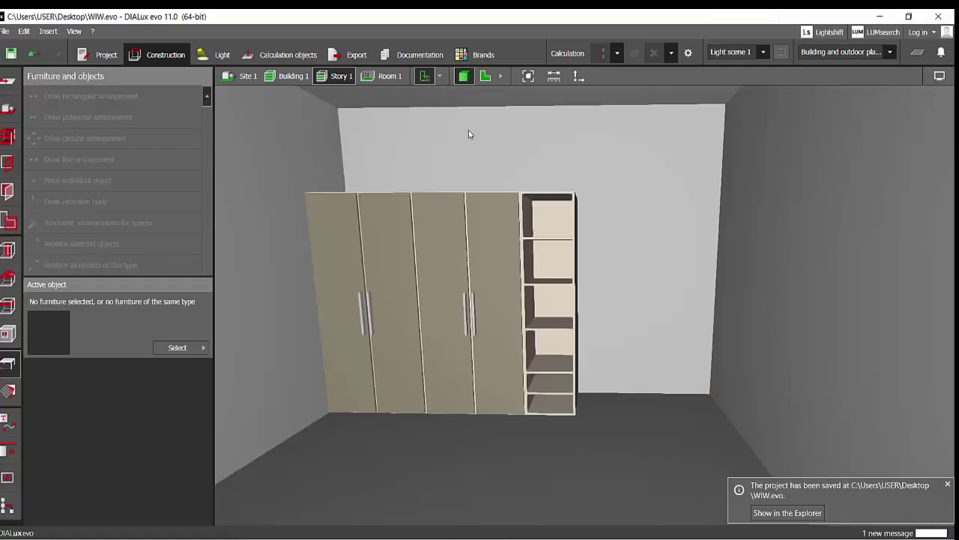
# - Show the floor plan and choose the 94x140 Nomos drawer unit from the Home furniture functional units
pyautogui.click(486, 77)
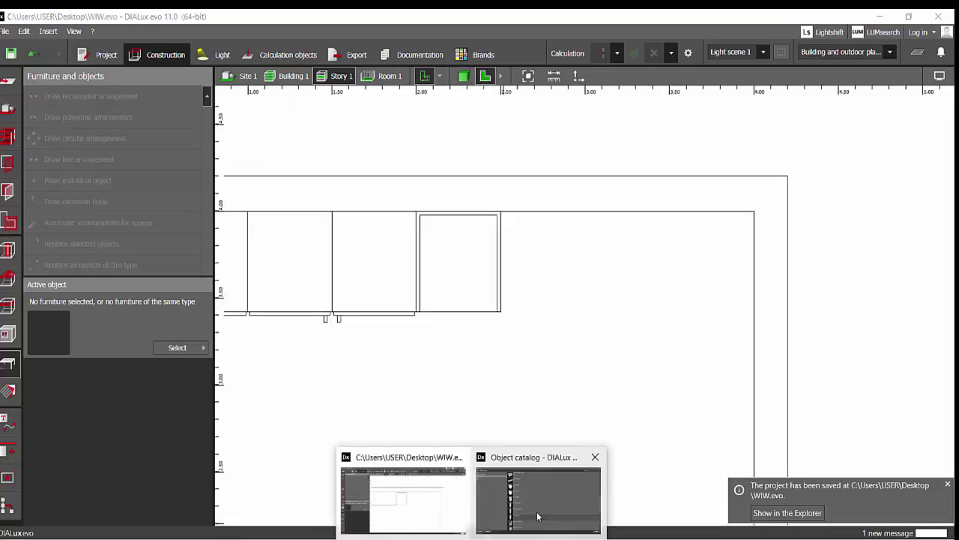
pyautogui.click(538, 514)
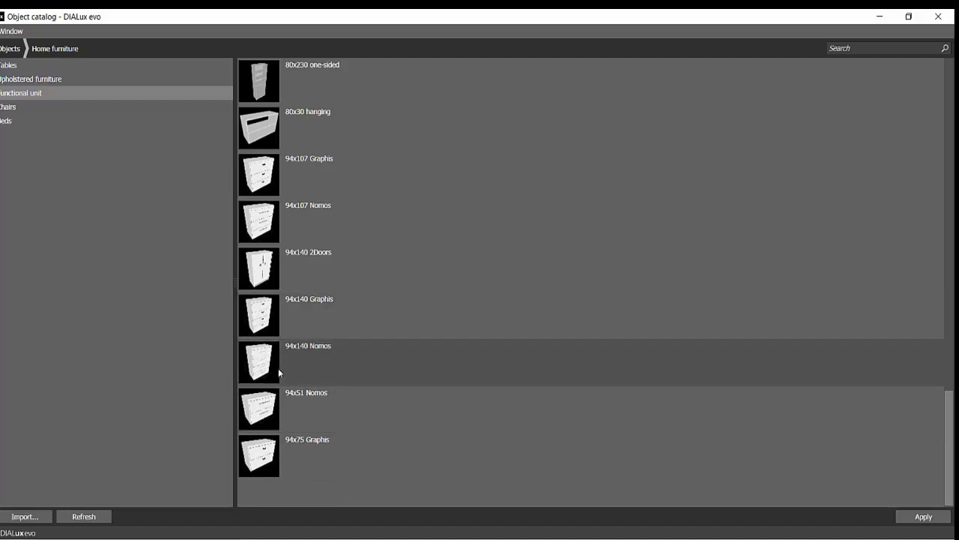
pyautogui.doubleClick(262, 363)
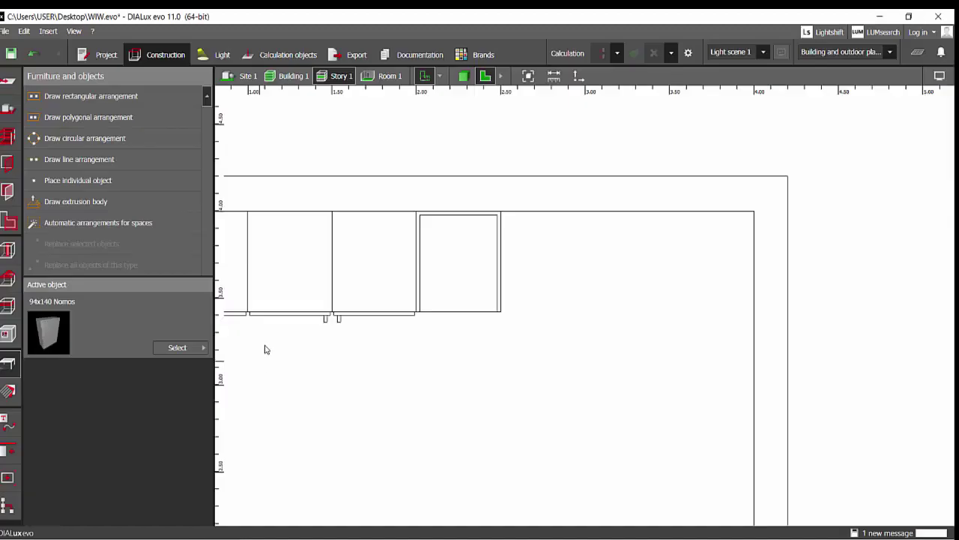
# - Place the 94x140 Nomos drawer unit against the back wall, flush with the side of the open shelf unit
pyautogui.click(77, 180)
pyautogui.scroll(2, 520, 332)
pyautogui.click(510, 311)
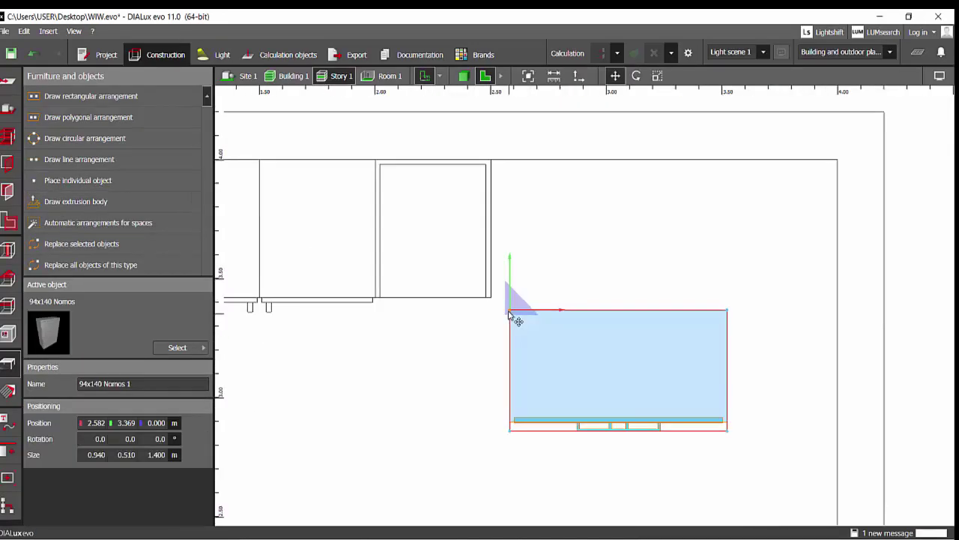
pyautogui.moveTo(509, 310); pyautogui.dragTo(497, 165)
pyautogui.click(464, 76)
pyautogui.scroll(5, 570, 270)
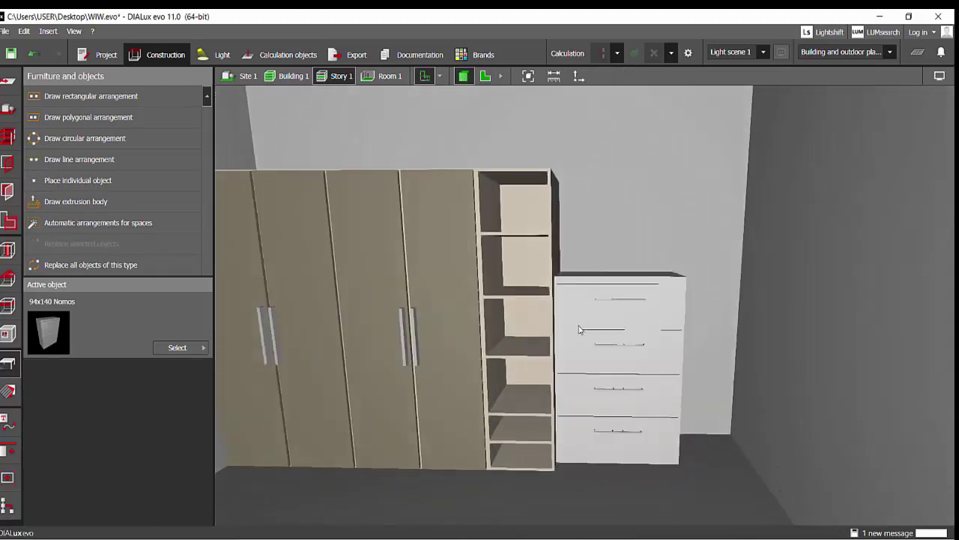
# - Increase the depth of the 94x140 Nomos drawer unit so its front lines up with the open shelf unit
pyautogui.moveTo(636, 316); pyautogui.dragTo(583, 323, button='right')
pyautogui.click(584, 323)
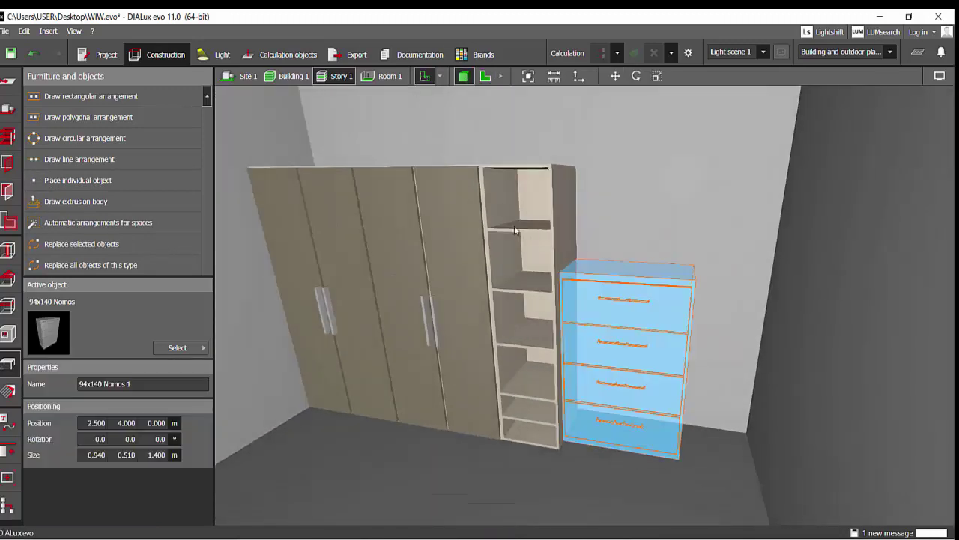
pyautogui.click(485, 77)
pyautogui.click(656, 78)
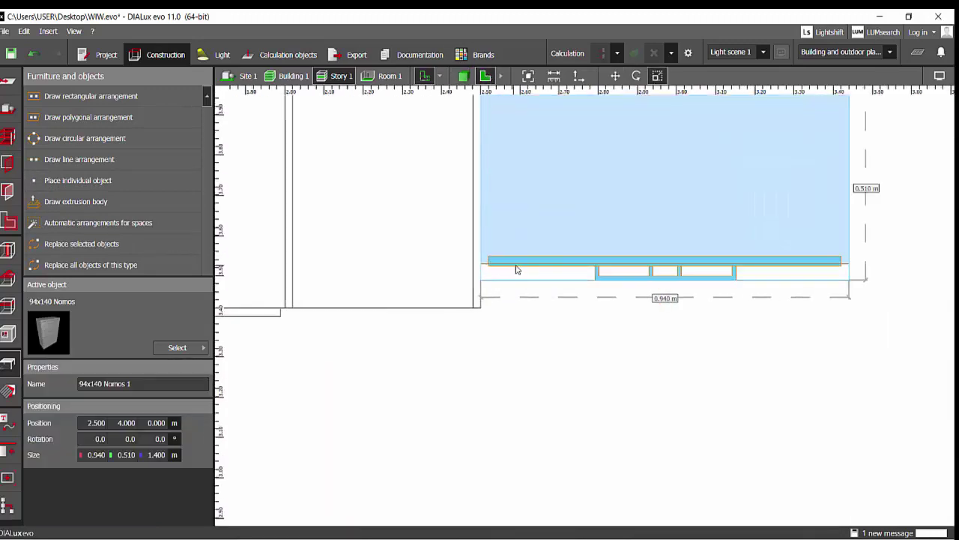
pyautogui.click(657, 78)
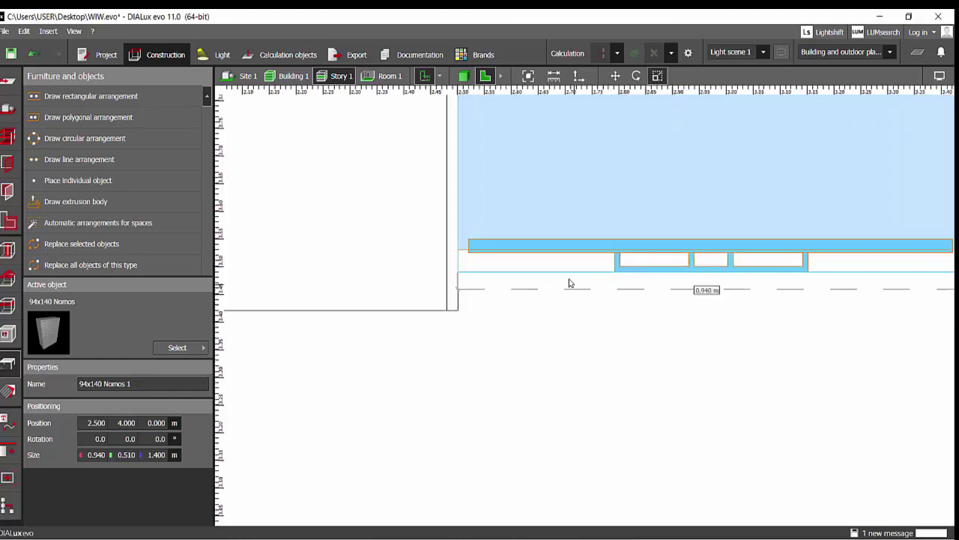
pyautogui.click(463, 75)
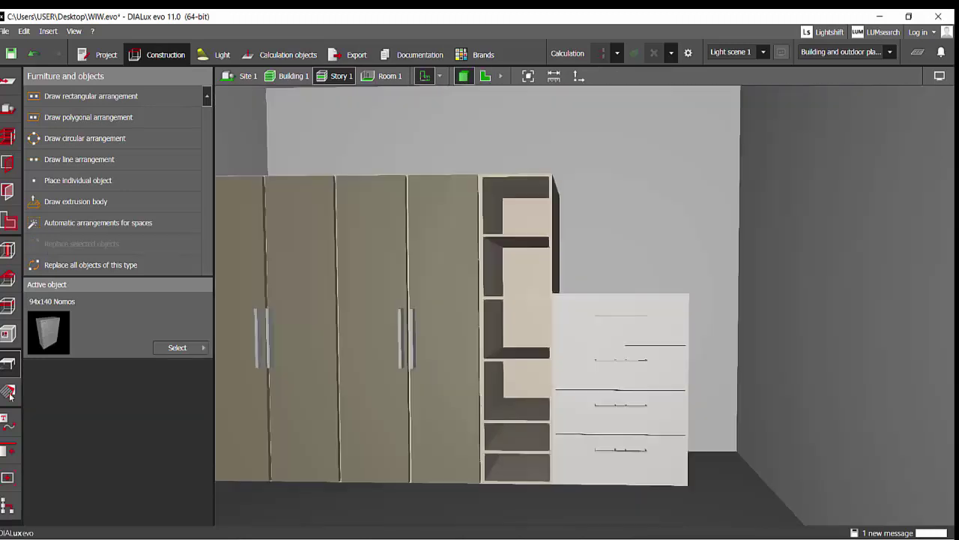
# - Apply the cream material to the 94x140 Nomos drawer unit and save the project
pyautogui.click(9, 391)
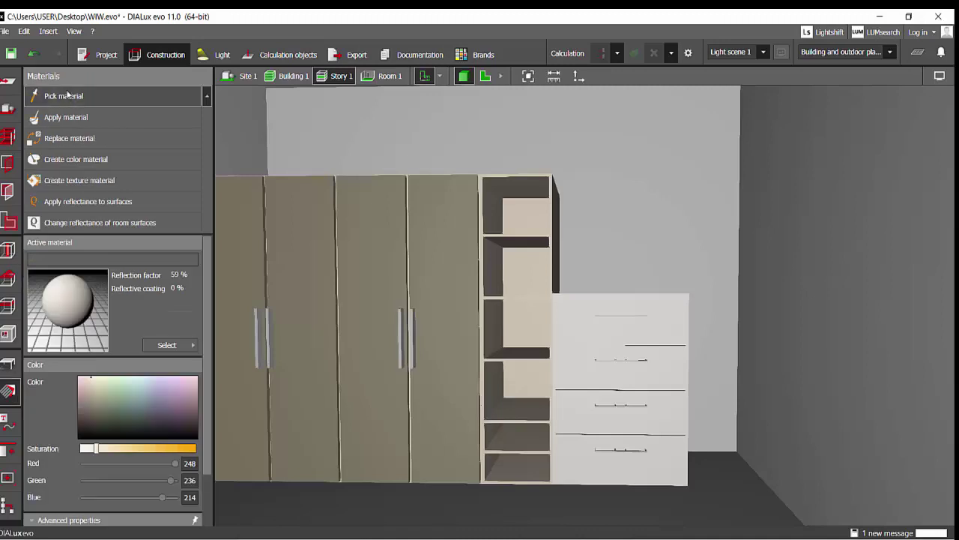
pyautogui.click(671, 375)
pyautogui.moveTo(672, 375); pyautogui.dragTo(635, 421, button='right')
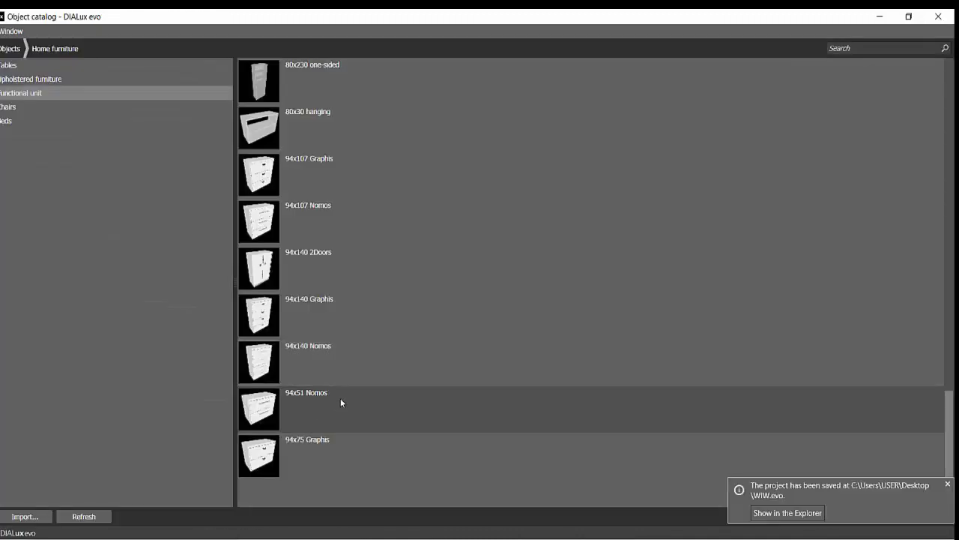
# - Place a 94x51 Nomos drawer unit on the floor beside the open shelf unit, beneath the raised 94x140 Nomos unit
pyautogui.click(341, 398)
pyautogui.click(877, 14)
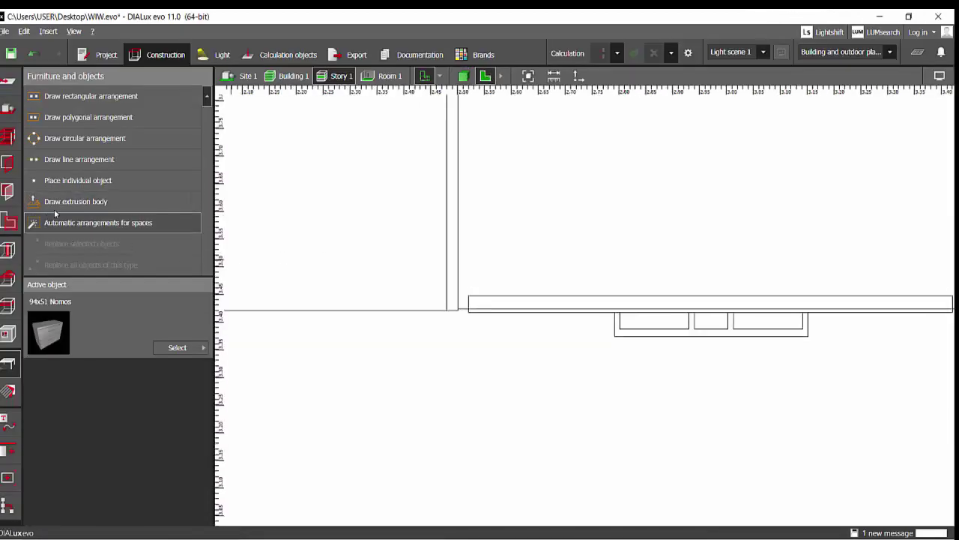
pyautogui.click(70, 181)
pyautogui.scroll(-2, 524, 360)
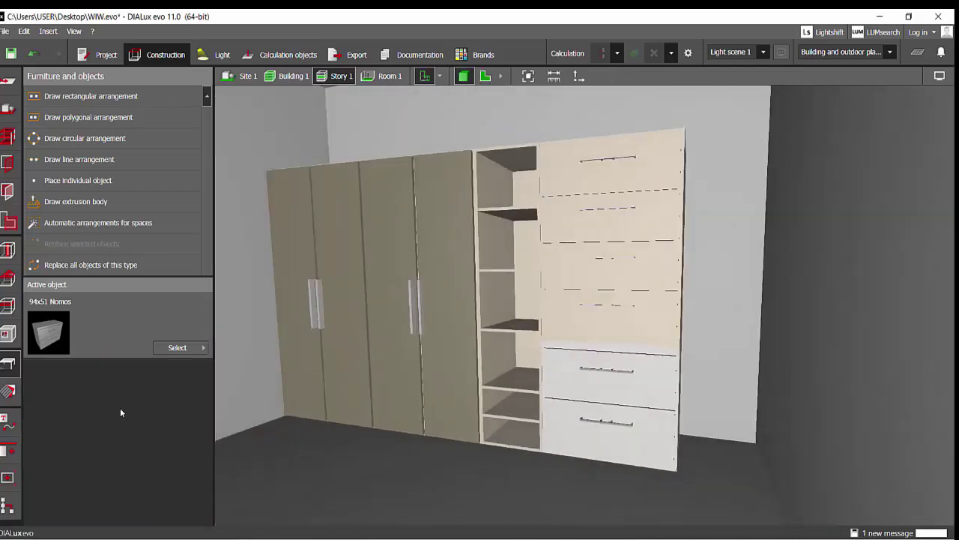
# - Apply the painted 7002(Olive grey) material with RGB 203, 181, 161 to the lower drawer unit and save the project
pyautogui.click(8, 389)
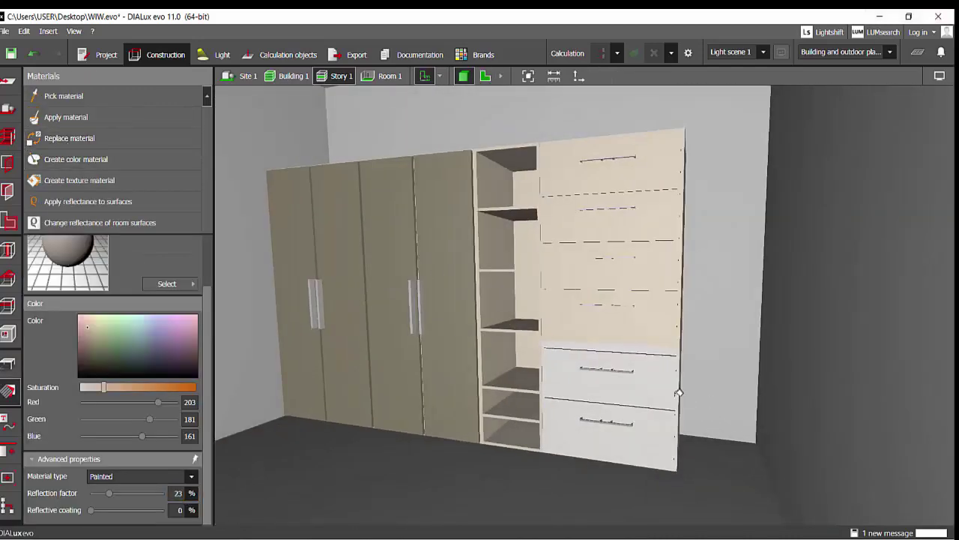
pyautogui.click(653, 425)
pyautogui.moveTo(654, 420); pyautogui.dragTo(557, 337, button='right')
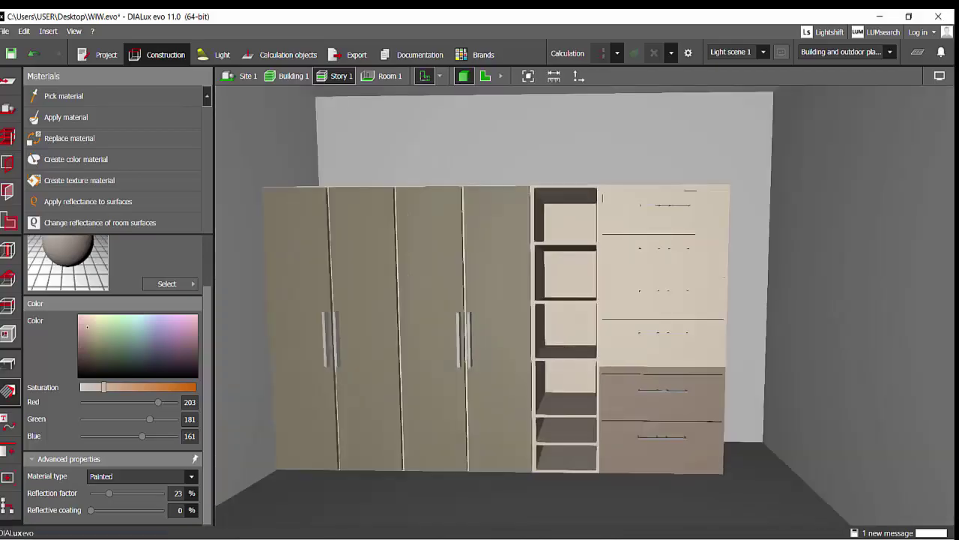
pyautogui.hotkey('ctrl', 's')
pyautogui.hotkey('alt', 'Tab')
pyautogui.hotkey('alt', 'Tab')
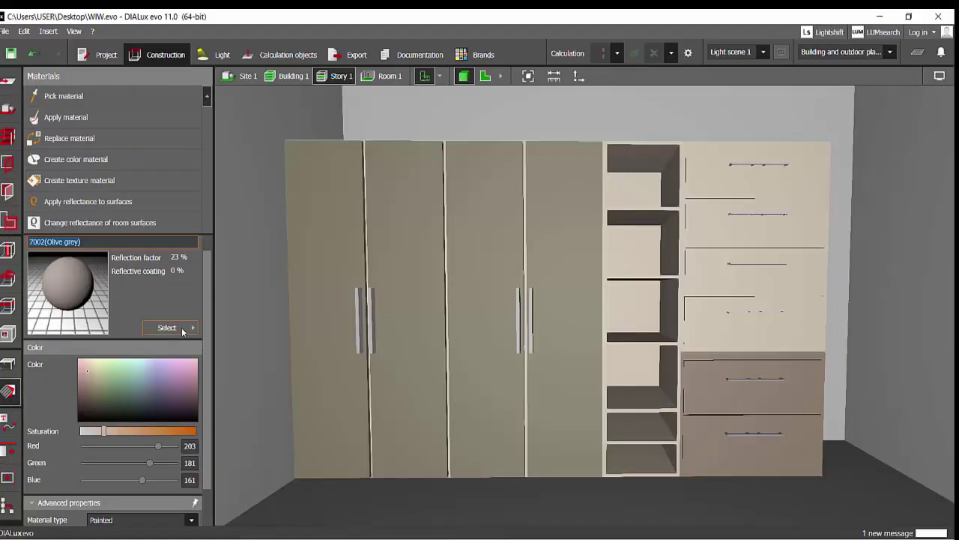
# - Apply the light wood texture material to the open shelf, the upper drawers and the lower drawer unit
pyautogui.click(182, 329)
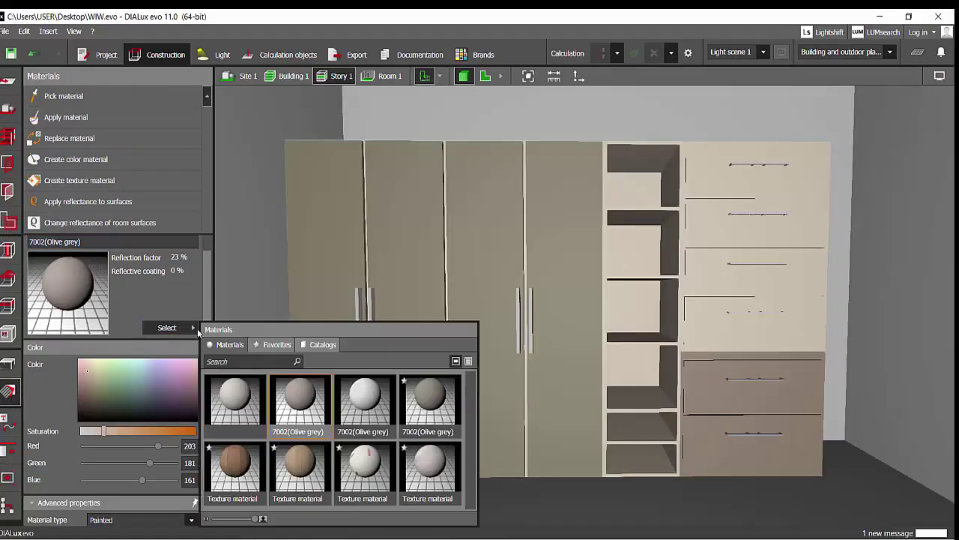
pyautogui.click(293, 469)
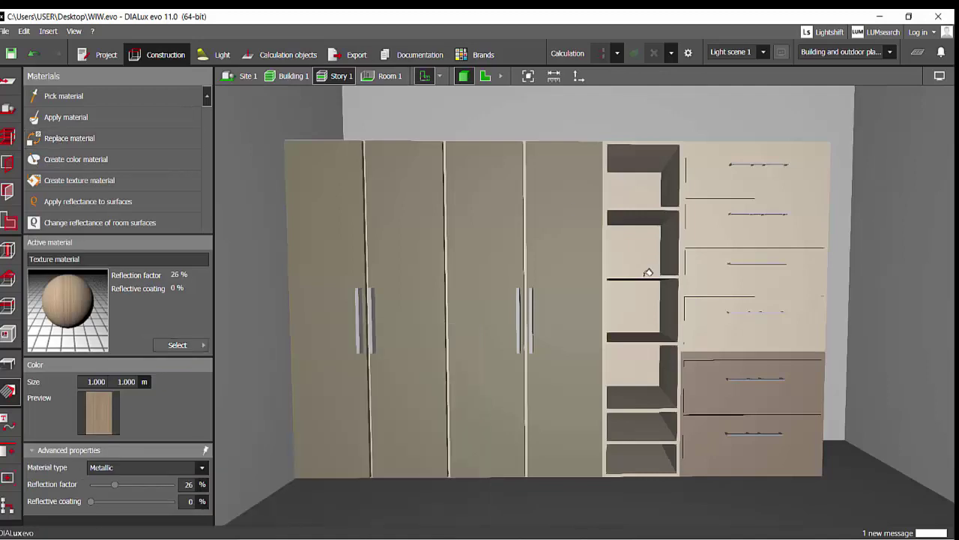
pyautogui.click(649, 272)
pyautogui.moveTo(649, 282)
pyautogui.mouseDown(button='right')
pyautogui.moveTo(628, 299)
pyautogui.moveTo(654, 310)
pyautogui.moveTo(647, 285)
pyautogui.mouseUp(button='right')
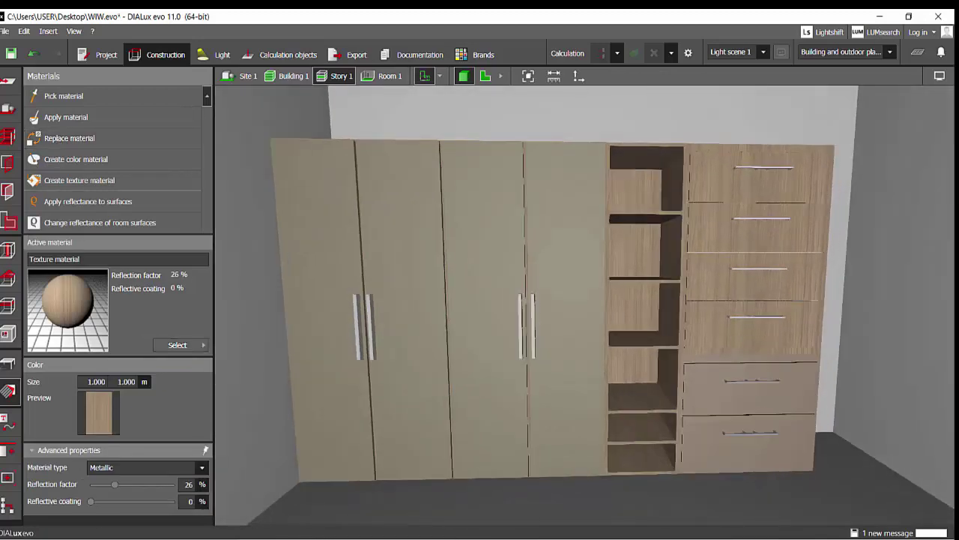
pyautogui.click(711, 435)
pyautogui.scroll(3, 699, 428)
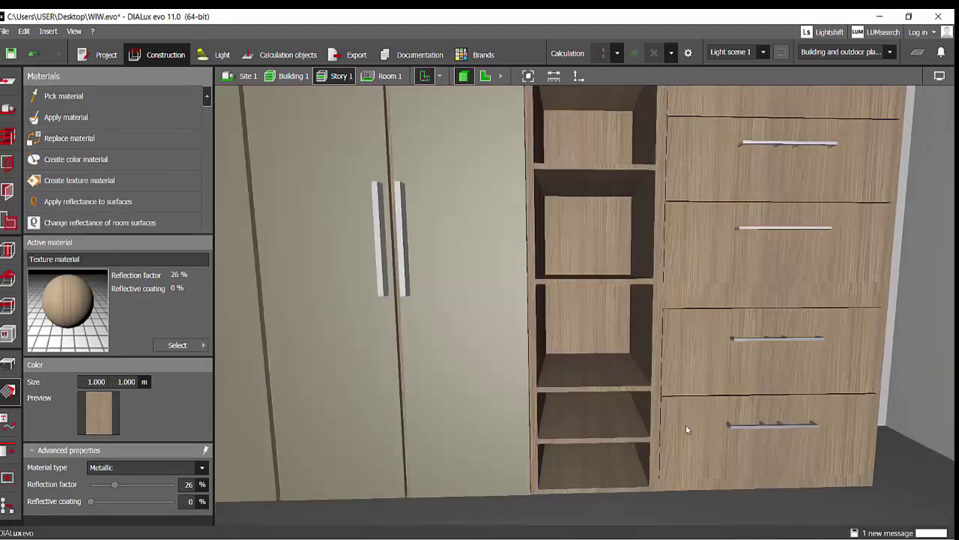
# - Apply a black transparent material with 5% reflection, 10% transmission and refractive index 1.000 to the cabinet doors, and save the project
pyautogui.scroll(-2, 700, 428)
pyautogui.moveTo(616, 310); pyautogui.dragTo(526, 305, button='right')
pyautogui.scroll(-2, 526, 305)
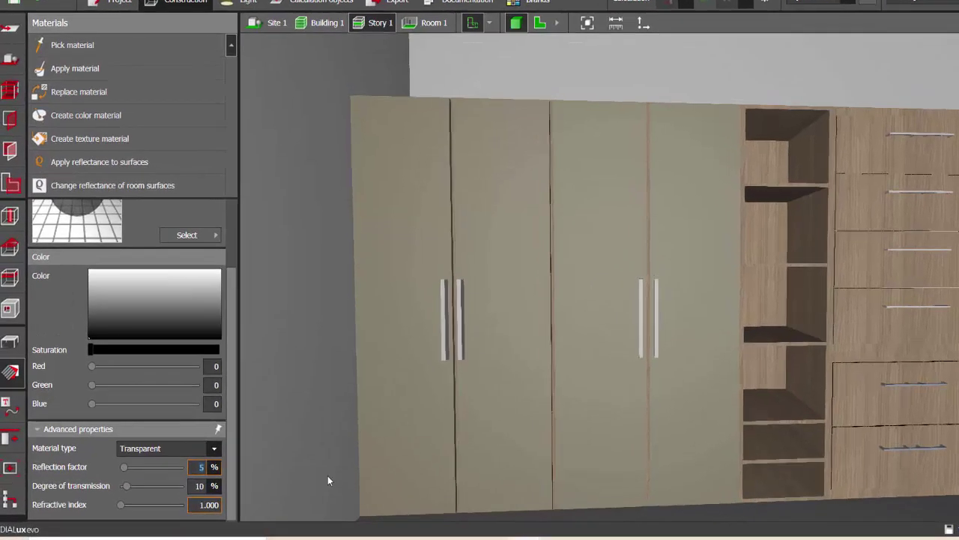
pyautogui.scroll(3, 178, 383)
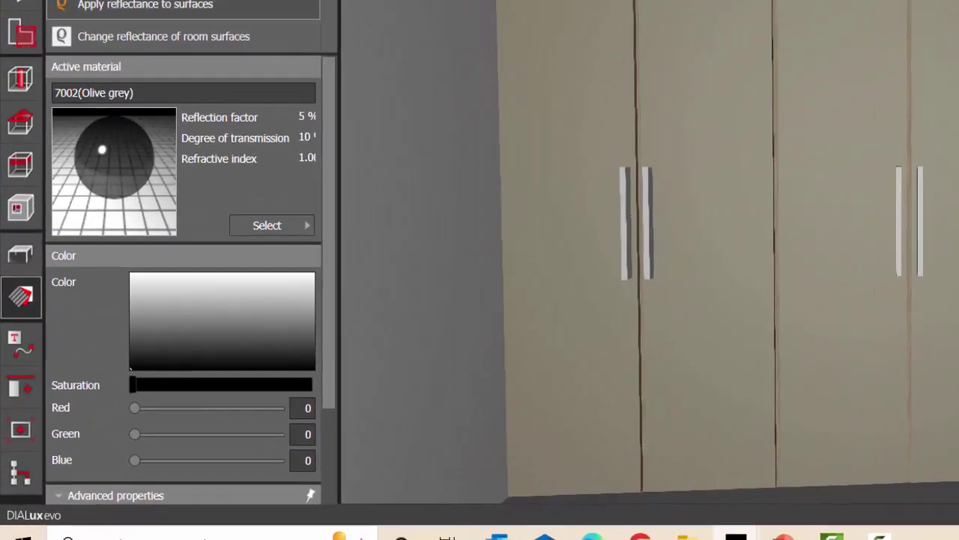
pyautogui.click(534, 71)
pyautogui.moveTo(577, 78); pyautogui.dragTo(622, 113, button='right')
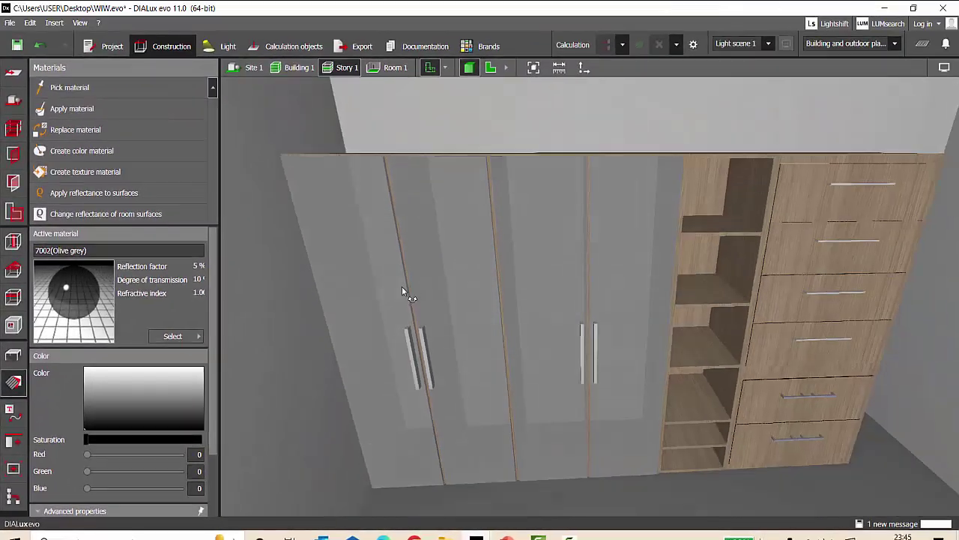
pyautogui.moveTo(404, 265)
pyautogui.mouseDown(button='right')
pyautogui.moveTo(413, 241)
pyautogui.moveTo(407, 263)
pyautogui.mouseUp(button='right')
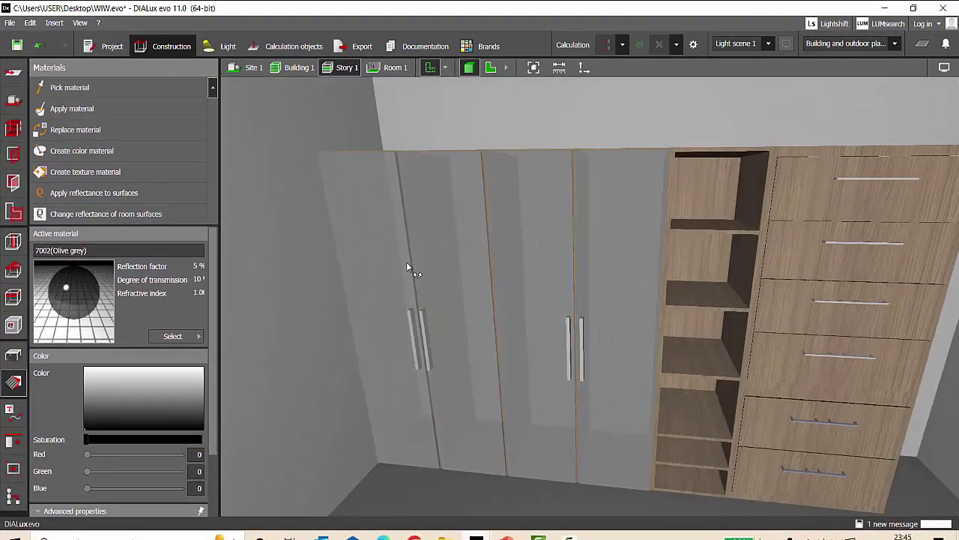
pyautogui.click(13, 357)
pyautogui.scroll(-3, 431, 234)
pyautogui.moveTo(510, 236); pyautogui.dragTo(490, 347, button='right')
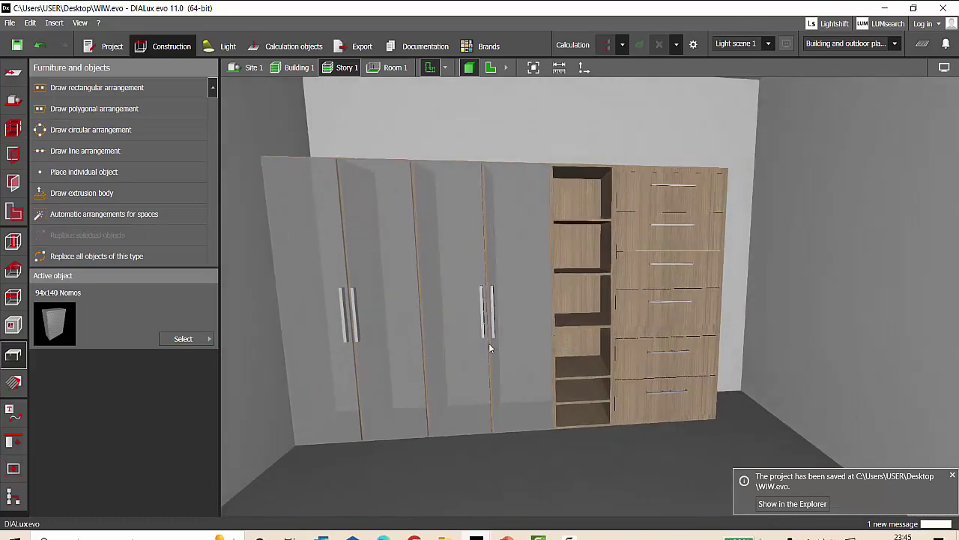
# - Replace the light wood texture on the open shelf and drawer units with the darker wood texture with 17% reflection factor
pyautogui.click(15, 383)
pyautogui.scroll(3, 617, 298)
pyautogui.click(180, 335)
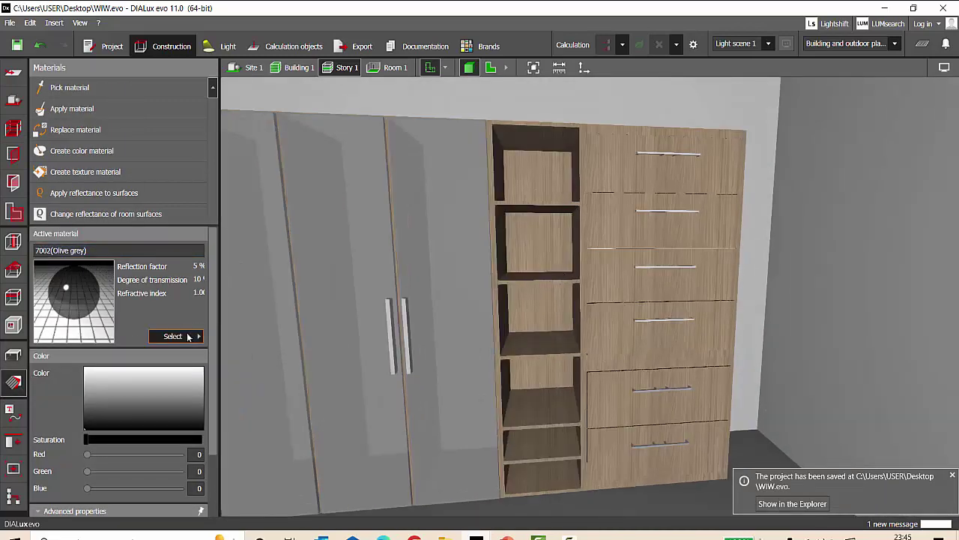
pyautogui.click(193, 340)
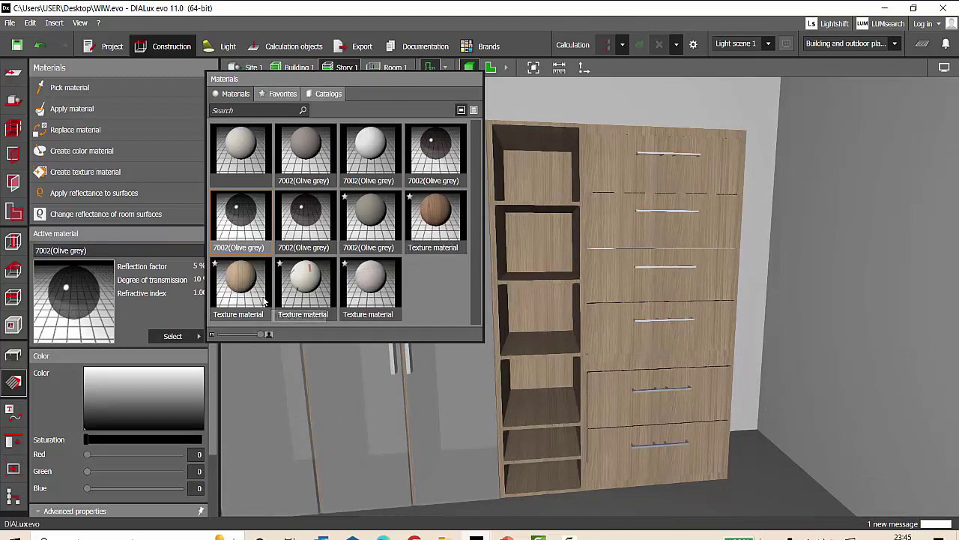
pyautogui.click(432, 219)
pyautogui.click(86, 130)
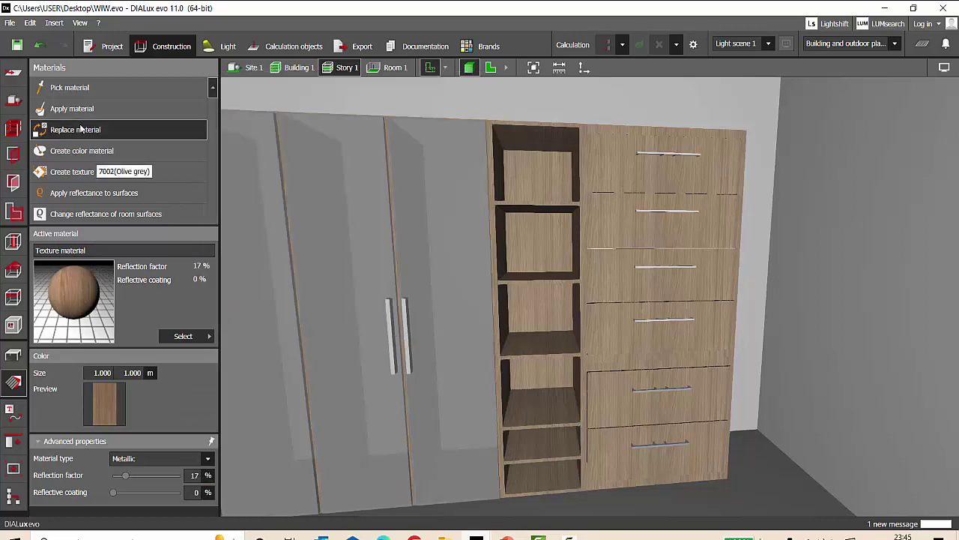
pyautogui.click(599, 246)
pyautogui.scroll(-3, 612, 255)
pyautogui.moveTo(612, 254); pyautogui.dragTo(632, 259, button='right')
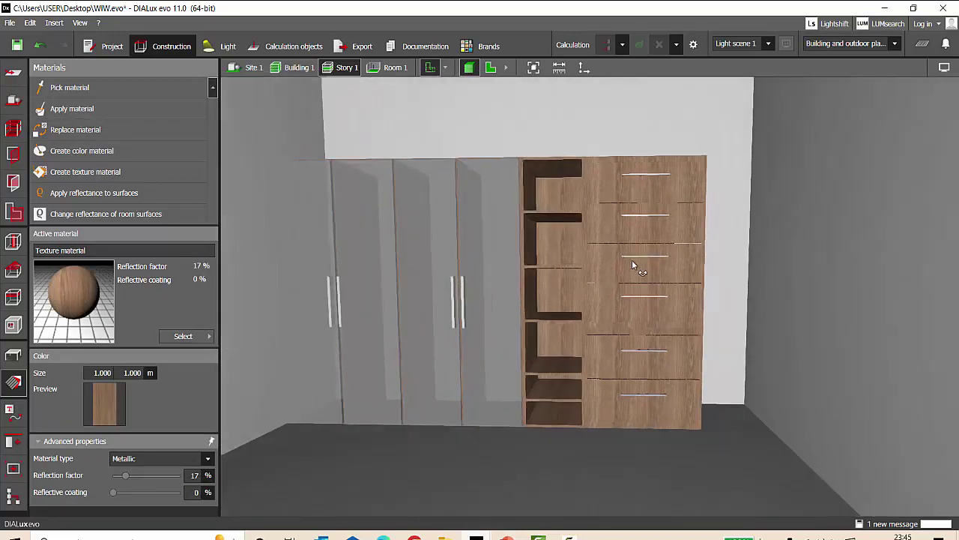
# - Replace the darker wood texture on the shelf and drawer units with the white speckled texture with 83% reflection factor
pyautogui.click(200, 336)
pyautogui.click(318, 288)
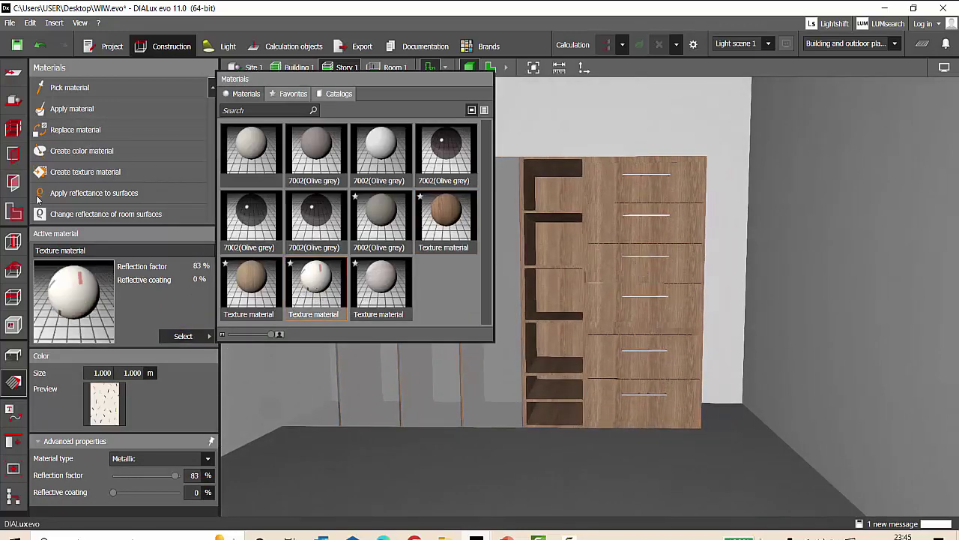
pyautogui.click(74, 131)
pyautogui.click(615, 240)
pyautogui.moveTo(613, 252); pyautogui.dragTo(589, 300, button='right')
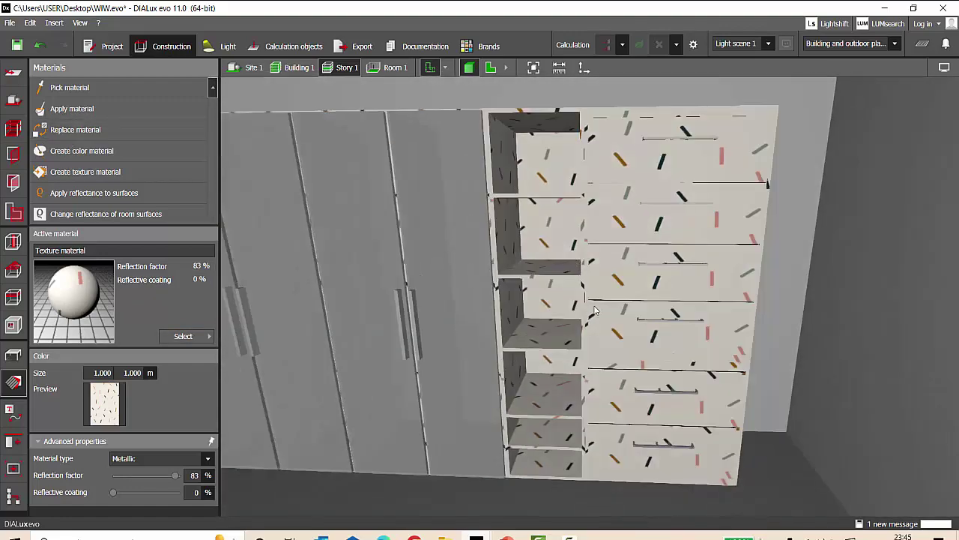
# - Restore the light wood texture with 26% reflection factor on the shelf and drawer units and save the project
pyautogui.moveTo(578, 257); pyautogui.dragTo(592, 315, button='right')
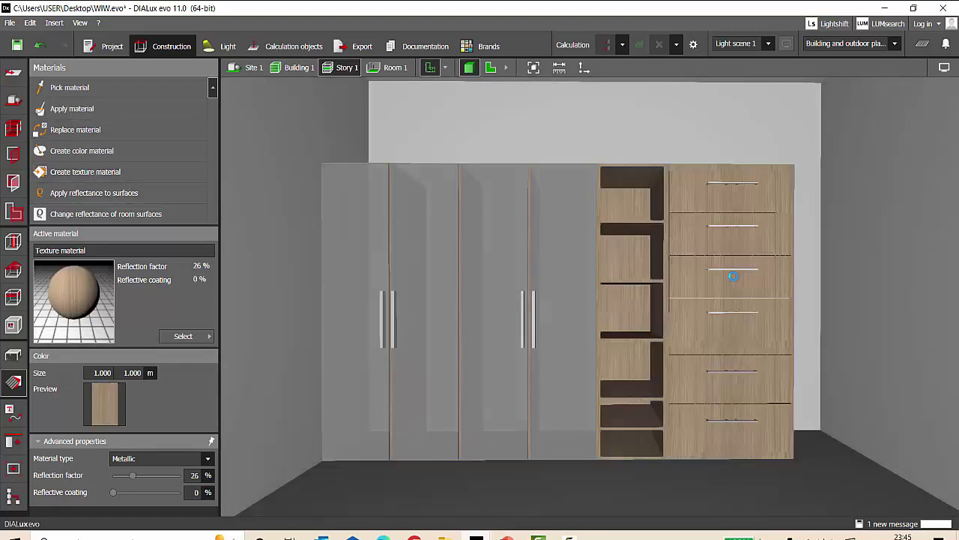
pyautogui.moveTo(629, 315); pyautogui.dragTo(707, 321, button='right')
pyautogui.hotkey('ctrl', 's')
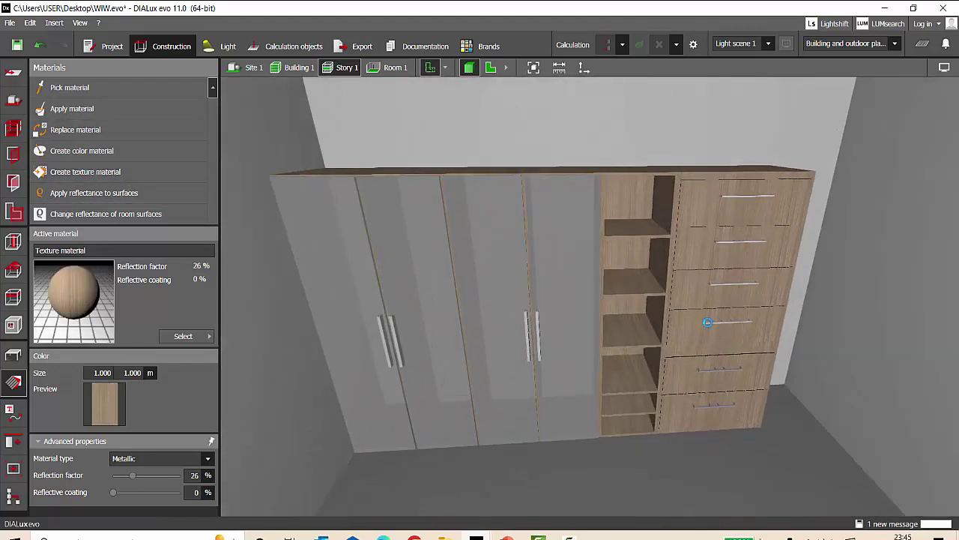
# - Examine the wardrobe's cabinet, shelf and drawer units and the reference photo of an open wardrobe with hanging rods
pyautogui.click(12, 360)
pyautogui.scroll(-3, 392, 263)
pyautogui.moveTo(624, 384); pyautogui.dragTo(403, 218, button='right')
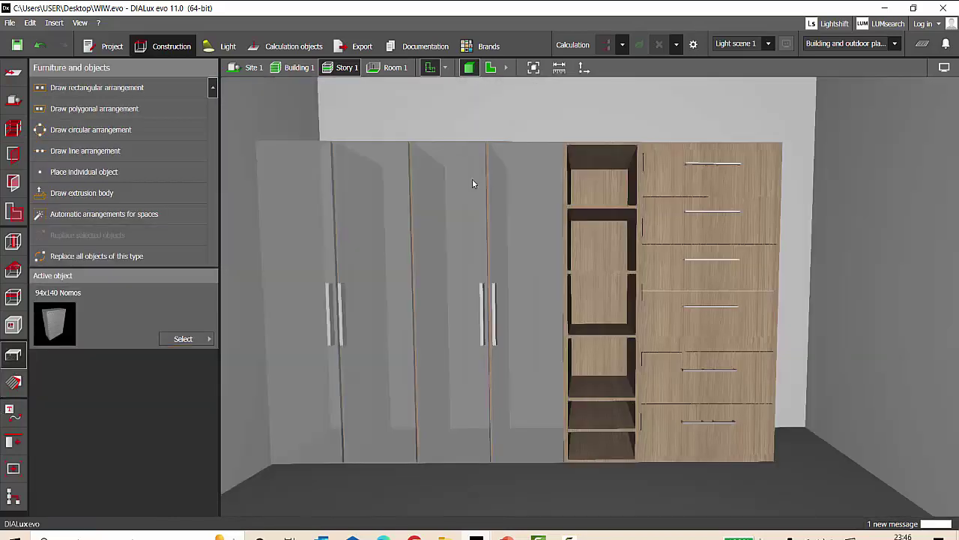
pyautogui.click(473, 180)
pyautogui.click(616, 231)
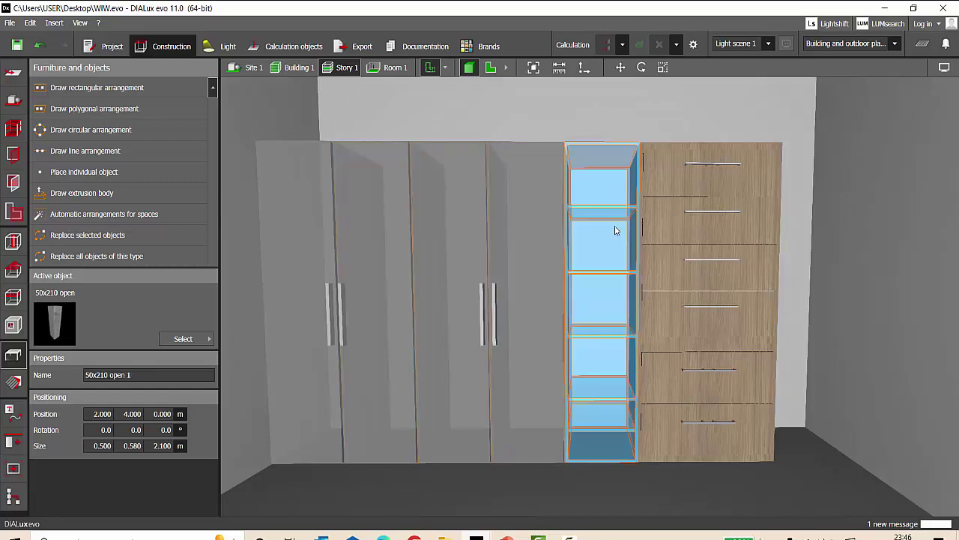
pyautogui.click(662, 266)
pyautogui.press('Escape')
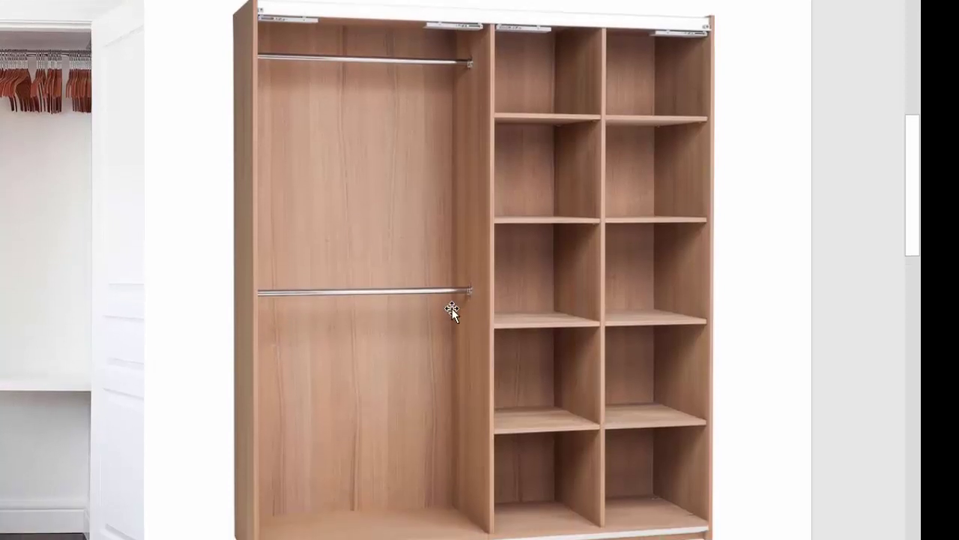
pyautogui.hotkey('alt', 'Tab')
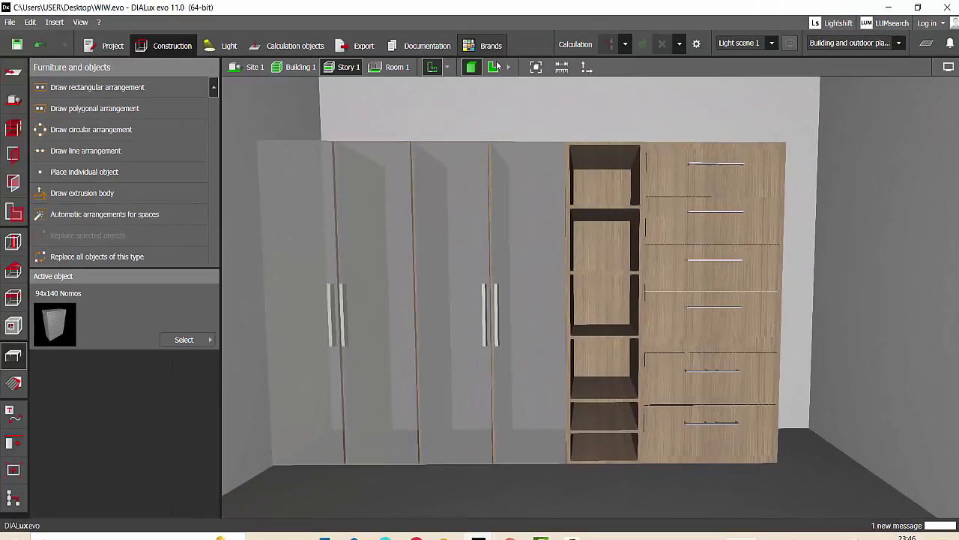
# - In plan view, make TypeA 100x40x220 from the catalog's Shop design, Fashion-dependent, Shelf A group the active object
pyautogui.click(493, 66)
pyautogui.scroll(-6, 524, 327)
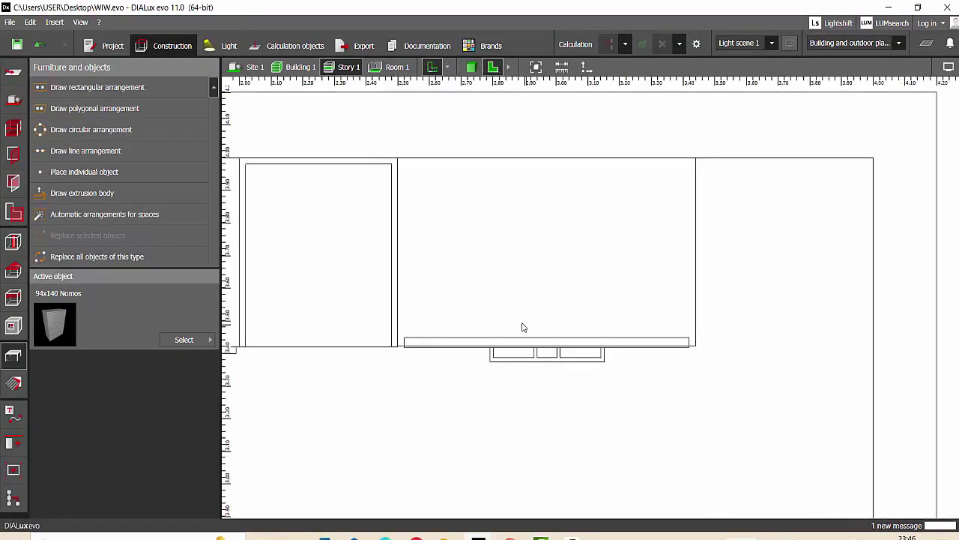
pyautogui.moveTo(478, 535)
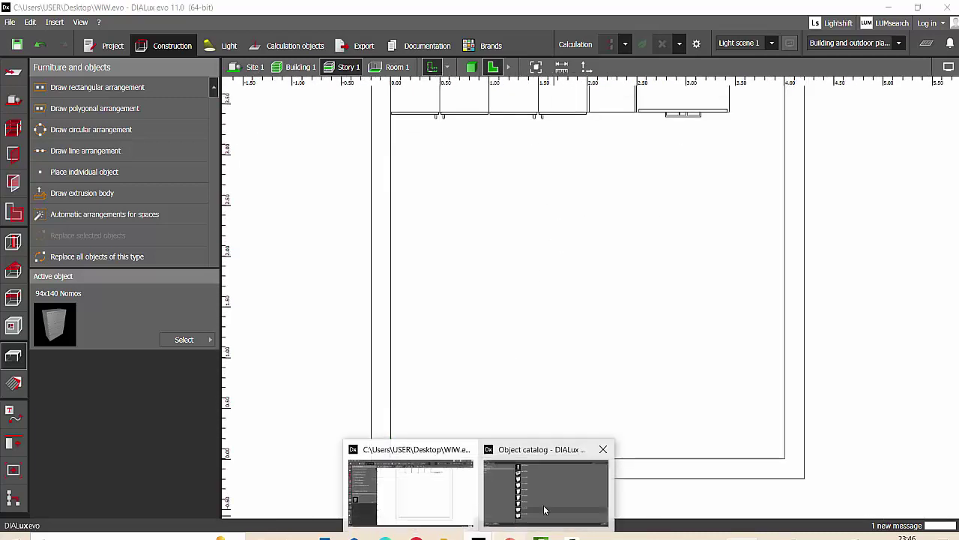
pyautogui.click(548, 510)
pyautogui.scroll(10, 455, 271)
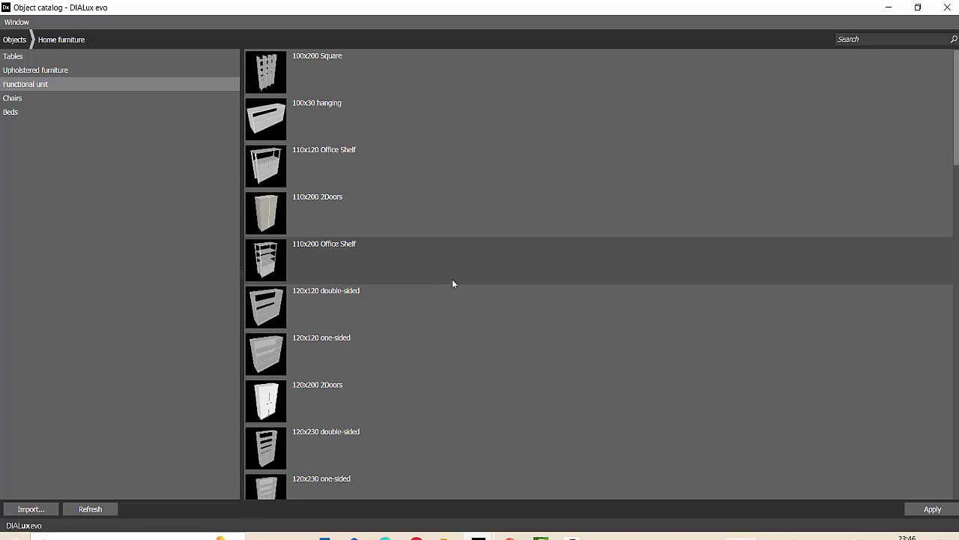
pyautogui.click(15, 39)
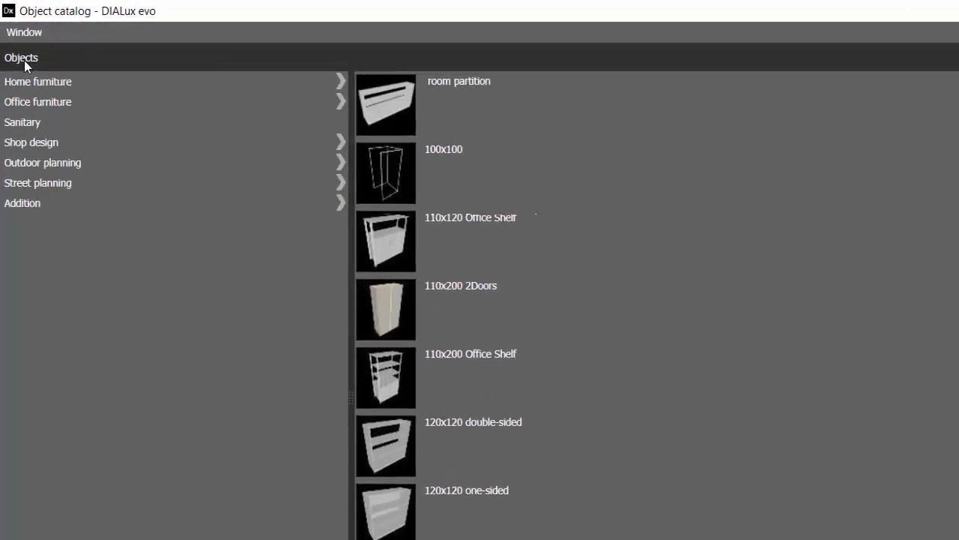
pyautogui.click(36, 142)
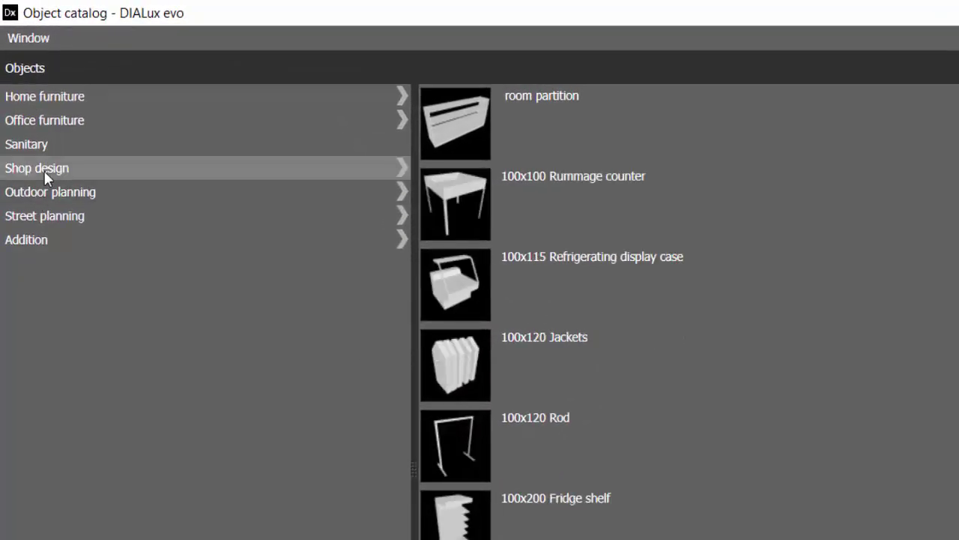
pyautogui.click(43, 170)
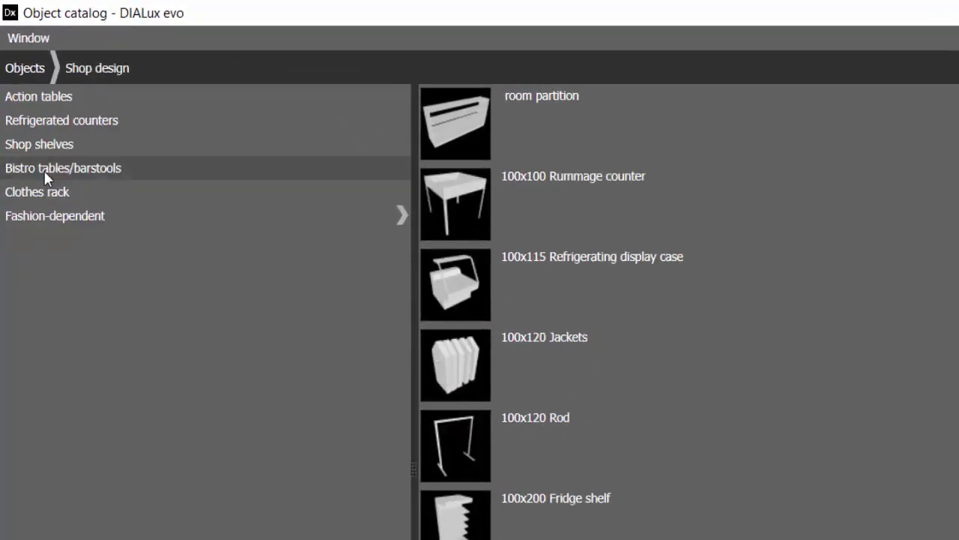
pyautogui.click(69, 214)
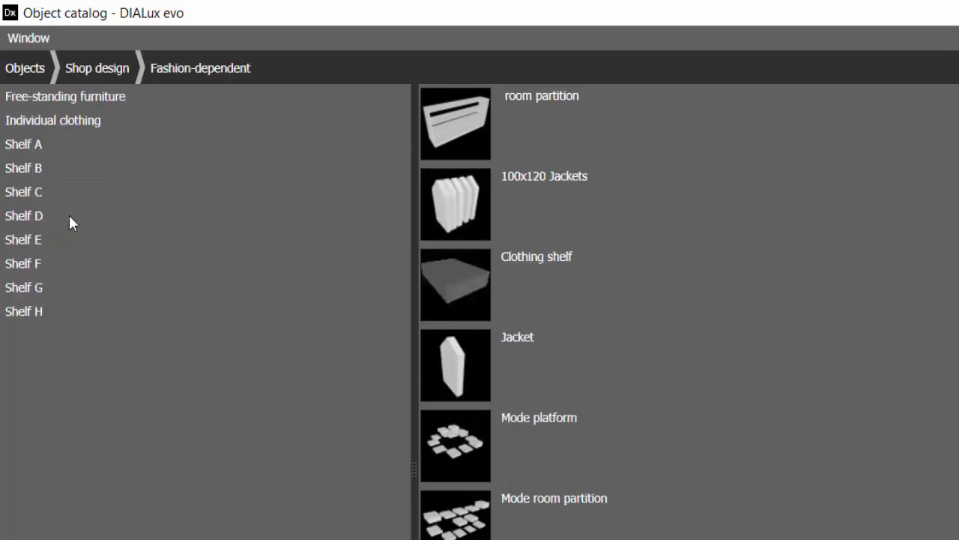
pyautogui.click(65, 144)
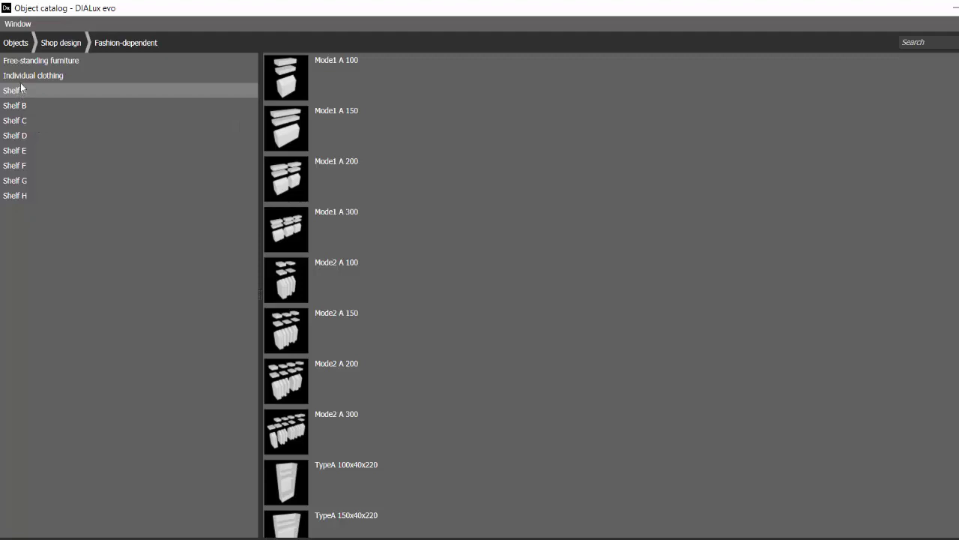
pyautogui.scroll(-3, 363, 302)
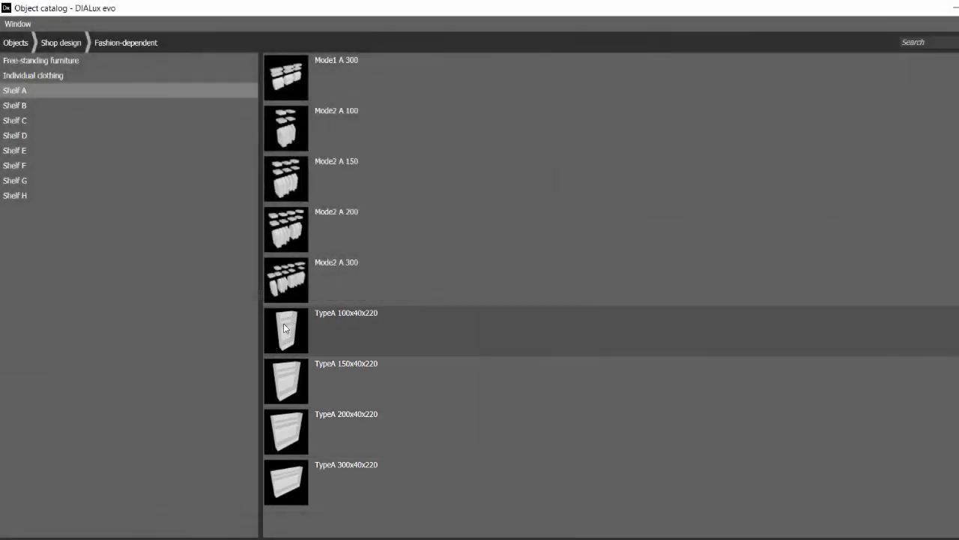
pyautogui.hotkey('alt', 'Tab')
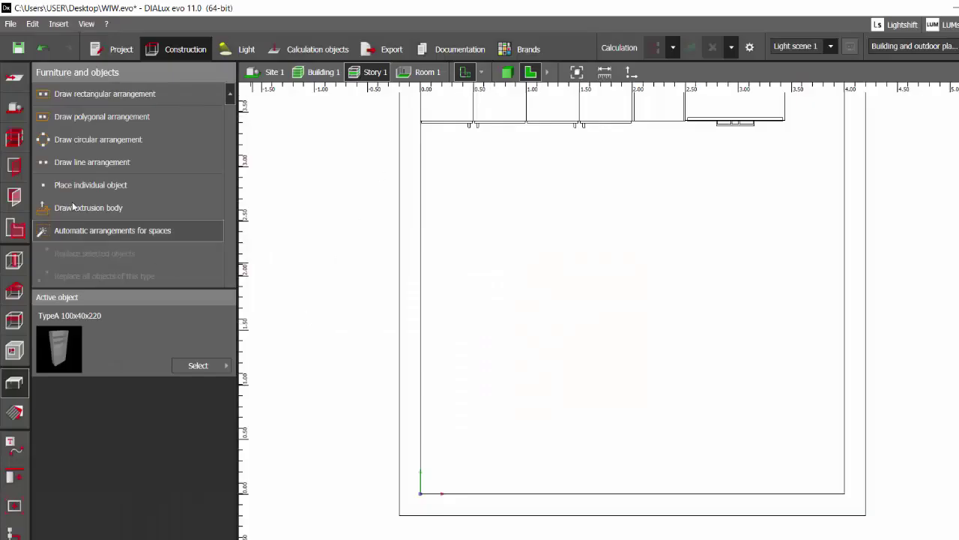
# - Place one TypeA 100x40x220 shelf unit in the free area of the room and rotate it 180°
pyautogui.click(69, 183)
pyautogui.click(584, 315)
pyautogui.scroll(3, 620, 173)
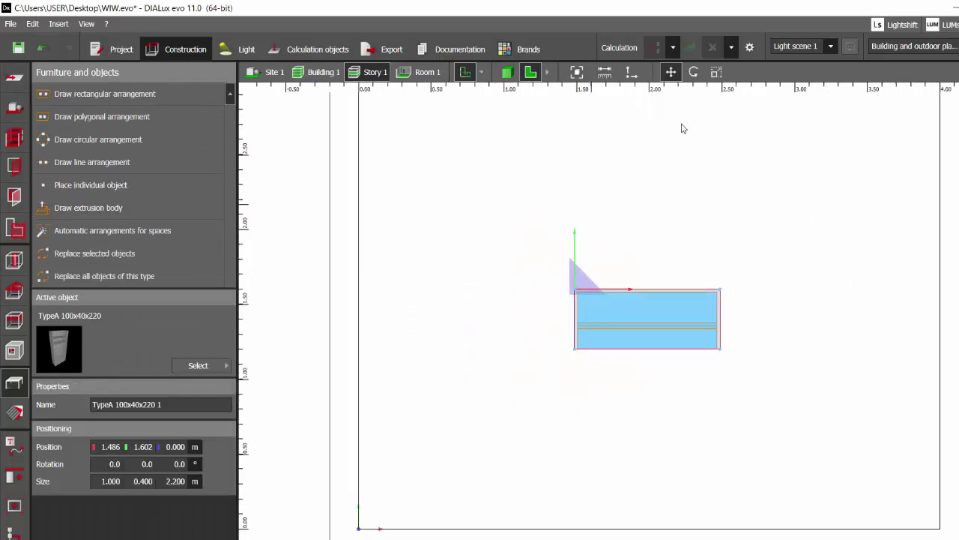
pyautogui.click(694, 72)
pyautogui.moveTo(627, 288); pyautogui.dragTo(454, 289)
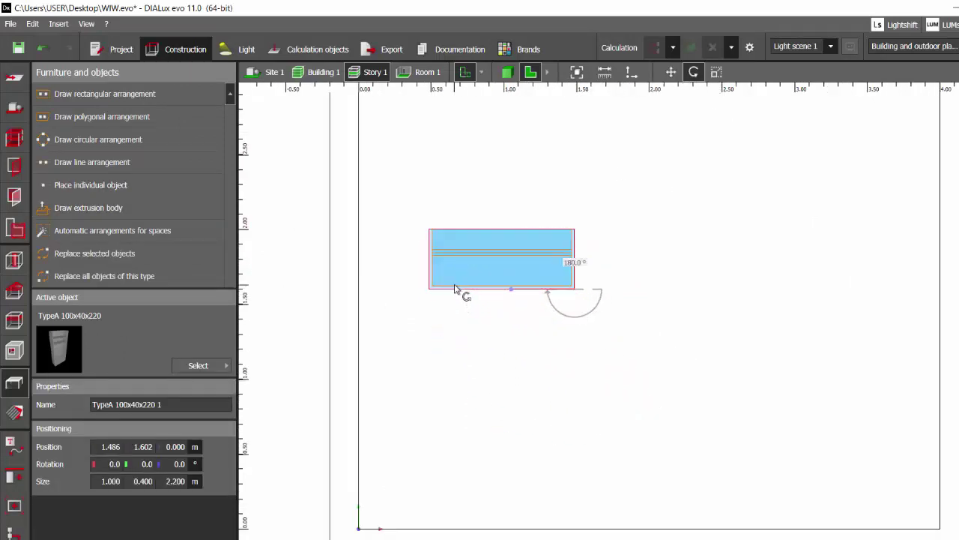
# - Move the TypeA 100x40x220 unit into the room's lower-right plan corner and inspect its interior in 3D
pyautogui.click(670, 72)
pyautogui.scroll(-1, 578, 288)
pyautogui.moveTo(557, 293); pyautogui.dragTo(813, 466)
pyautogui.click(507, 73)
pyautogui.scroll(3, 506, 256)
pyautogui.moveTo(506, 257); pyautogui.dragTo(410, 302, button='right')
pyautogui.click(714, 366)
pyautogui.moveTo(743, 384); pyautogui.dragTo(544, 355, button='right')
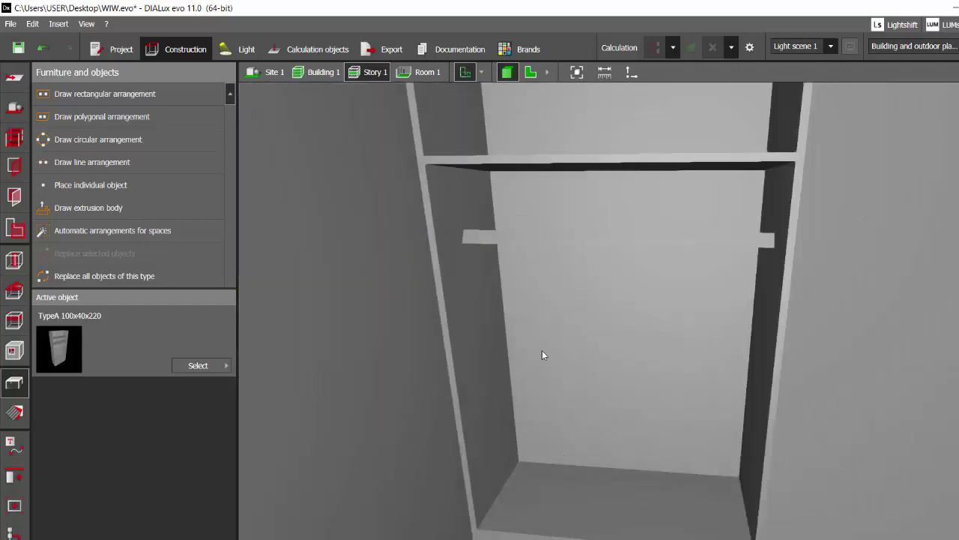
# - Replace the TypeA 100x40x220 unit's body material with the light wood texture with 26% reflection factor
pyautogui.click(15, 411)
pyautogui.click(81, 139)
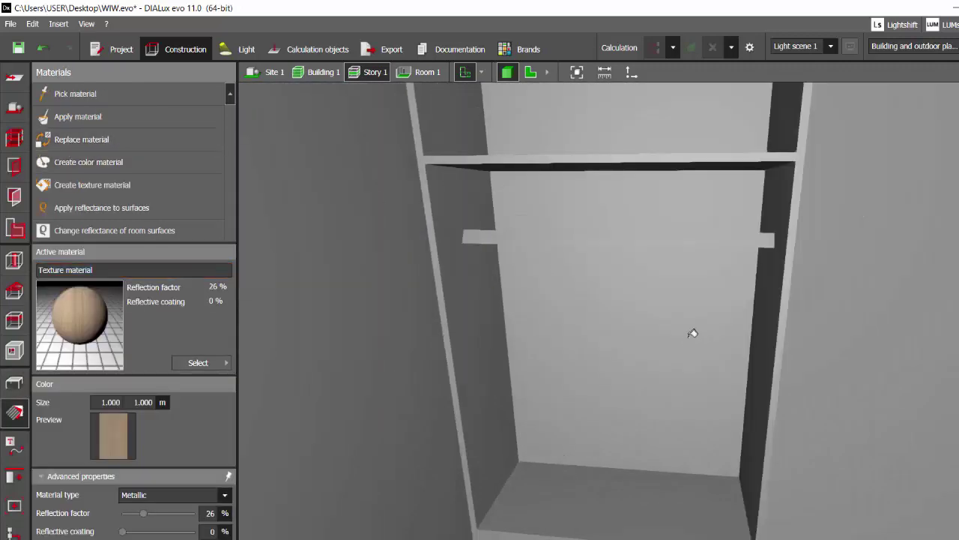
pyautogui.click(696, 330)
pyautogui.moveTo(649, 383); pyautogui.dragTo(546, 266, button='right')
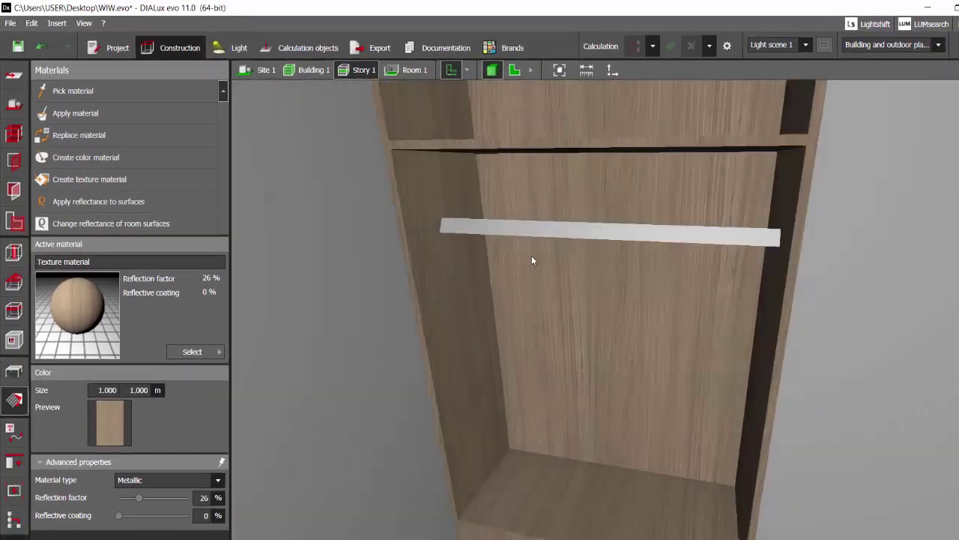
# - Pick the hanging rod's material, change it to Metallic with 70% reflective coating, and apply it to the rod
pyautogui.scroll(3, 558, 228)
pyautogui.click(553, 234)
pyautogui.scroll(-2, 117, 369)
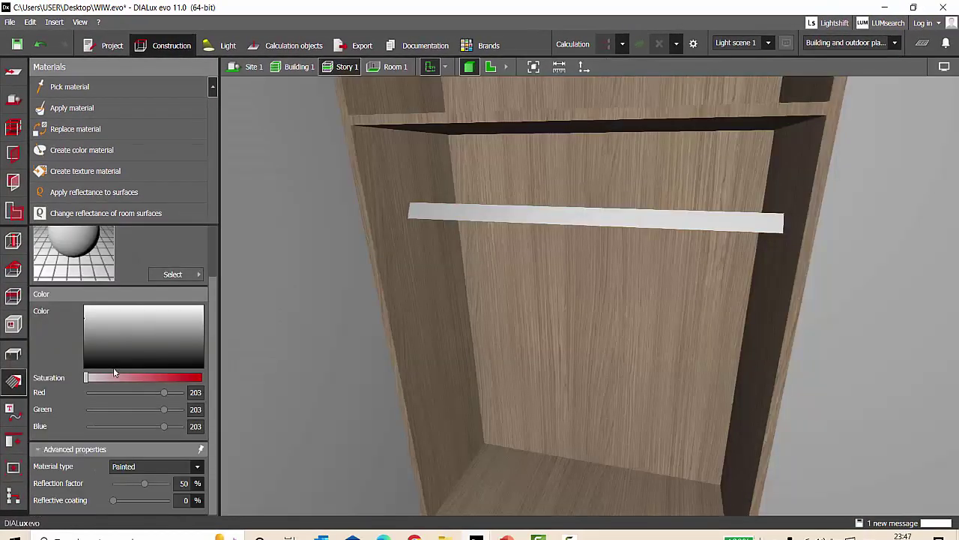
pyautogui.click(127, 467)
pyautogui.click(137, 491)
pyautogui.write('0')
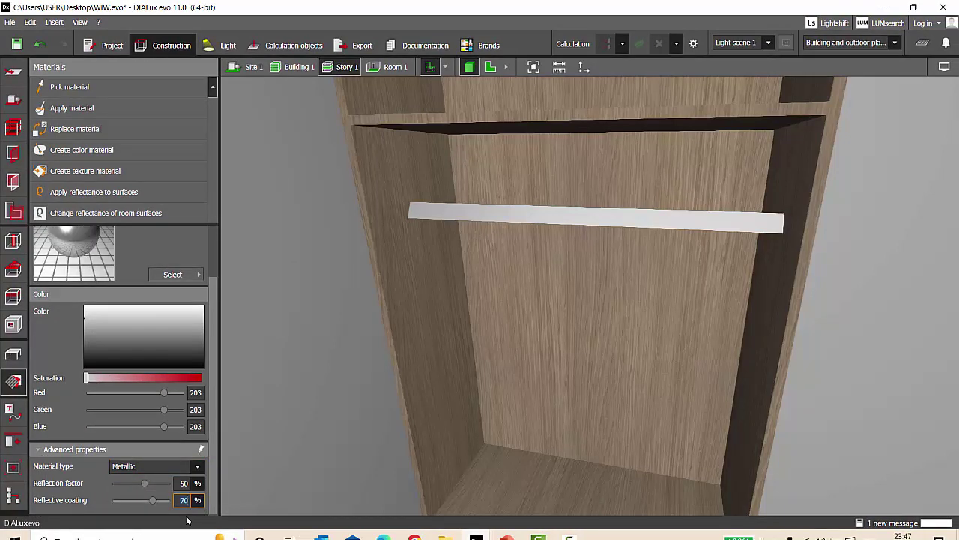
pyautogui.click(84, 127)
pyautogui.click(577, 214)
# - Save the project and make TypeA 200x40x220 from the Shelf A catalog group the active object for the plan view
pyautogui.click(17, 355)
pyautogui.scroll(-3, 574, 300)
pyautogui.moveTo(584, 315); pyautogui.dragTo(494, 296, button='right')
pyautogui.scroll(-2, 533, 298)
pyautogui.scroll(-3, 494, 296)
pyautogui.moveTo(519, 297); pyautogui.dragTo(578, 300, button='middle')
pyautogui.moveTo(578, 305); pyautogui.dragTo(508, 124, button='right')
pyautogui.click(491, 66)
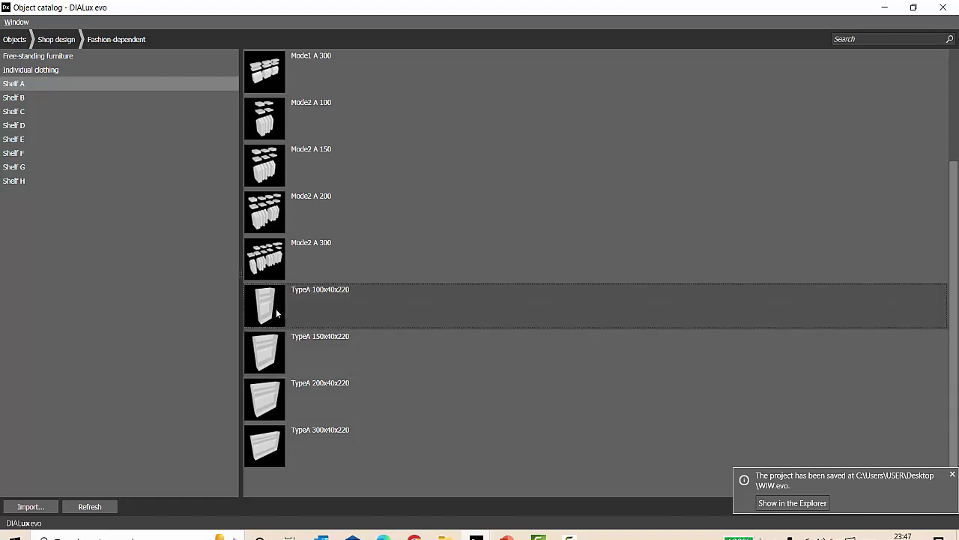
pyautogui.click(301, 397)
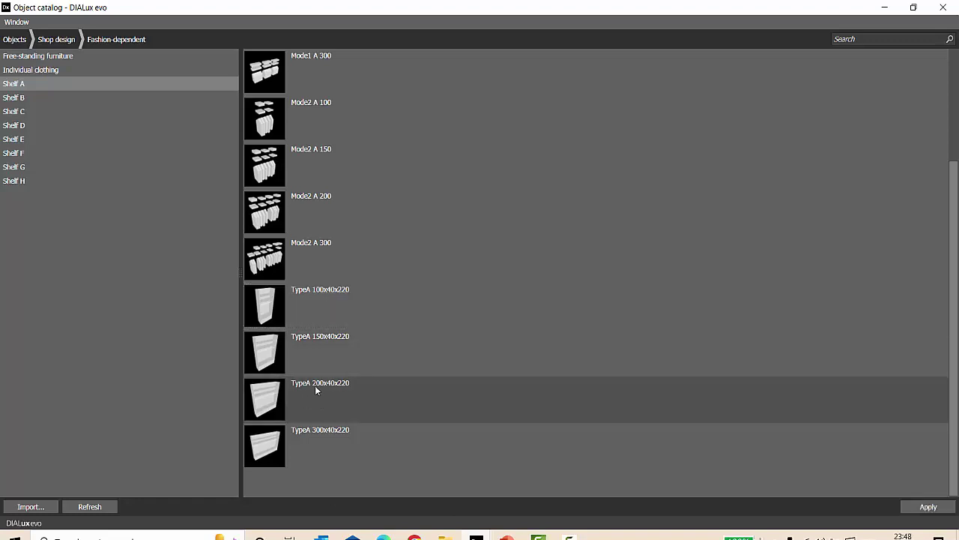
pyautogui.click(317, 391)
pyautogui.doubleClick(330, 418)
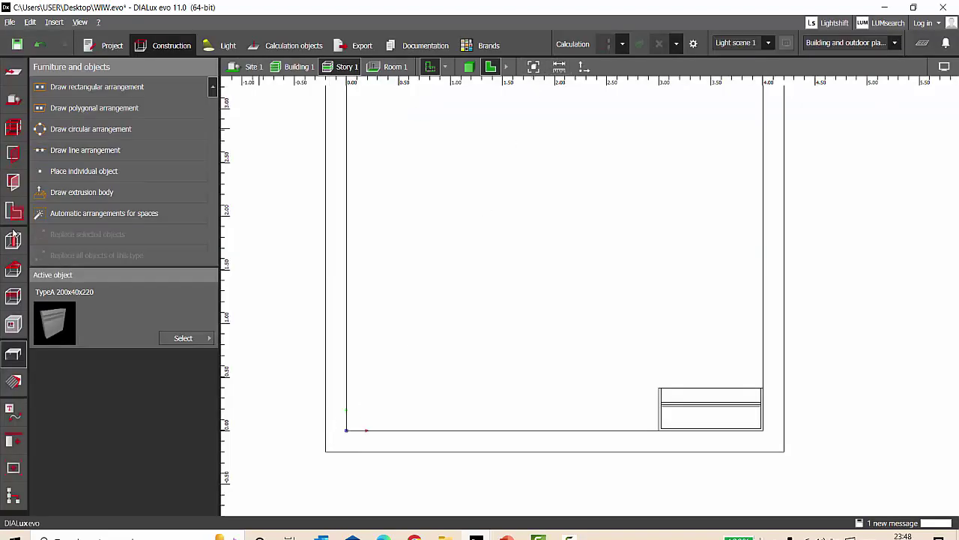
# - Place one TypeA 200x40x220 unit in the room and rotate it to face the same way as the 100 cm unit
pyautogui.click(67, 172)
pyautogui.click(533, 308)
pyautogui.scroll(2, 531, 382)
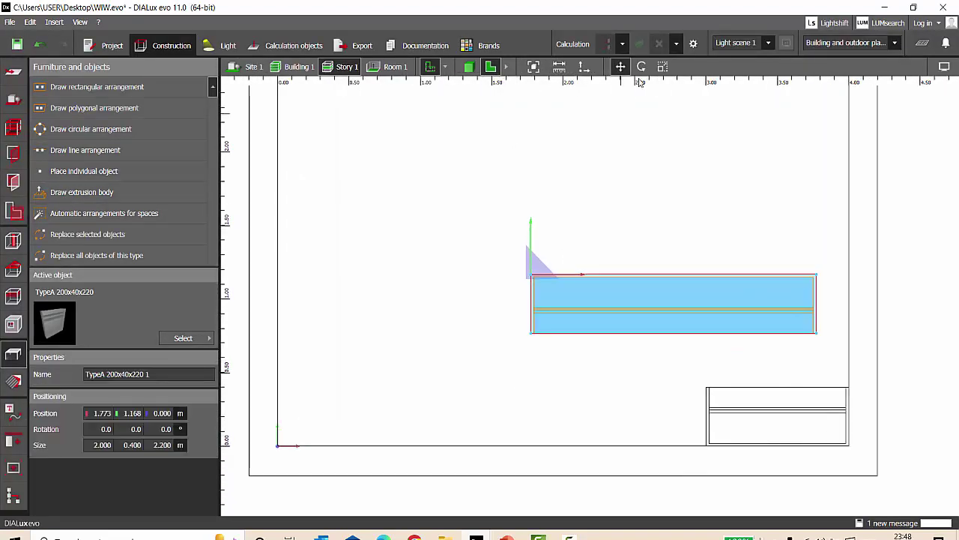
pyautogui.click(642, 66)
pyautogui.moveTo(548, 315); pyautogui.dragTo(396, 275)
# - Move the TypeA 200x40x220 unit against the wall directly beside the TypeA 100x40x220 unit and view both in 3D
pyautogui.click(621, 67)
pyautogui.moveTo(531, 274); pyautogui.dragTo(707, 446)
pyautogui.click(470, 67)
pyautogui.press('Escape')
pyautogui.moveTo(533, 266); pyautogui.dragTo(692, 308, button='right')
pyautogui.scroll(-1, 692, 308)
pyautogui.moveTo(637, 298); pyautogui.dragTo(541, 297, button='middle')
pyautogui.scroll(2, 542, 297)
pyautogui.hotkey('alt', 'Tab')
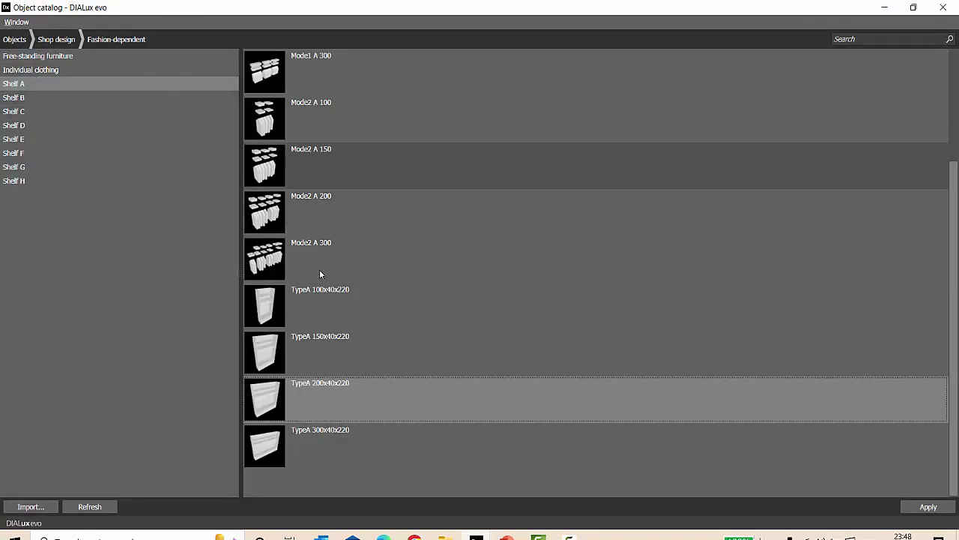
pyautogui.hotkey('alt', 'Tab')
pyautogui.scroll(-2, 540, 267)
pyautogui.scroll(-1, 539, 267)
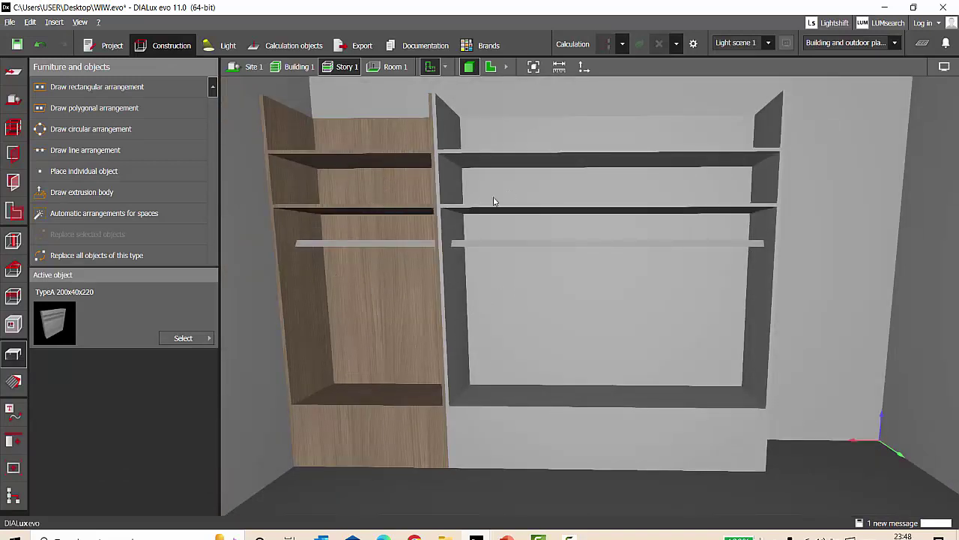
# - Pick the wood texture from the TypeA 100x40x220 unit and apply it to the TypeA 200x40x220 unit
pyautogui.click(15, 387)
pyautogui.click(404, 298)
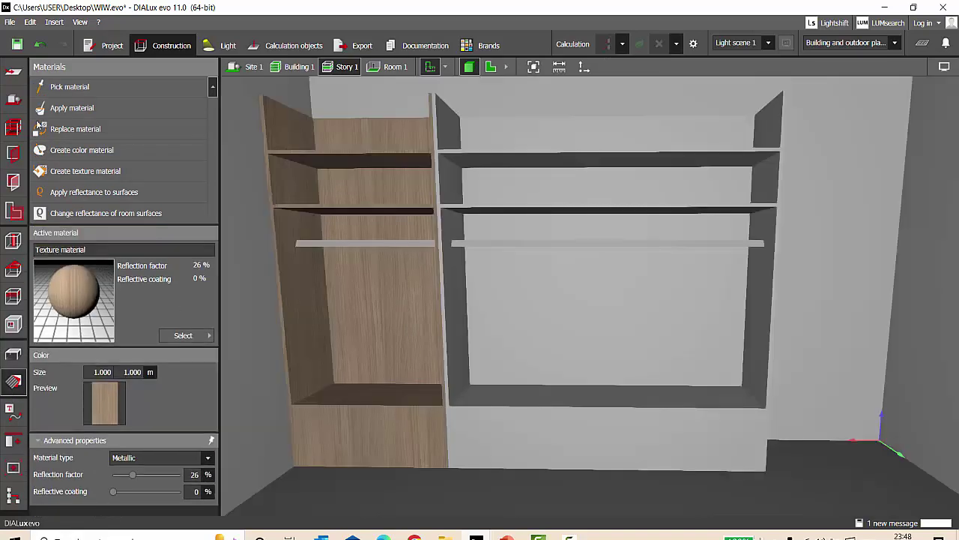
pyautogui.click(597, 329)
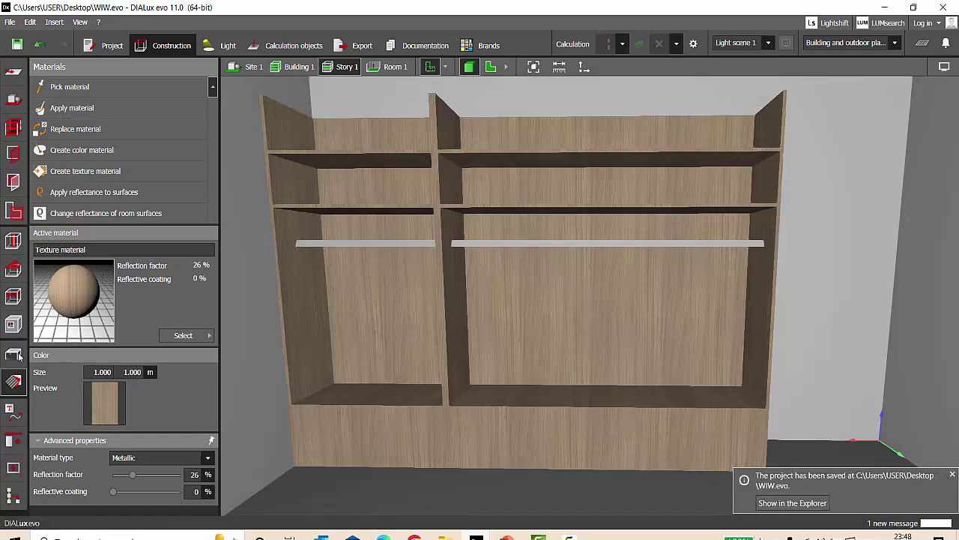
# - Make TypeB 100x40x220 from the Shelf B catalog group the active furniture object
pyautogui.click(14, 354)
pyautogui.scroll(3, 520, 302)
pyautogui.scroll(-4, 520, 302)
pyautogui.moveTo(397, 213)
pyautogui.mouseDown(button='right')
pyautogui.moveTo(447, 216)
pyautogui.moveTo(397, 216)
pyautogui.mouseUp(button='right')
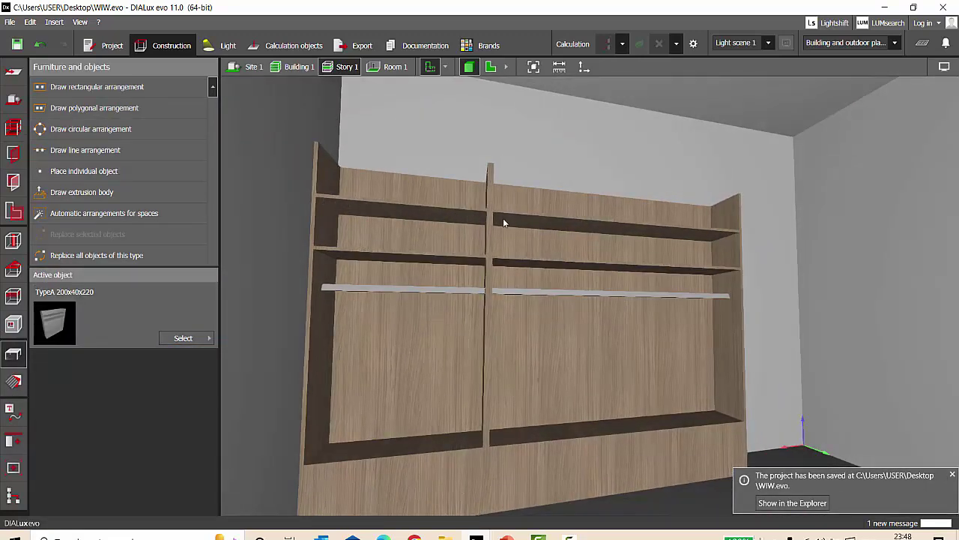
pyautogui.moveTo(503, 221); pyautogui.dragTo(487, 227, button='right')
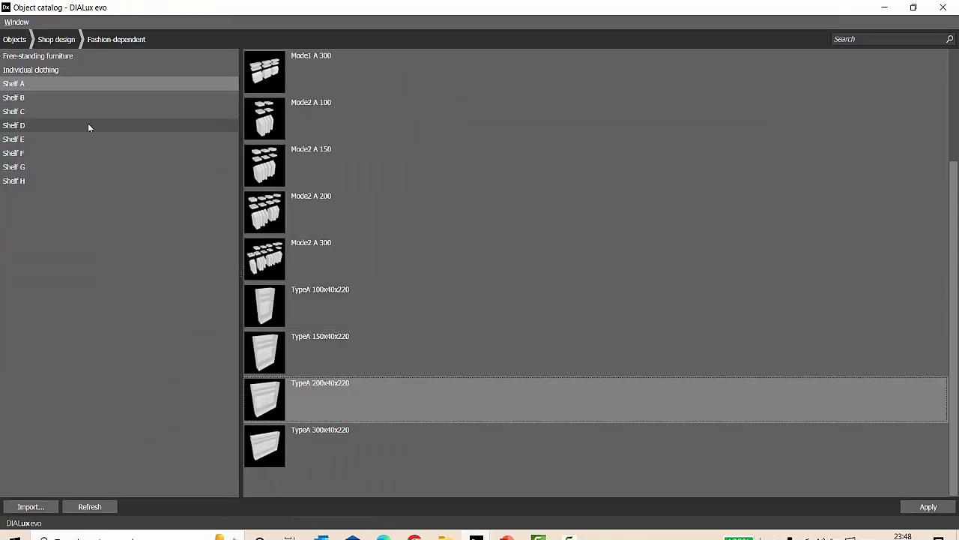
pyautogui.click(18, 98)
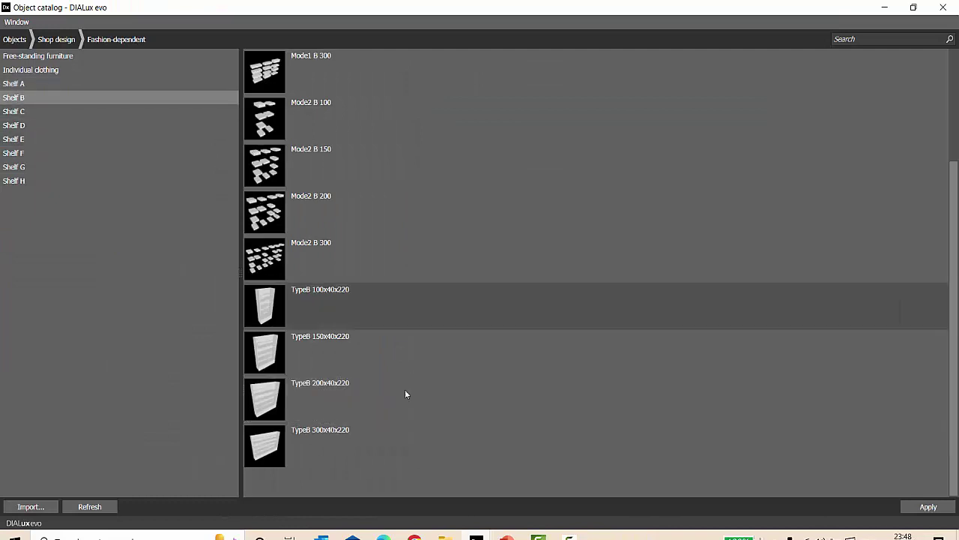
pyautogui.doubleClick(290, 303)
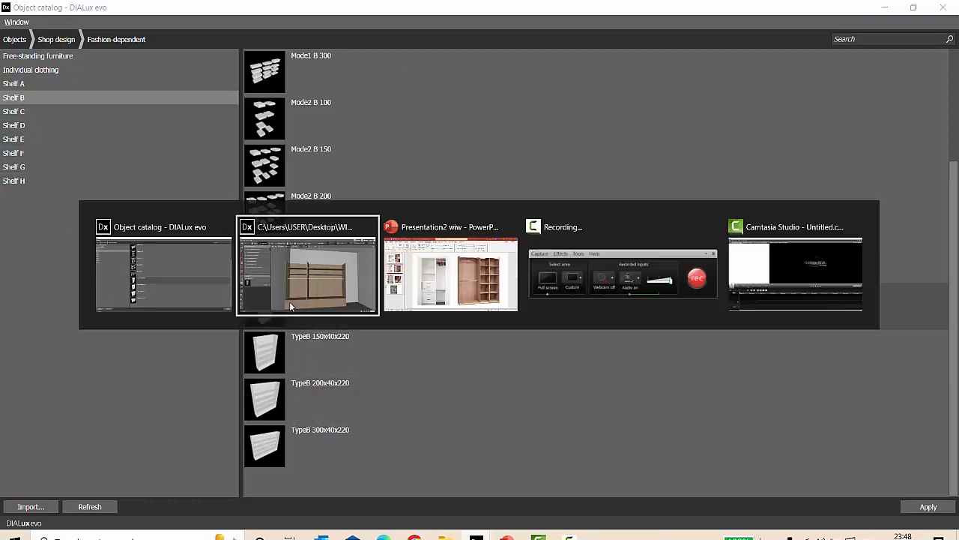
# - Place one TypeB 100x40x220 unit in the plan view and rotate it 180° to face the same way as the TypeA units
pyautogui.scroll(-1, 362, 163)
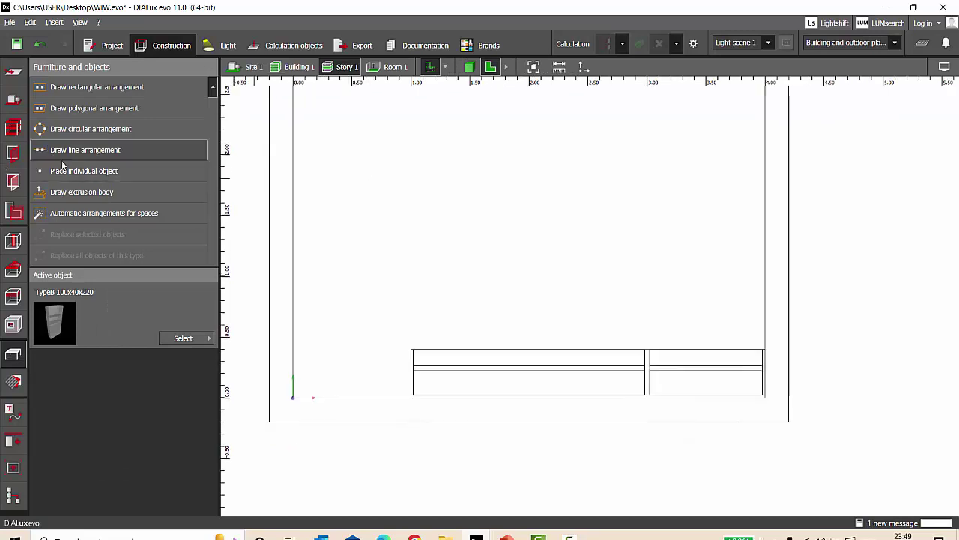
pyautogui.click(84, 171)
pyautogui.click(439, 307)
pyautogui.click(641, 65)
pyautogui.scroll(2, 492, 270)
pyautogui.moveTo(491, 272); pyautogui.dragTo(297, 260)
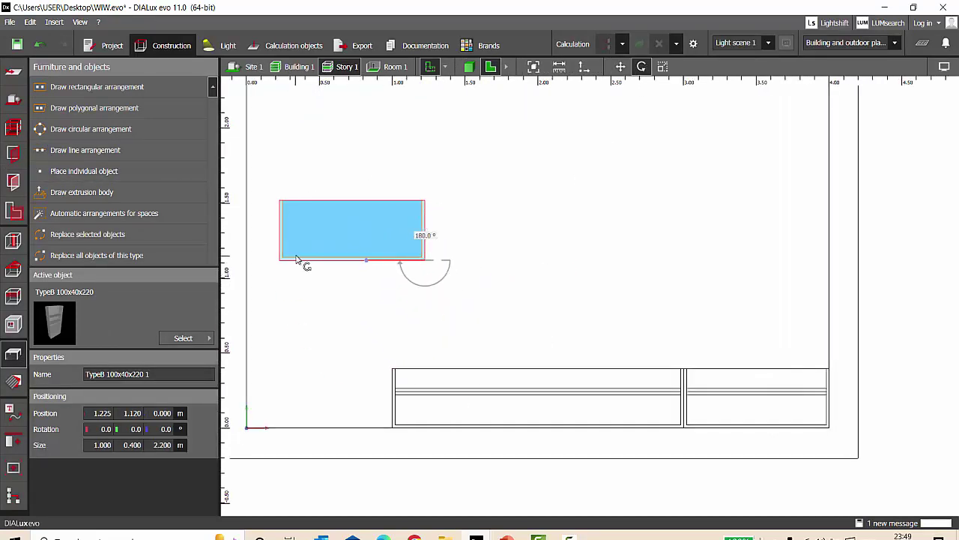
# - Move the TypeB 100x40x220 unit against the wall directly beside the TypeA 200x40x220 unit and inspect it in 3D
pyautogui.moveTo(425, 262); pyautogui.dragTo(396, 433)
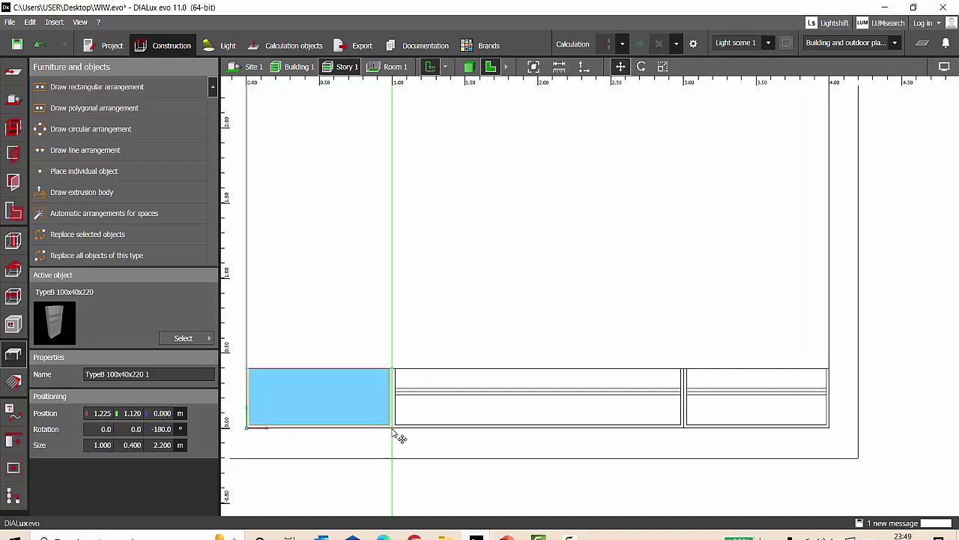
pyautogui.click(470, 67)
pyautogui.scroll(5, 626, 303)
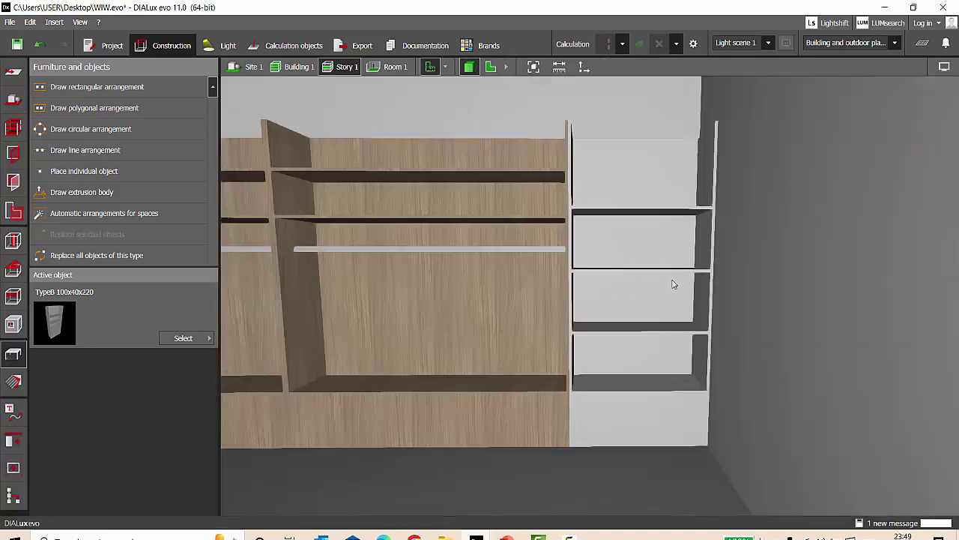
pyautogui.scroll(-5, 402, 260)
pyautogui.scroll(4, 405, 268)
# - Make TypeB 150x40x220 from the Shelf B catalog group the active object
pyautogui.hotkey('alt', 'Tab')
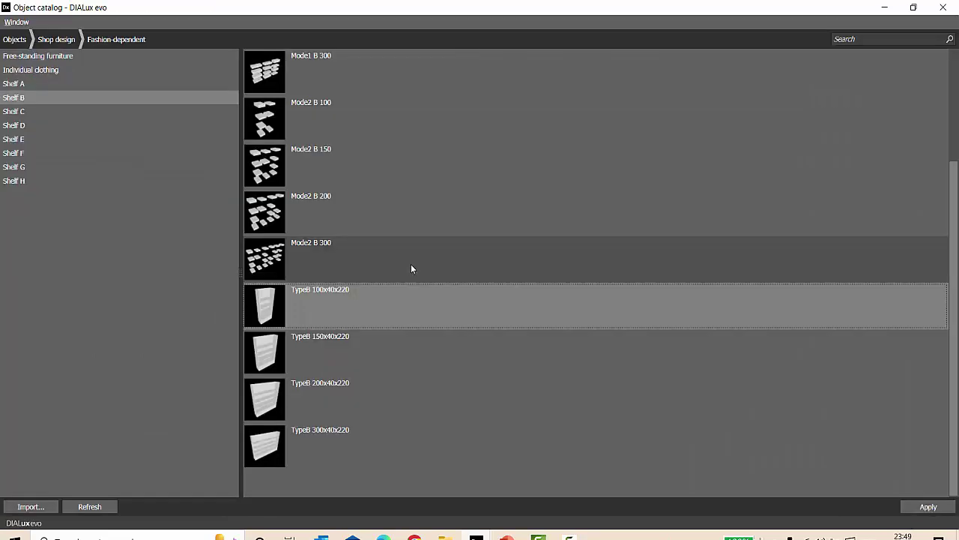
pyautogui.click(306, 395)
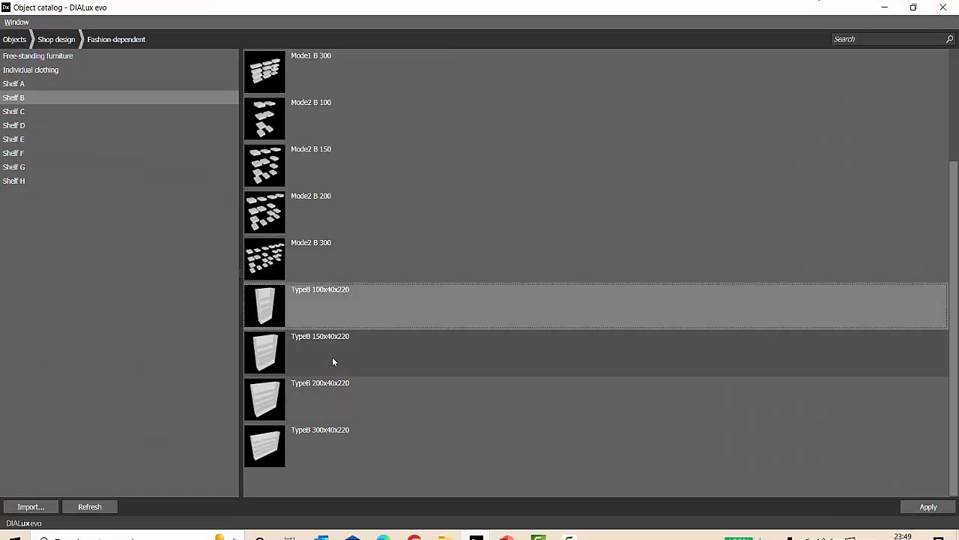
pyautogui.doubleClick(271, 353)
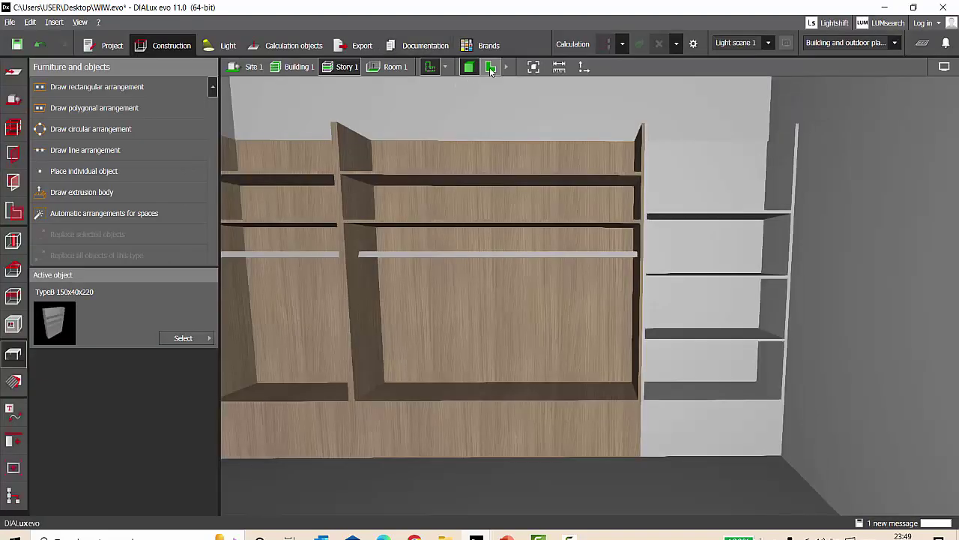
# - Place one TypeB 150x40x220 unit in plan, rotate it 90° and set it against the adjacent side wall
pyautogui.click(490, 68)
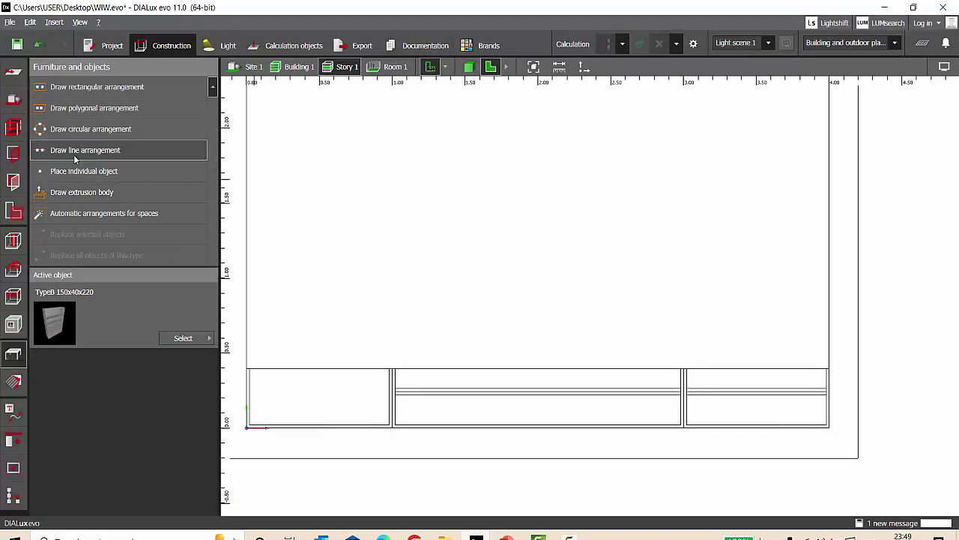
pyautogui.click(75, 150)
pyautogui.click(78, 170)
pyautogui.click(371, 238)
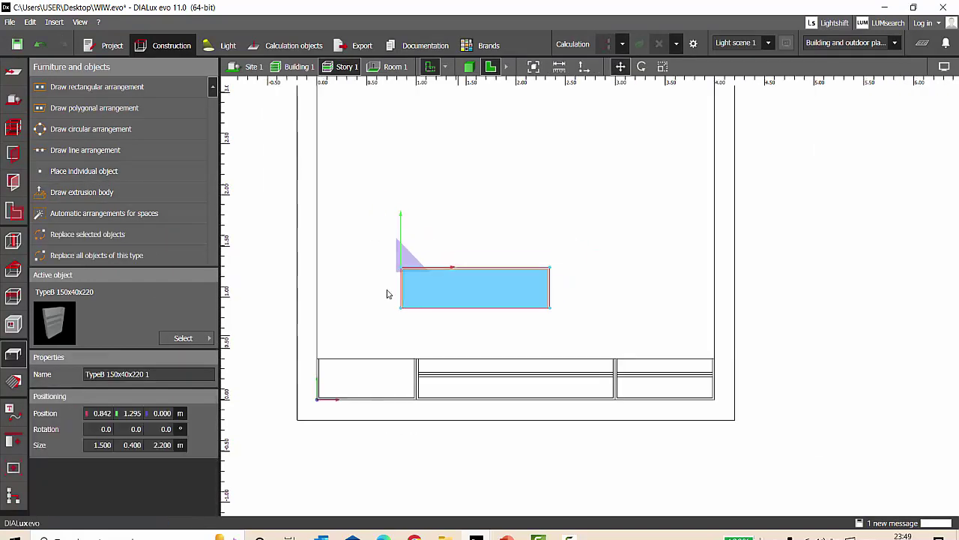
pyautogui.click(640, 66)
pyautogui.moveTo(465, 253); pyautogui.dragTo(413, 196)
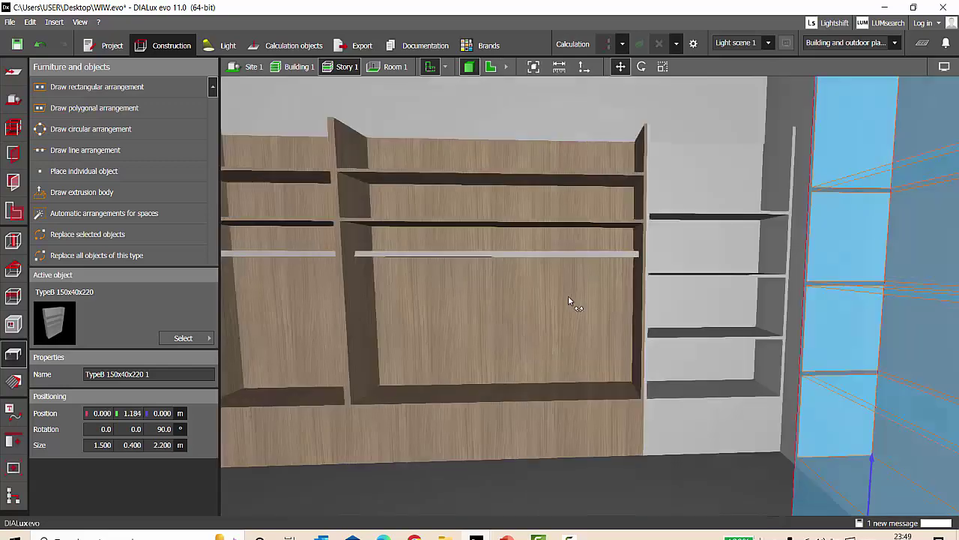
# - Inspect the two TypeB shelf units in 3D and delete both of them
pyautogui.moveTo(568, 295); pyautogui.dragTo(626, 314)
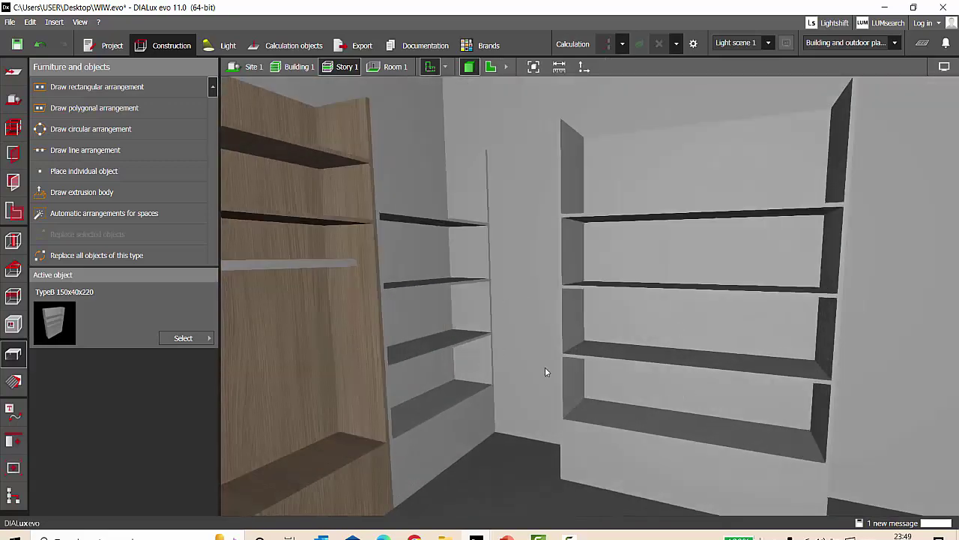
pyautogui.scroll(-2, 661, 314)
pyautogui.moveTo(546, 328); pyautogui.dragTo(470, 342)
pyautogui.moveTo(477, 332); pyautogui.dragTo(577, 300, button='right')
pyautogui.click(739, 335)
pyautogui.press('Delete')
pyautogui.click(833, 390)
pyautogui.press('Delete')
# - Open the Shelf C group in the object catalog and delete the wood-finished TypeA units from the room
pyautogui.hotkey('alt', 'Tab')
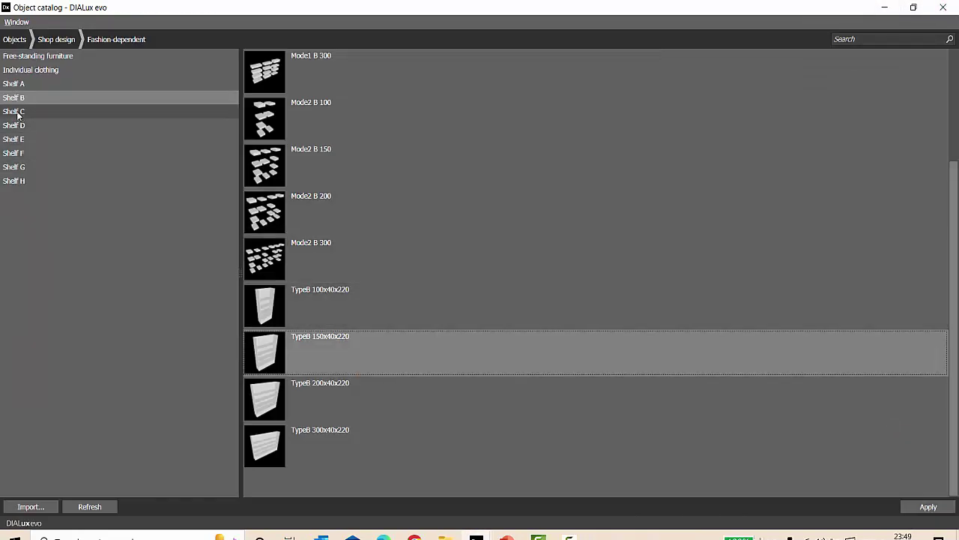
pyautogui.click(17, 112)
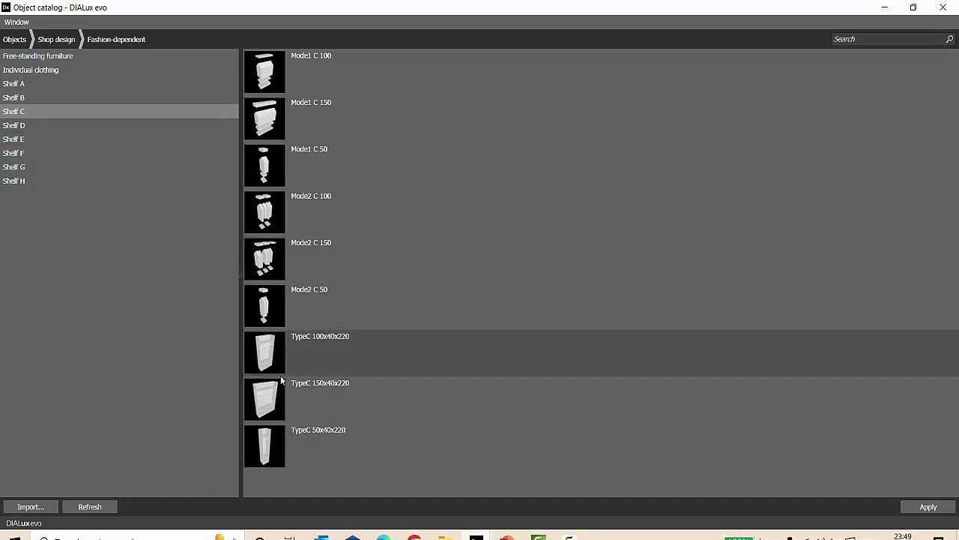
pyautogui.doubleClick(278, 434)
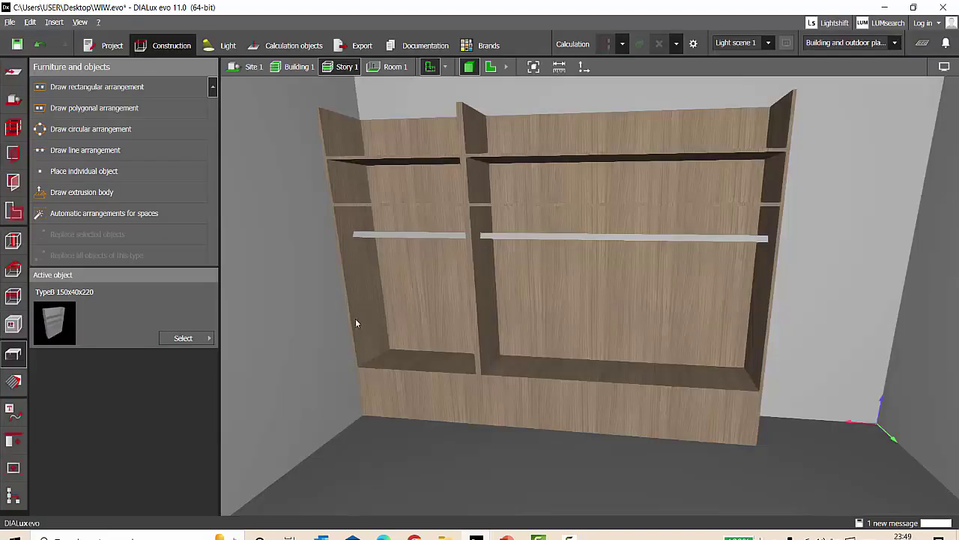
pyautogui.press('Delete')
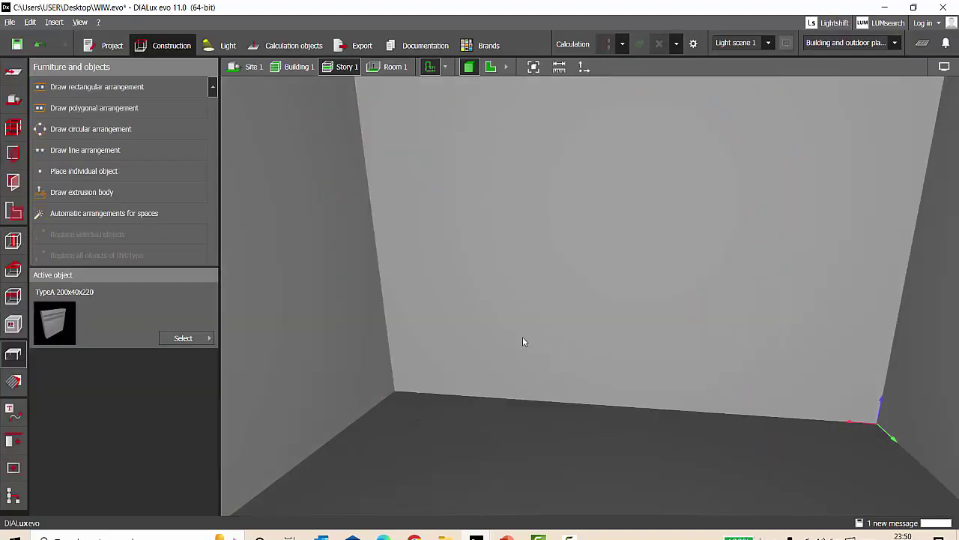
# - Make TypeC 100x40x220 from the Shelf C catalog group the active object for the plan view
pyautogui.click(491, 67)
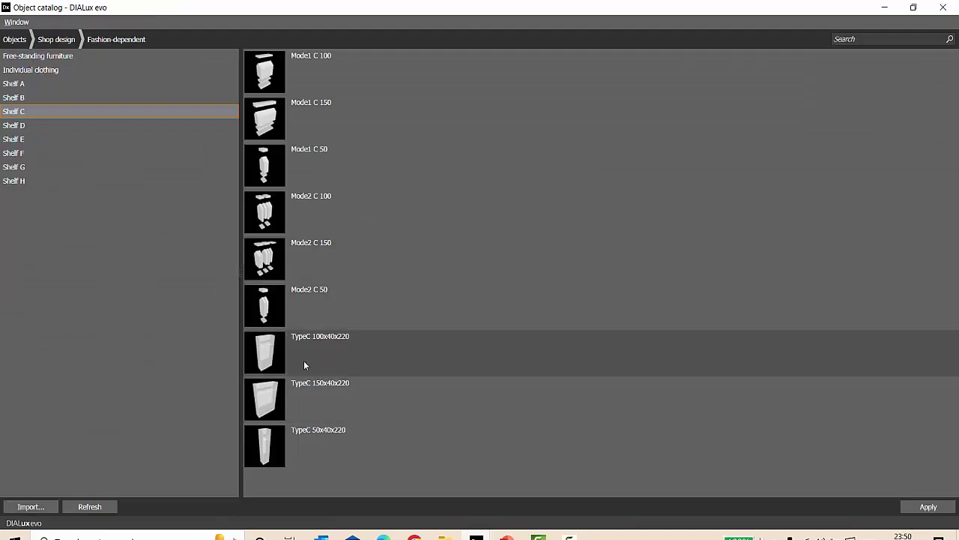
pyautogui.doubleClick(327, 350)
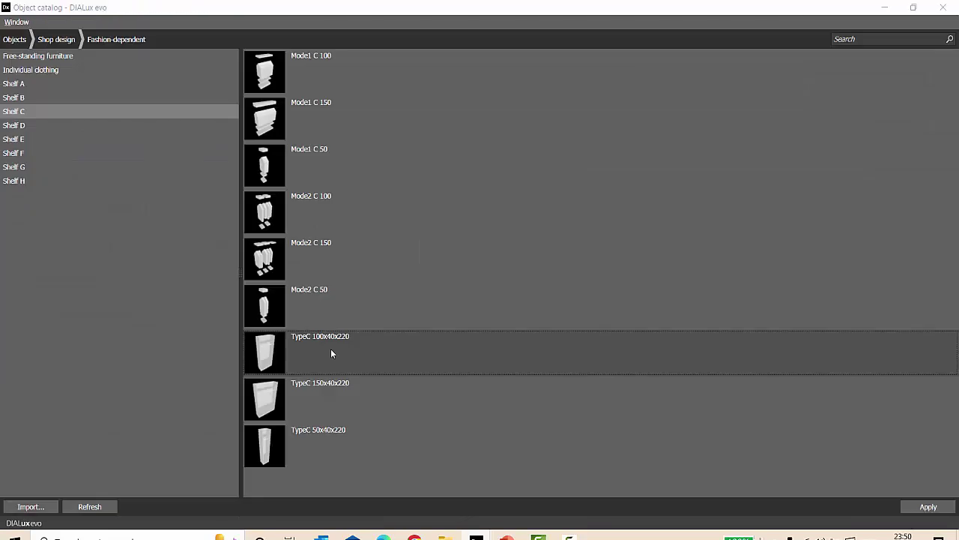
pyautogui.doubleClick(331, 348)
# - Place one TypeC 100x40x220 unit in the room and rotate it 180°
pyautogui.click(449, 306)
pyautogui.scroll(-3, 325, 202)
pyautogui.click(641, 67)
pyautogui.scroll(2, 458, 352)
pyautogui.moveTo(477, 266); pyautogui.dragTo(345, 259)
# - Move the TypeC 100x40x220 unit into the room corner at 4.000, 0.000 m and save the project
pyautogui.moveTo(416, 267); pyautogui.dragTo(818, 407)
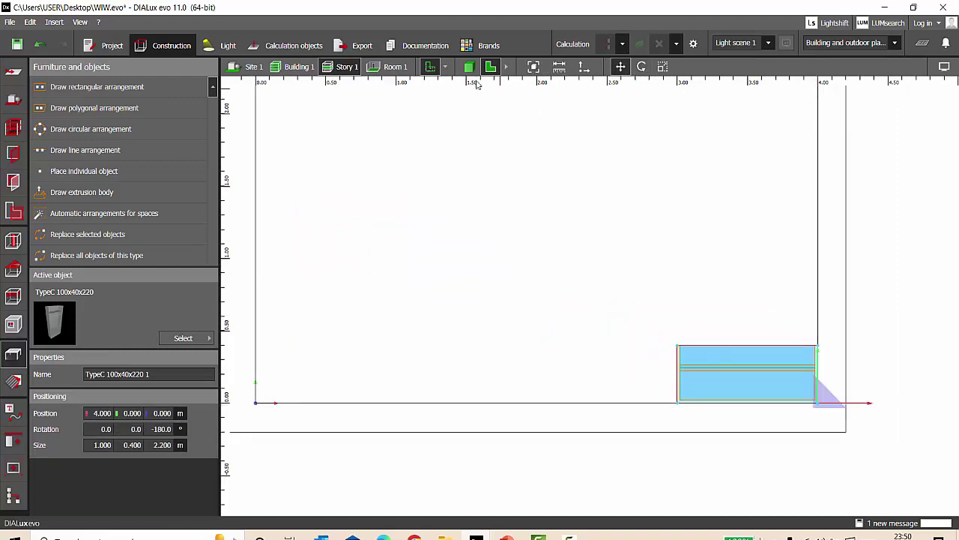
pyautogui.click(470, 68)
pyautogui.click(268, 231)
pyautogui.scroll(2, 443, 271)
pyautogui.moveTo(465, 274); pyautogui.dragTo(400, 268, button='right')
pyautogui.hotkey('ctrl', 's')
# - Make TypeC 50x40x220 from the Shelf C catalog group the active object
pyautogui.hotkey('alt', 'Tab')
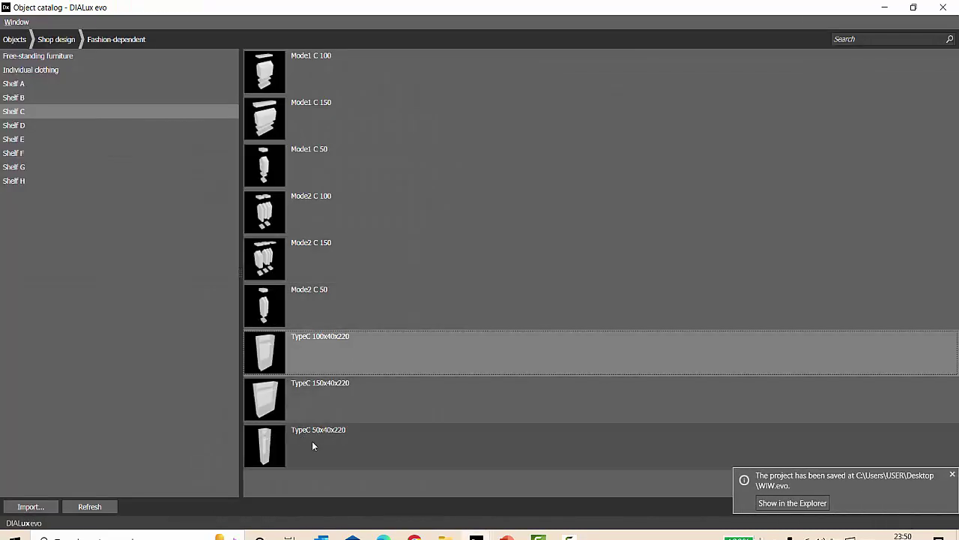
pyautogui.click(311, 442)
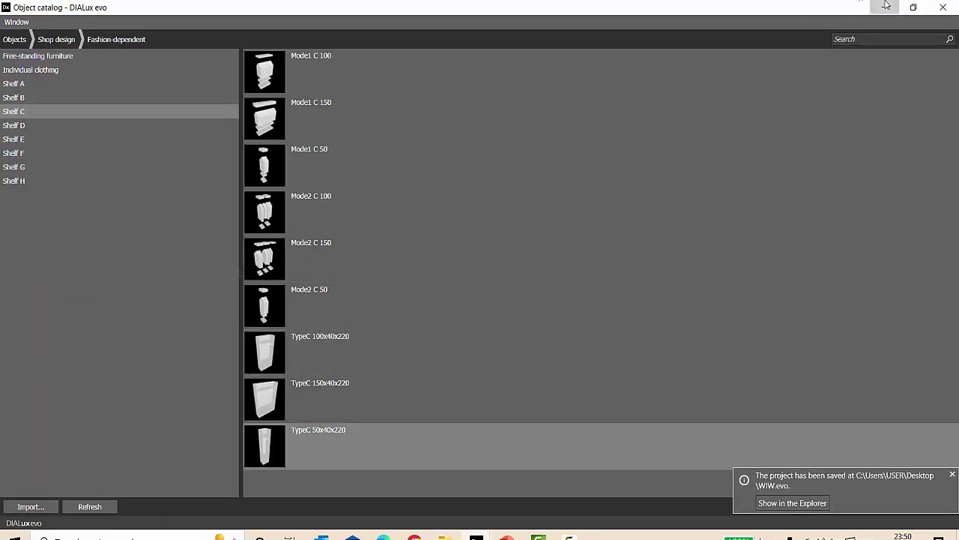
pyautogui.click(885, 5)
pyautogui.hotkey('alt', 'Tab')
# - Place one TypeC 50x40x220 unit in the plan view and rotate it 180°
pyautogui.click(491, 67)
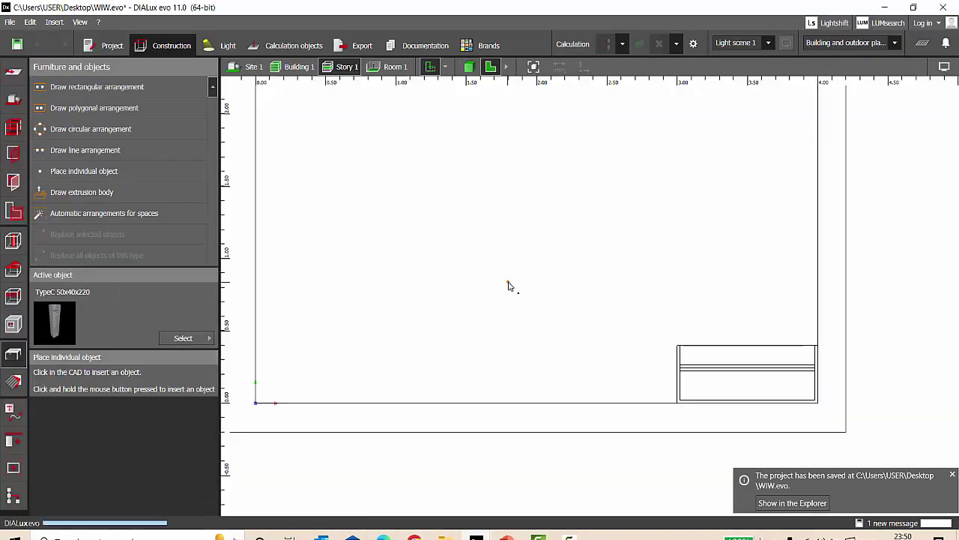
pyautogui.click(509, 285)
pyautogui.scroll(2, 416, 244)
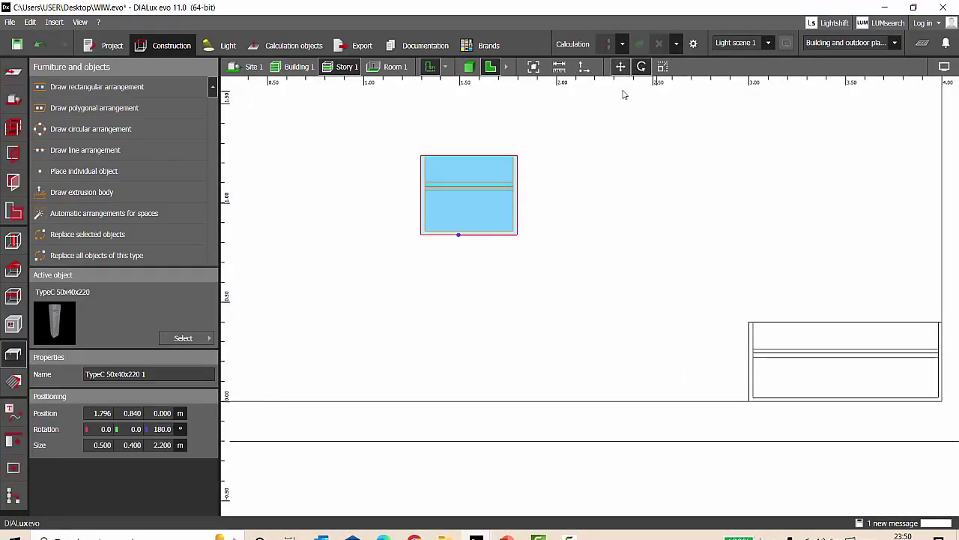
# - Move the TypeC 50x40x220 unit against the wall directly beside the TypeC 100x40x220 unit and view both in 3D
pyautogui.click(621, 67)
pyautogui.moveTo(469, 202); pyautogui.dragTo(701, 369)
pyautogui.click(470, 67)
pyautogui.moveTo(809, 392); pyautogui.dragTo(211, 366, button='right')
pyautogui.scroll(3, 535, 329)
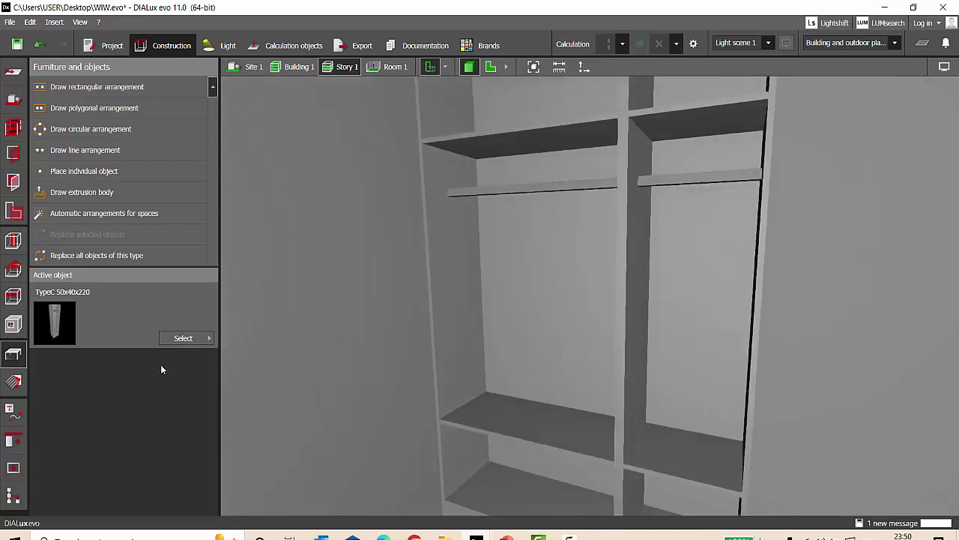
# - Apply the active wood texture material to the TypeC wardrobe units
pyautogui.click(22, 385)
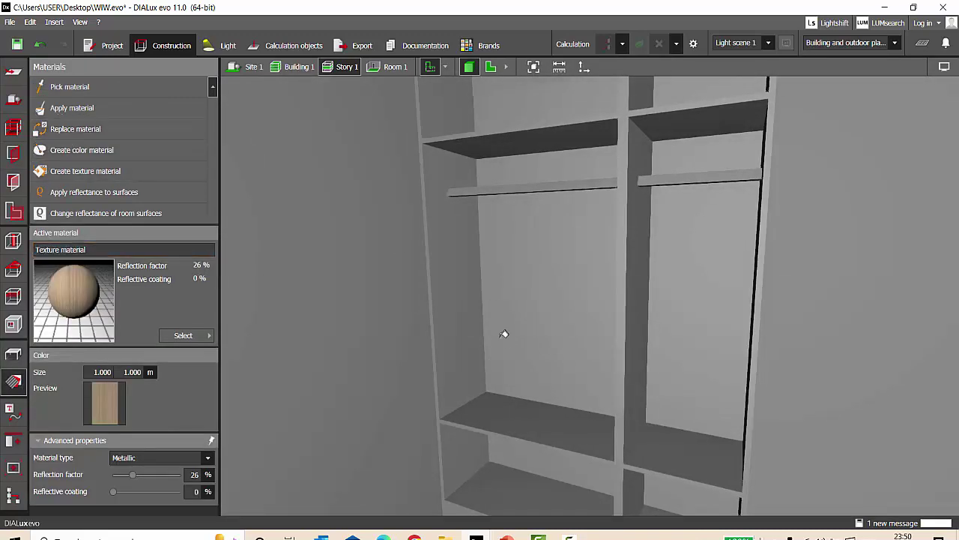
pyautogui.click(490, 380)
pyautogui.moveTo(491, 380); pyautogui.dragTo(532, 416, button='right')
pyautogui.scroll(3, 533, 417)
# - Create a color material of type Metallic with a 78% reflection factor and 90% reflective coating for the hanging rods
pyautogui.click(81, 149)
pyautogui.scroll(-2, 39, 362)
pyautogui.click(93, 345)
pyautogui.click(156, 466)
pyautogui.click(126, 489)
pyautogui.moveTo(94, 345); pyautogui.dragTo(89, 294)
pyautogui.click(81, 150)
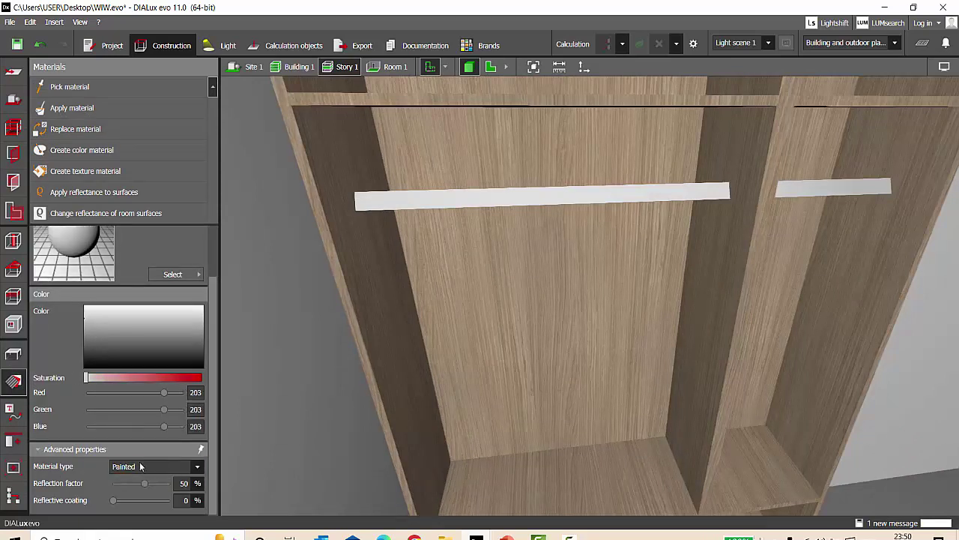
pyautogui.click(138, 466)
pyautogui.click(126, 483)
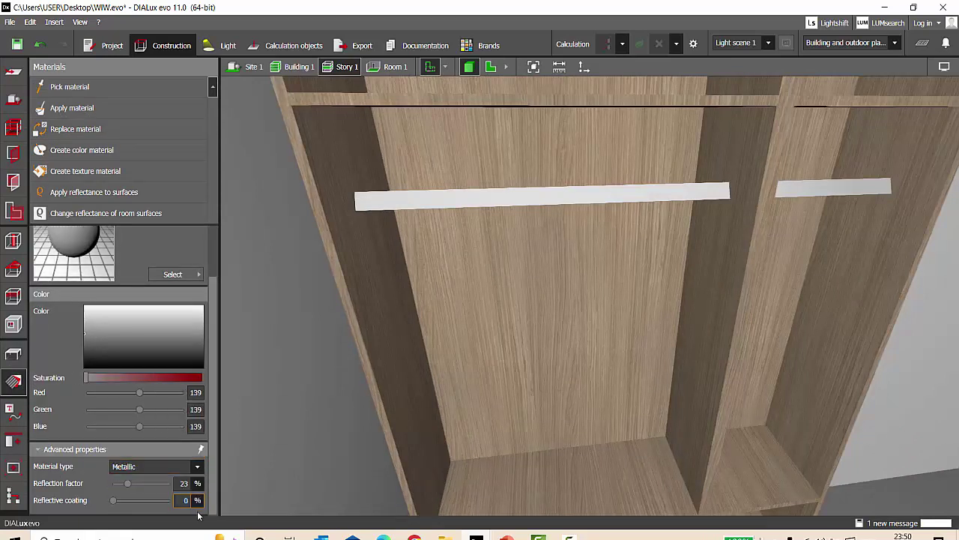
pyautogui.press('Return')
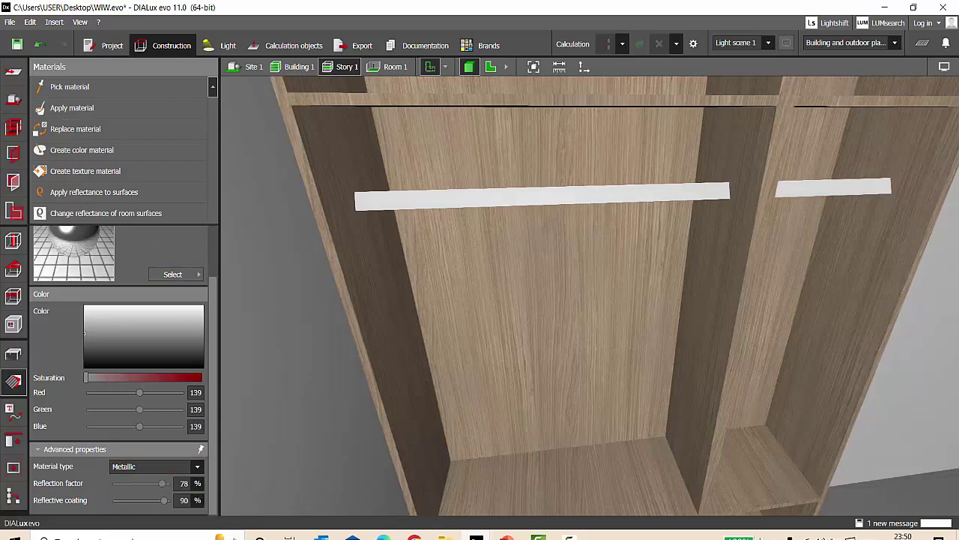
# - Search the object catalog for "SHELF" and choose the 100x30x200 Shelf as the active object
pyautogui.click(13, 352)
pyautogui.scroll(-6, 489, 168)
pyautogui.moveTo(580, 240); pyautogui.dragTo(630, 309, button='right')
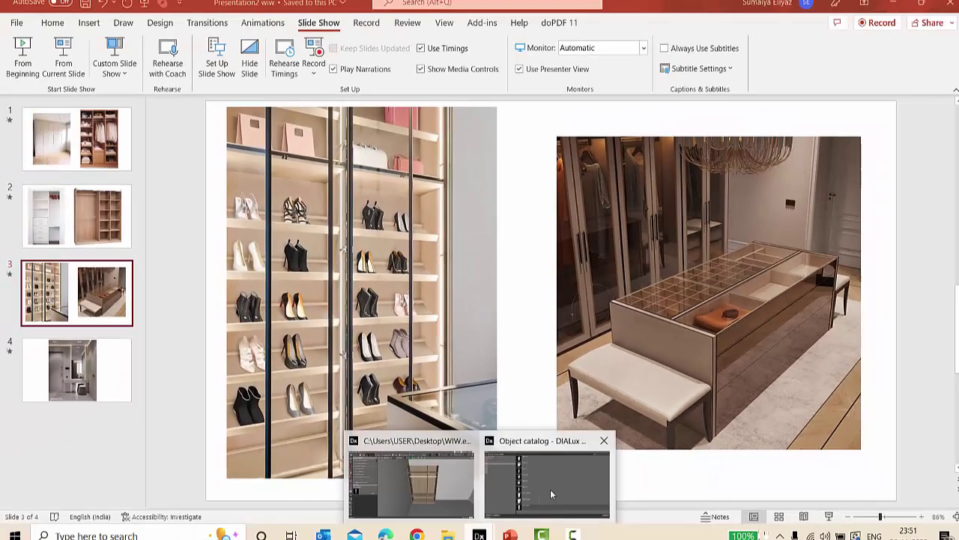
pyautogui.click(550, 489)
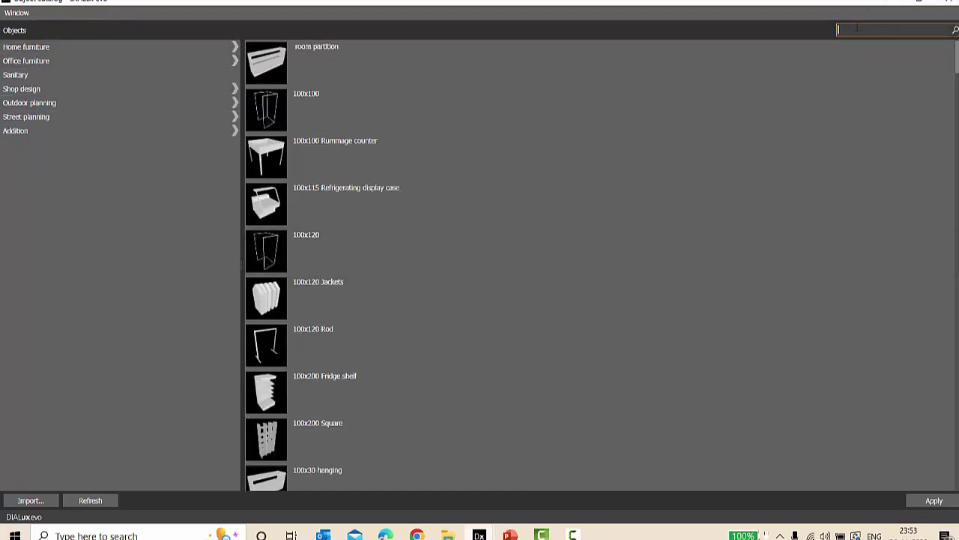
pyautogui.write('SHELF')
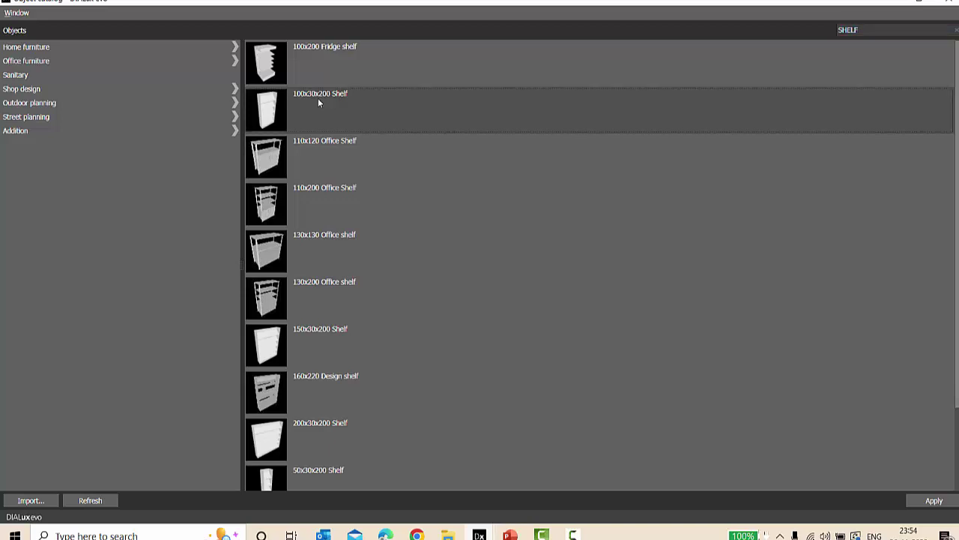
pyautogui.moveTo(479, 534)
pyautogui.click(405, 473)
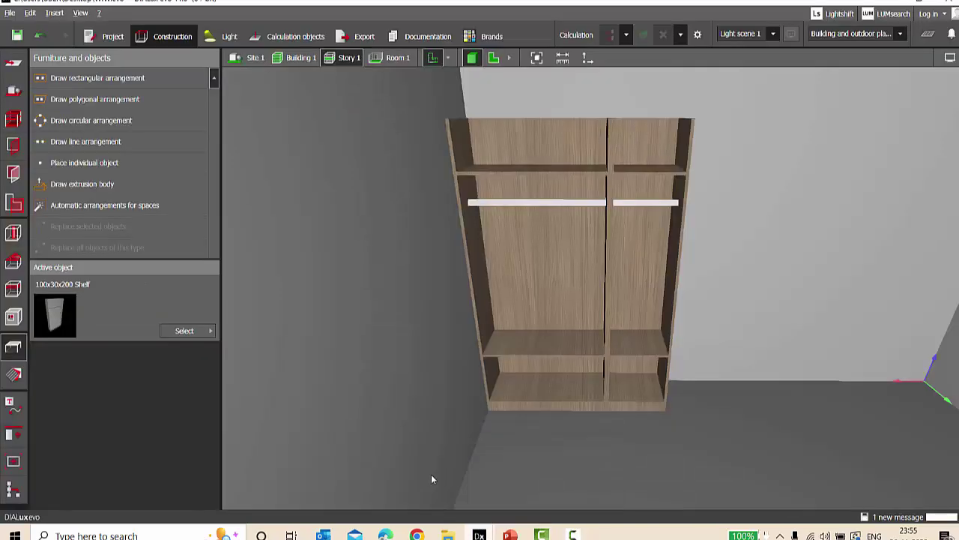
# - Place one 100x30x200 Shelf in the plan view, rotate it 180° and set it against the wall beside the narrow wardrobe unit
pyautogui.click(493, 57)
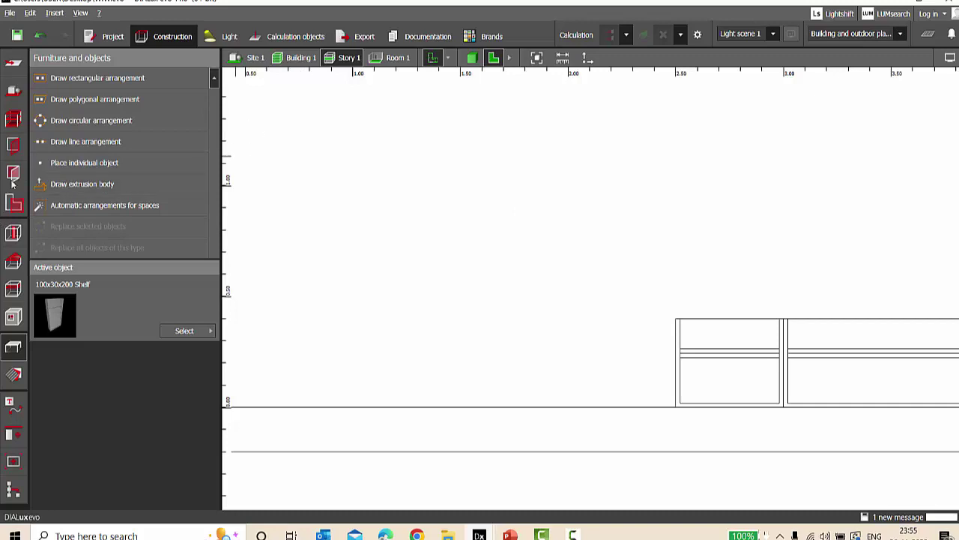
pyautogui.click(84, 162)
pyautogui.click(511, 217)
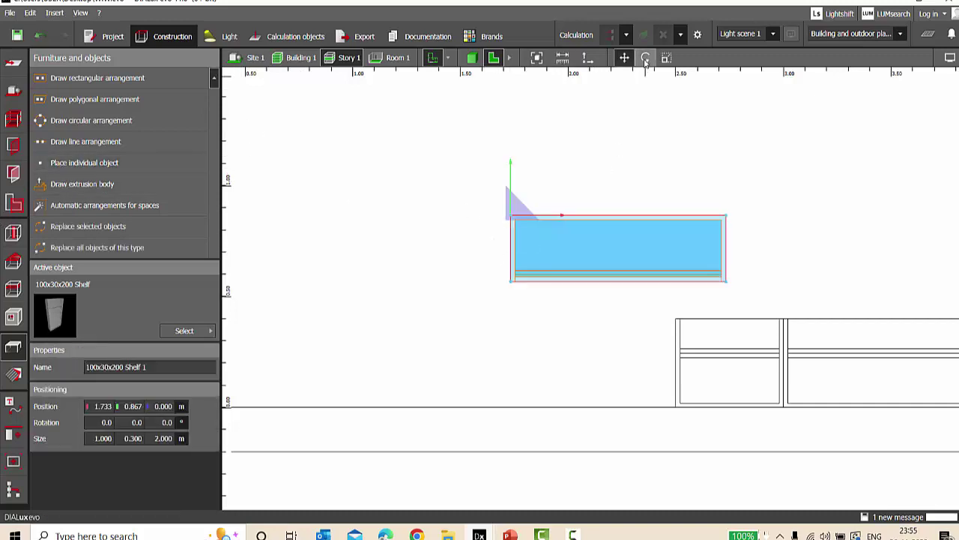
pyautogui.click(645, 59)
pyautogui.moveTo(573, 228); pyautogui.dragTo(383, 215)
pyautogui.click(623, 58)
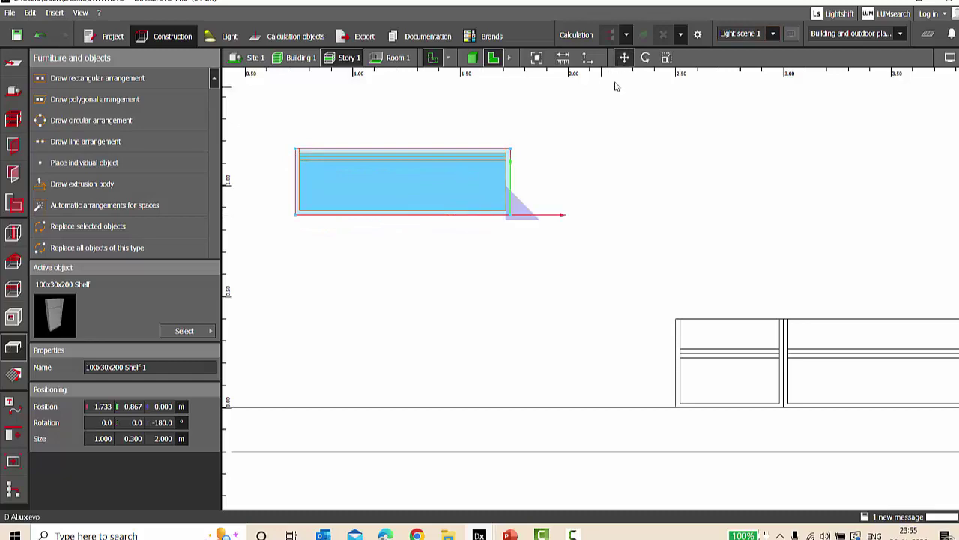
pyautogui.moveTo(523, 216); pyautogui.dragTo(661, 401)
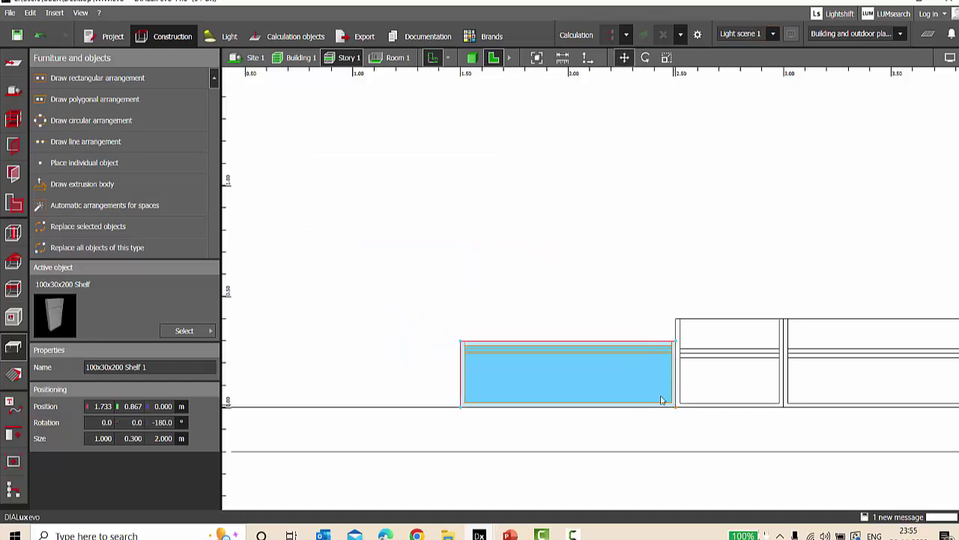
# - In the 3D view, move the 100x30x200 Shelf along the wall to the corner opposite the hanging wardrobes
pyautogui.click(472, 58)
pyautogui.moveTo(523, 180); pyautogui.dragTo(619, 297, button='right')
pyautogui.click(619, 297)
pyautogui.scroll(-3, 646, 124)
pyautogui.scroll(2, 644, 124)
pyautogui.click(624, 57)
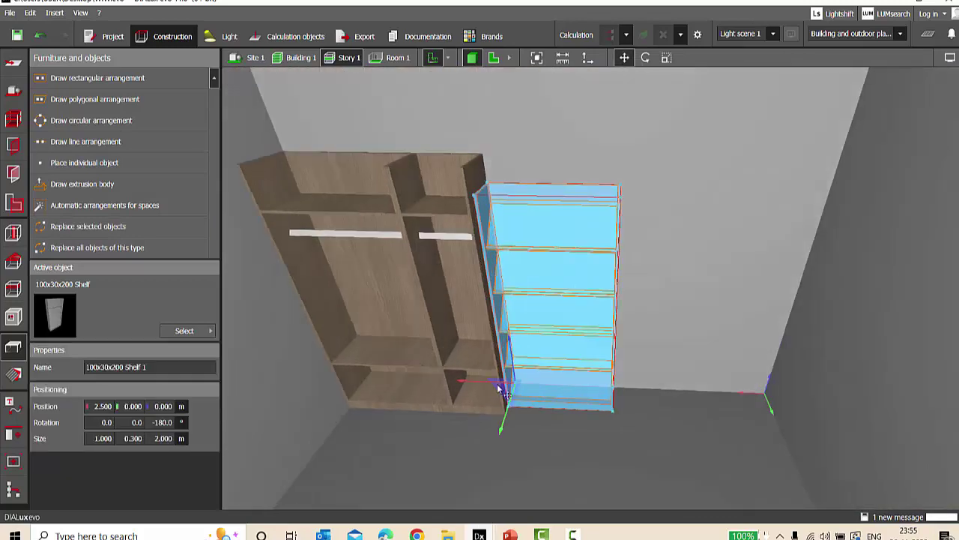
pyautogui.moveTo(469, 389); pyautogui.dragTo(612, 389)
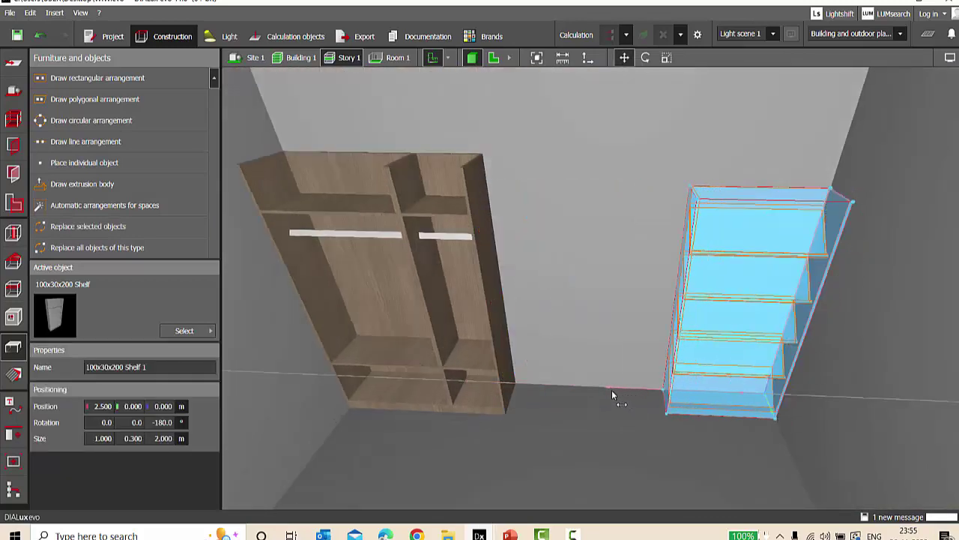
pyautogui.moveTo(611, 390); pyautogui.dragTo(474, 310, button='right')
pyautogui.click(550, 323)
pyautogui.moveTo(550, 322); pyautogui.dragTo(600, 333, button='right')
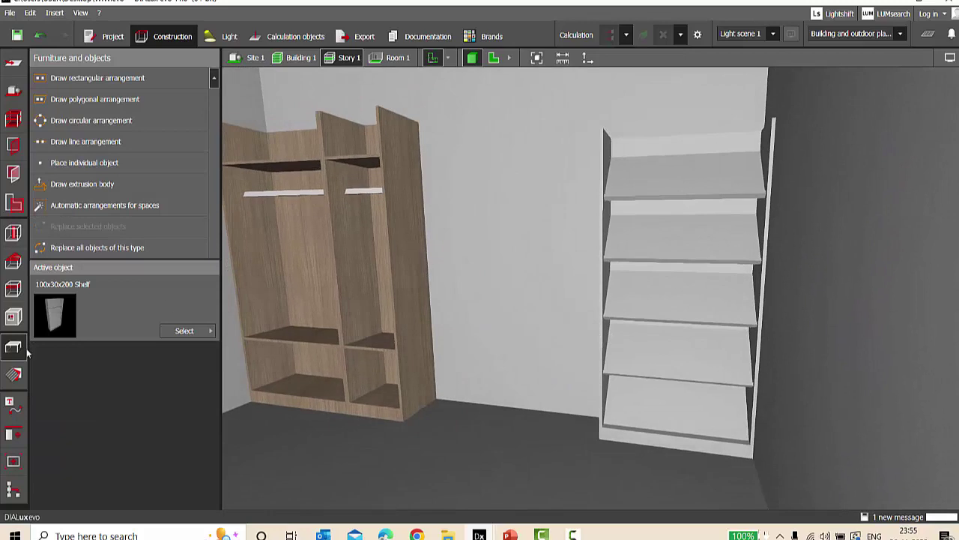
# - Pick the wood texture from the wardrobe and replace the frame material of the 100x30x200 Shelf with it
pyautogui.click(15, 375)
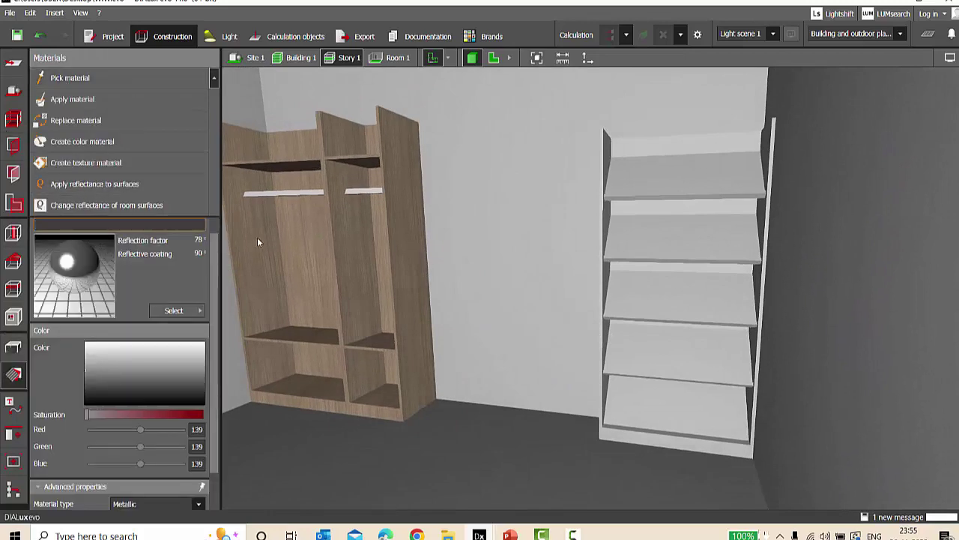
pyautogui.click(80, 87)
pyautogui.click(317, 219)
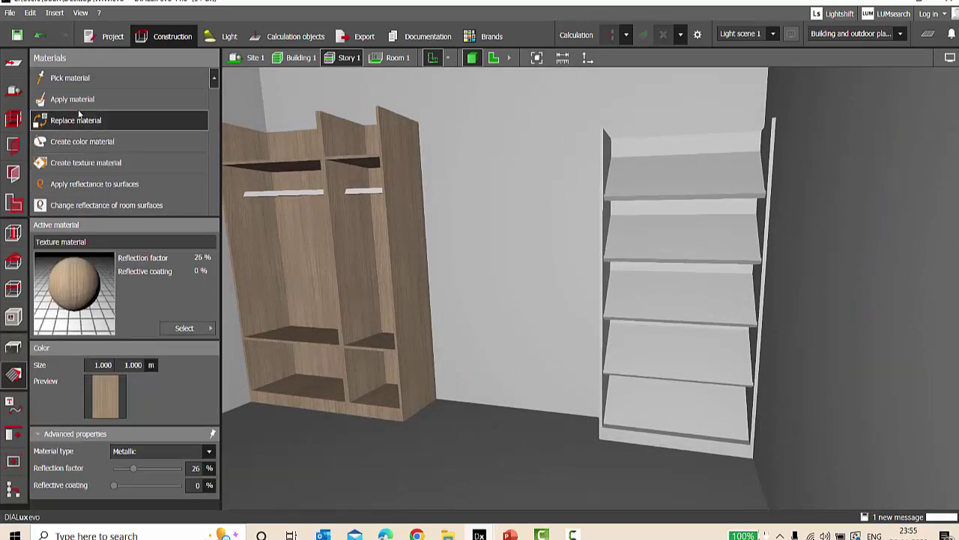
pyautogui.click(78, 113)
pyautogui.scroll(3, 660, 193)
pyautogui.click(654, 188)
pyautogui.scroll(-4, 649, 225)
pyautogui.moveTo(642, 260); pyautogui.dragTo(678, 224, button='right')
pyautogui.moveTo(692, 138); pyautogui.dragTo(626, 149, button='right')
# - Turn the slanted boards' material into a Transparent one with RGB 93, 10% reflection and 5% transmission, and replace the boards' material with it
pyautogui.click(70, 78)
pyautogui.click(728, 164)
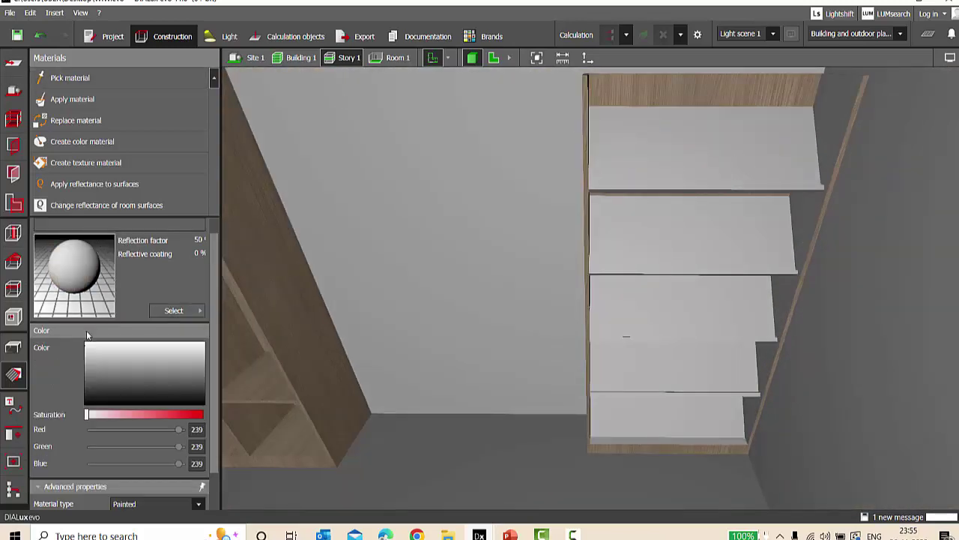
pyautogui.scroll(-2, 97, 375)
pyautogui.moveTo(95, 321)
pyautogui.mouseDown()
pyautogui.moveTo(89, 345)
pyautogui.moveTo(89, 338)
pyautogui.mouseUp()
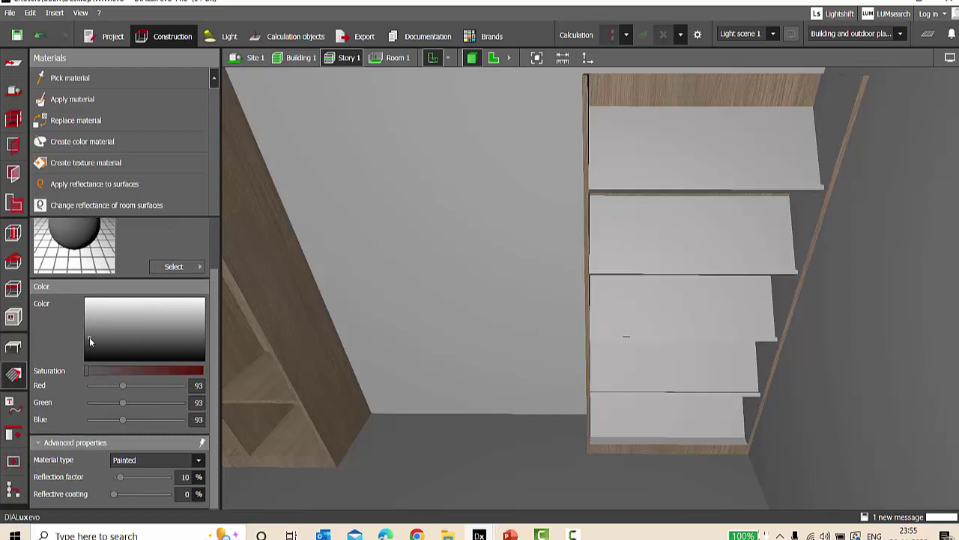
pyautogui.click(131, 460)
pyautogui.click(133, 499)
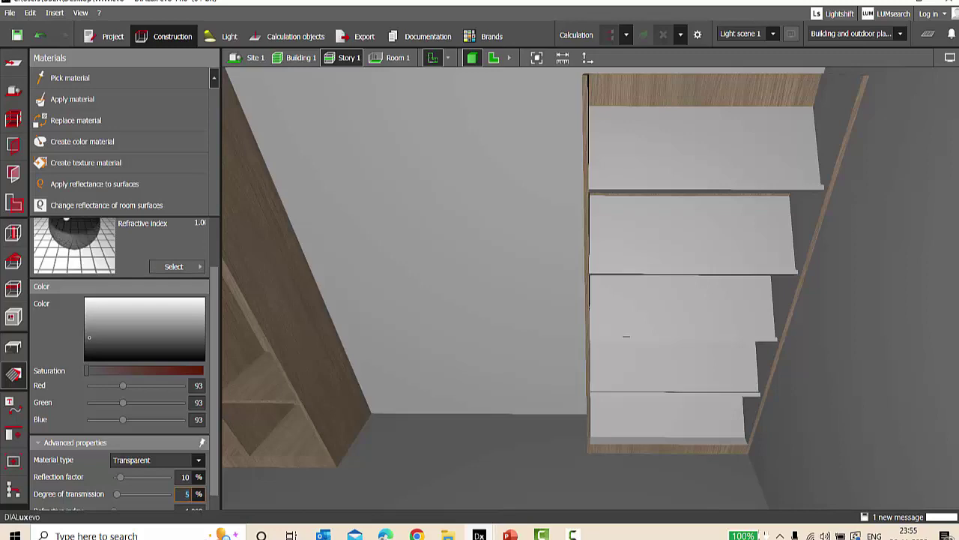
pyautogui.click(98, 122)
pyautogui.click(697, 156)
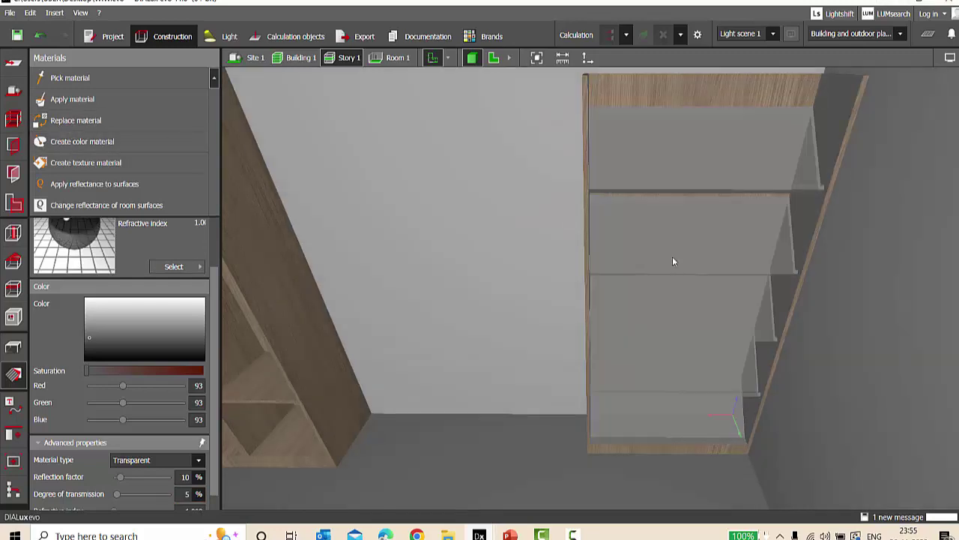
pyautogui.scroll(-5, 672, 267)
pyautogui.scroll(5, 649, 231)
# - Choose the 110x120 Office Shelf from the Office furniture category of the object catalog, with the plan view ready for placement
pyautogui.click(13, 346)
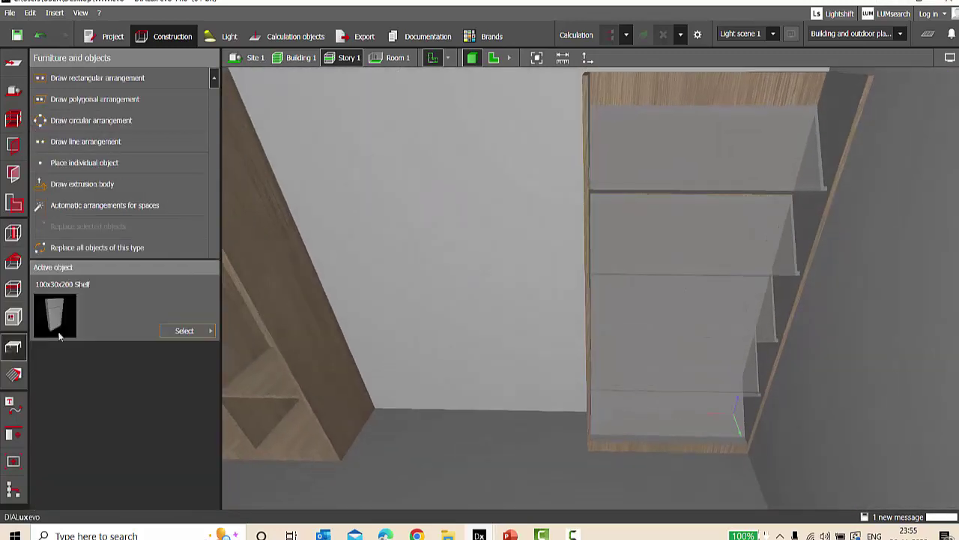
pyautogui.scroll(-3, 427, 199)
pyautogui.moveTo(427, 199); pyautogui.dragTo(587, 215, button='right')
pyautogui.scroll(-2, 532, 175)
pyautogui.moveTo(577, 165); pyautogui.dragTo(787, 320, button='right')
pyautogui.moveTo(801, 370); pyautogui.dragTo(603, 266, button='right')
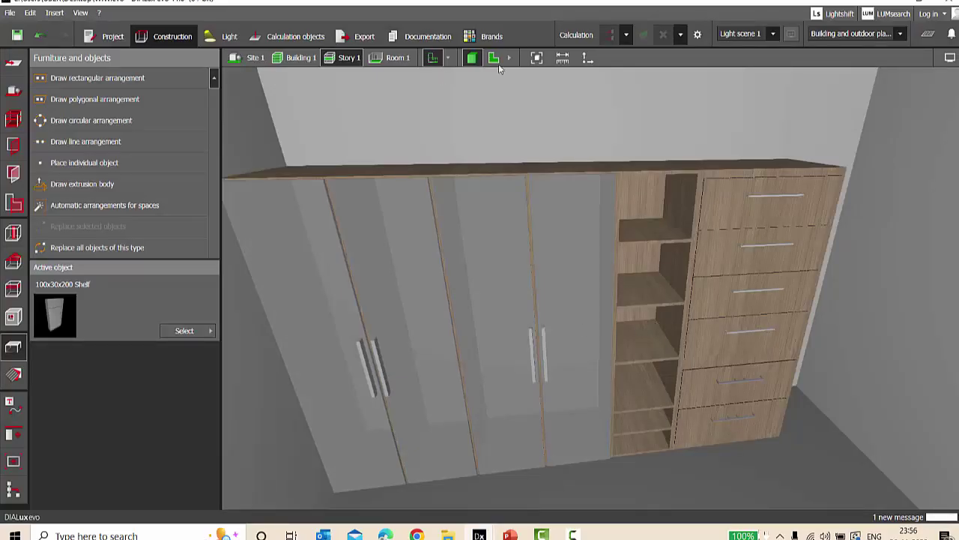
pyautogui.click(496, 60)
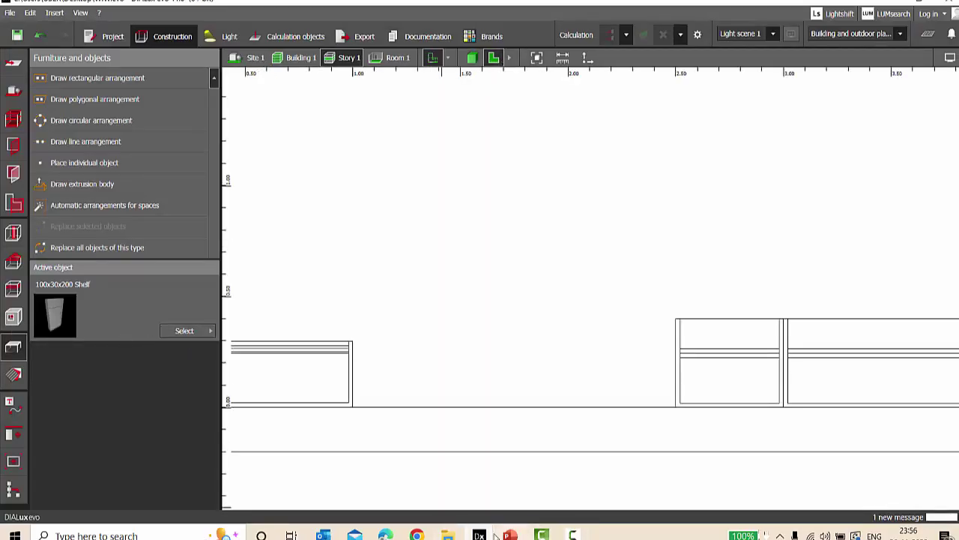
pyautogui.moveTo(494, 535)
pyautogui.click(547, 473)
pyautogui.click(29, 63)
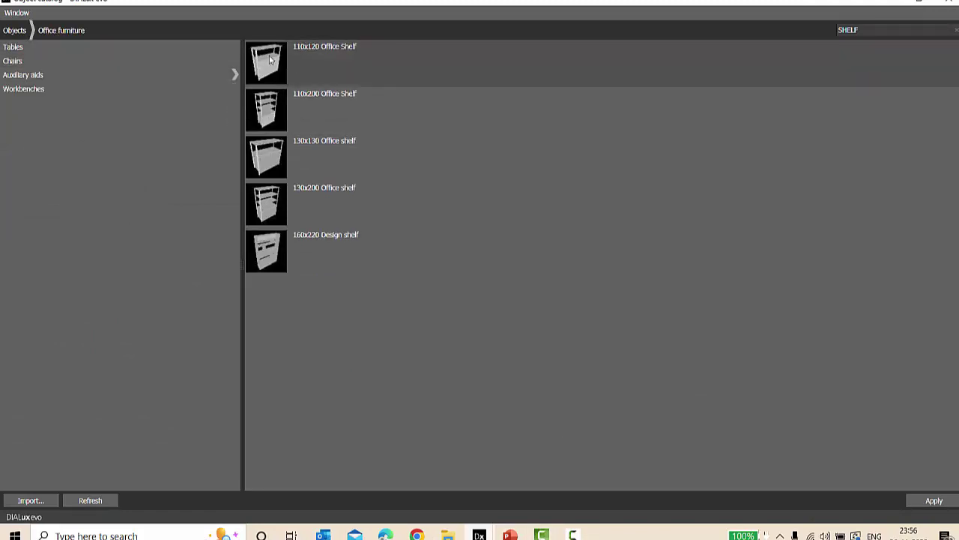
pyautogui.doubleClick(334, 66)
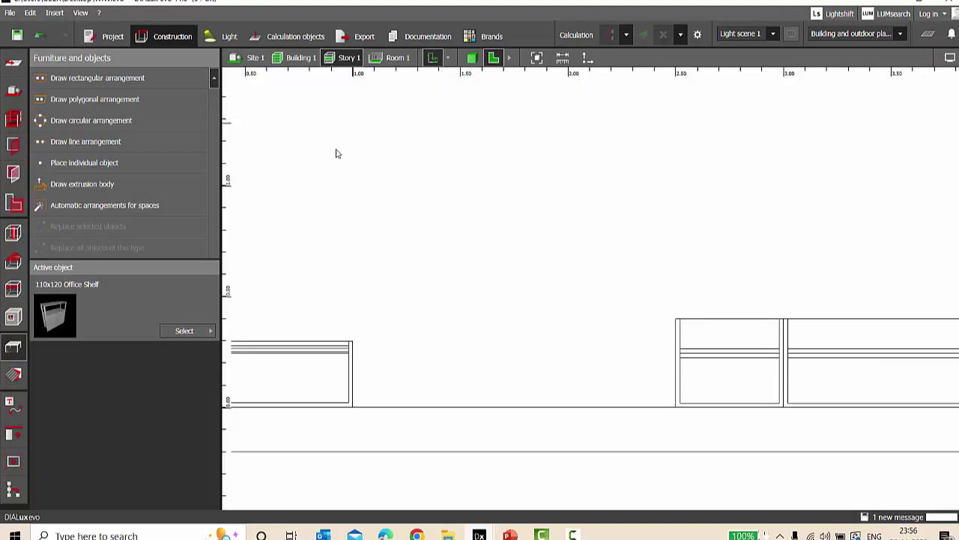
# - Place one 110x120 Office Shelf, move it to the middle of the room and set its height to 0.700 m
pyautogui.click(64, 162)
pyautogui.click(529, 272)
pyautogui.scroll(-4, 528, 279)
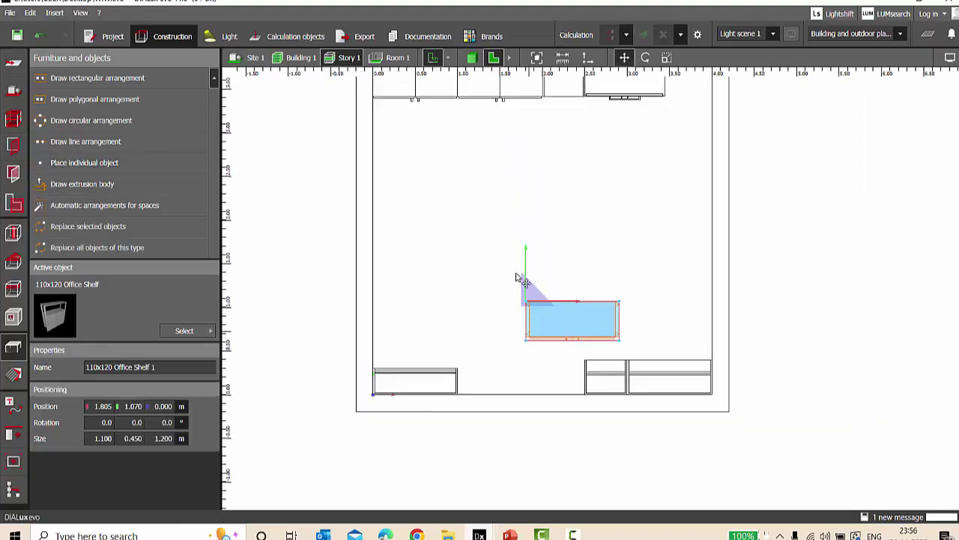
pyautogui.moveTo(529, 306); pyautogui.dragTo(484, 233)
pyautogui.scroll(-2, 513, 217)
pyautogui.scroll(2, 513, 217)
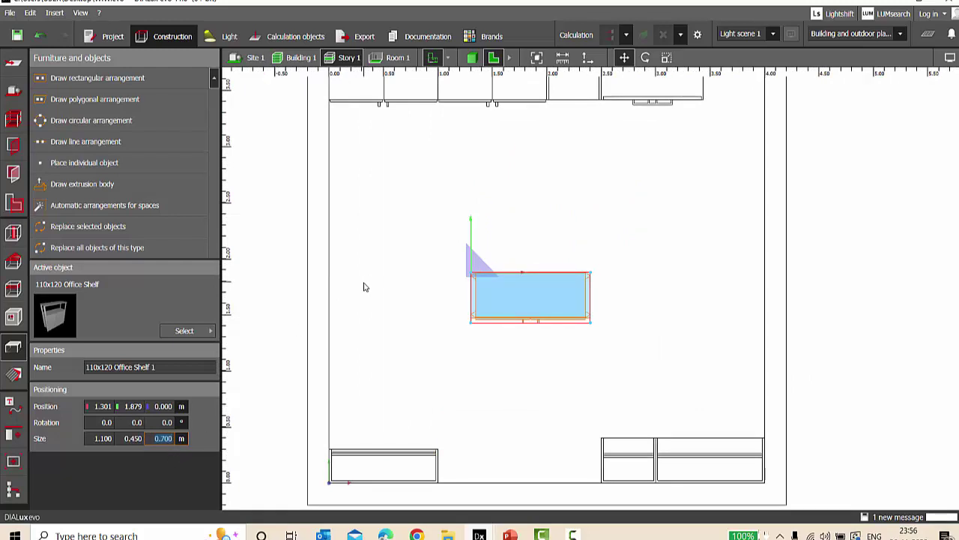
# - Duplicate the 110x120 Office Shelf in place and rotate the copy 180°
pyautogui.scroll(1, 493, 282)
pyautogui.click(485, 300)
pyautogui.click(484, 311)
pyautogui.click(625, 58)
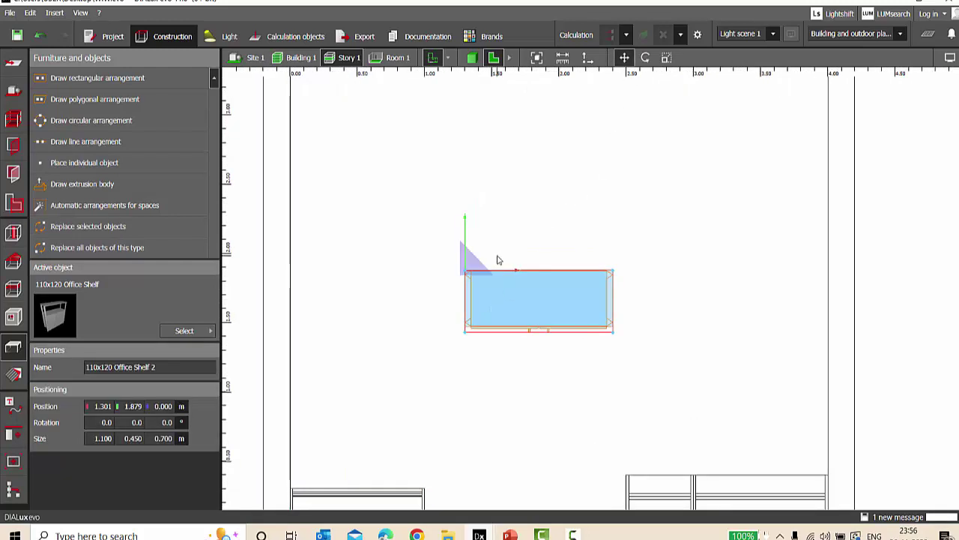
pyautogui.click(645, 58)
pyautogui.scroll(1, 514, 274)
pyautogui.moveTo(514, 274); pyautogui.dragTo(369, 267)
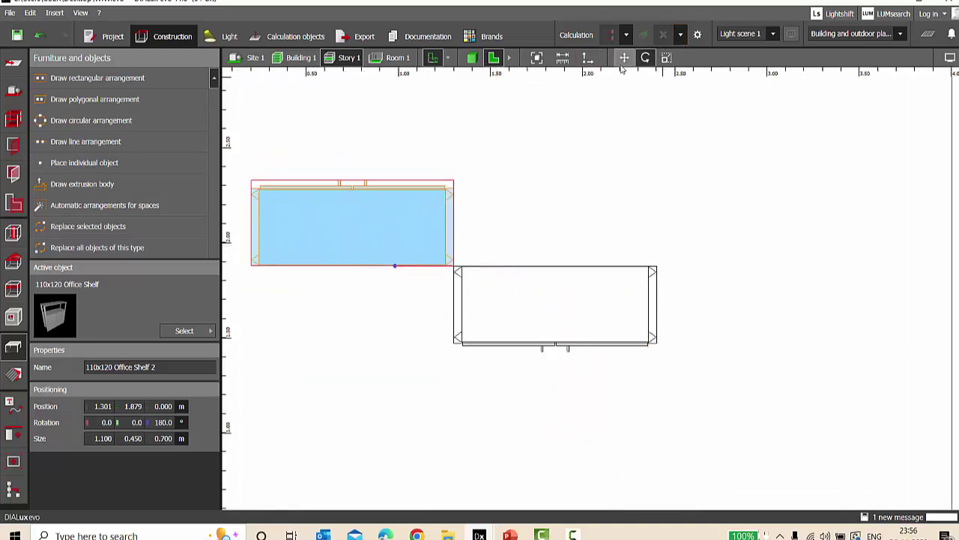
# - Move the rotated office shelf copy back to back with the original so their ends align
pyautogui.scroll(2, 490, 262)
pyautogui.moveTo(449, 272); pyautogui.dragTo(724, 275)
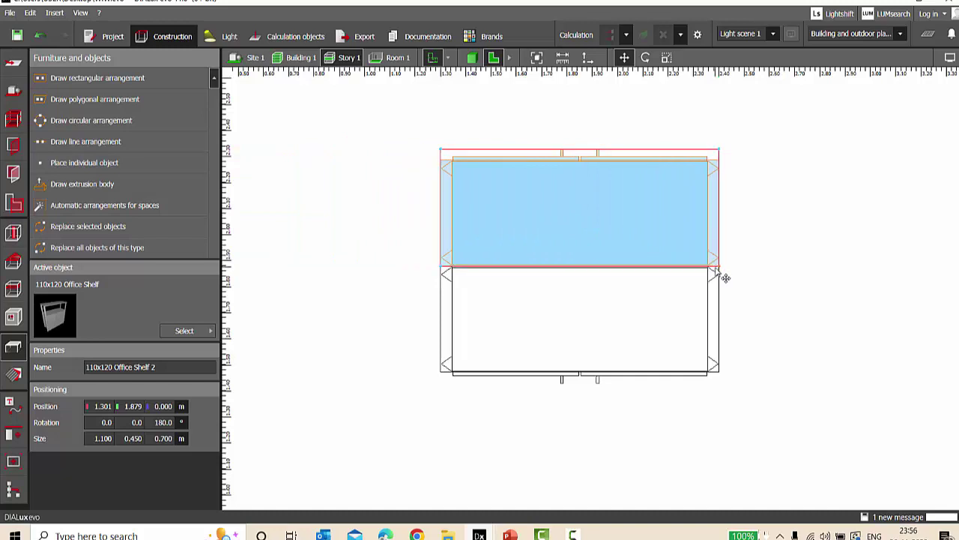
pyautogui.scroll(-1, 417, 290)
pyautogui.scroll(-1, 422, 297)
pyautogui.click(408, 295)
pyautogui.scroll(1, 411, 294)
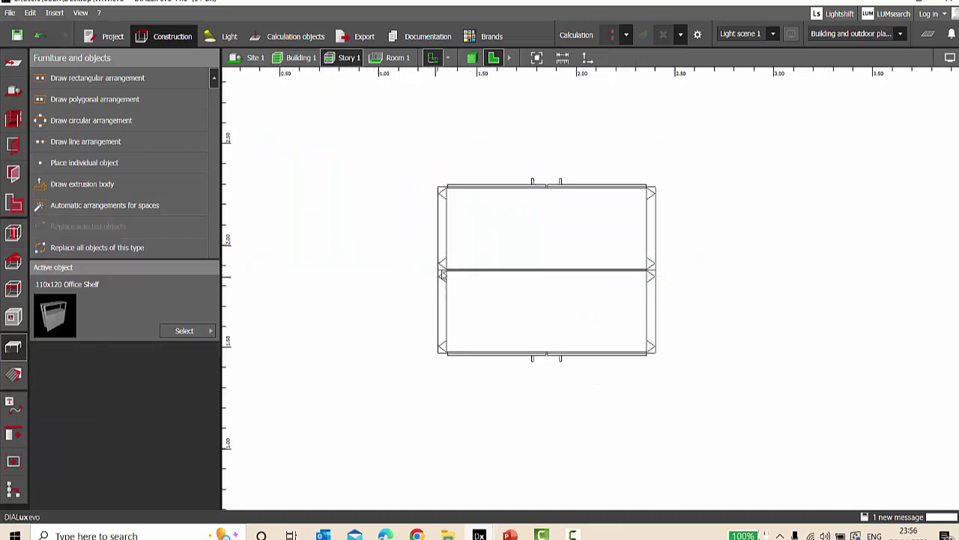
# - View the central island in 3D and pick the wood texture from the open wardrobe shelves
pyautogui.click(474, 58)
pyautogui.moveTo(505, 179); pyautogui.dragTo(629, 273, button='right')
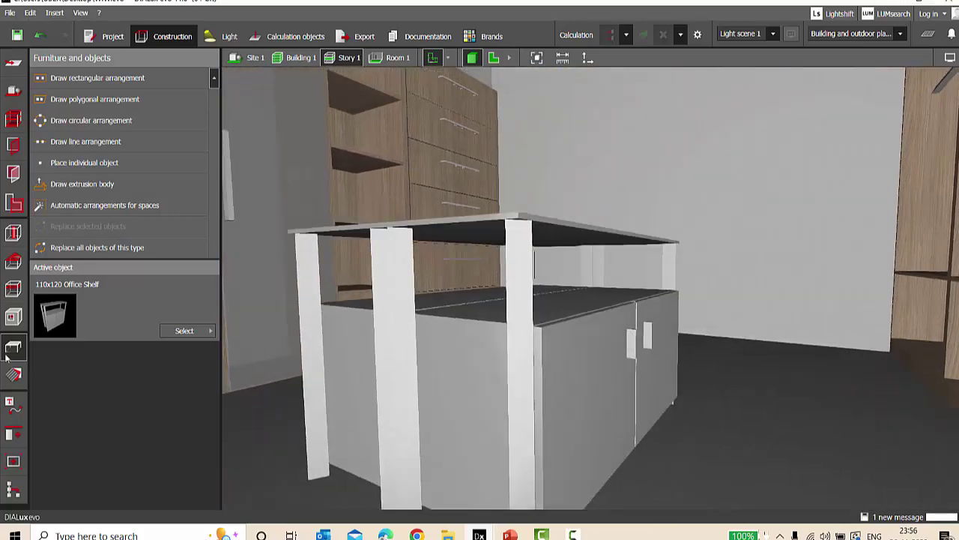
pyautogui.click(13, 375)
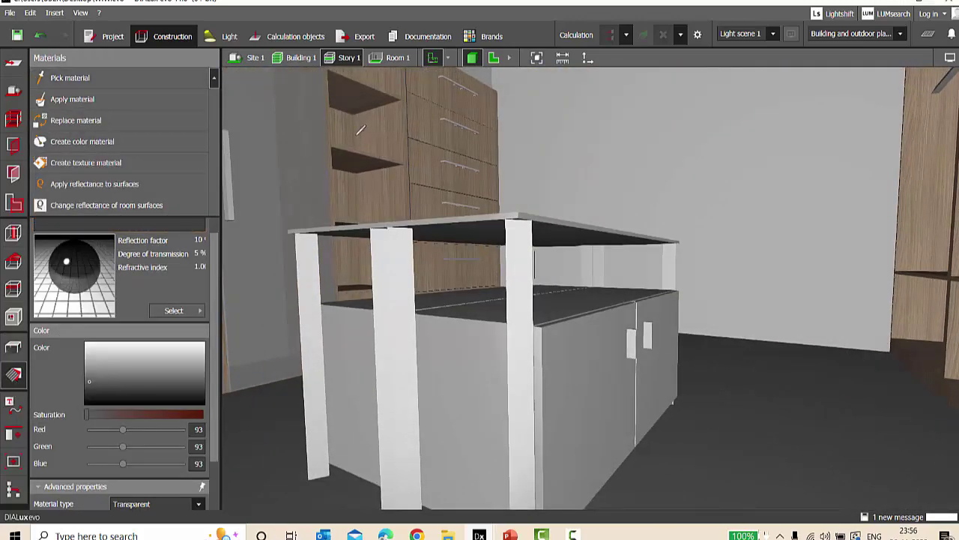
pyautogui.click(341, 155)
pyautogui.click(499, 360)
pyautogui.moveTo(499, 360)
pyautogui.mouseDown(button='right')
pyautogui.moveTo(516, 386)
pyautogui.moveTo(574, 365)
pyautogui.moveTo(515, 367)
pyautogui.moveTo(523, 353)
pyautogui.moveTo(503, 353)
pyautogui.mouseUp(button='right')
pyautogui.hotkey('ctrl', 'z')
# - Replace the material of the island's cabinet fronts with the wood texture
pyautogui.click(75, 120)
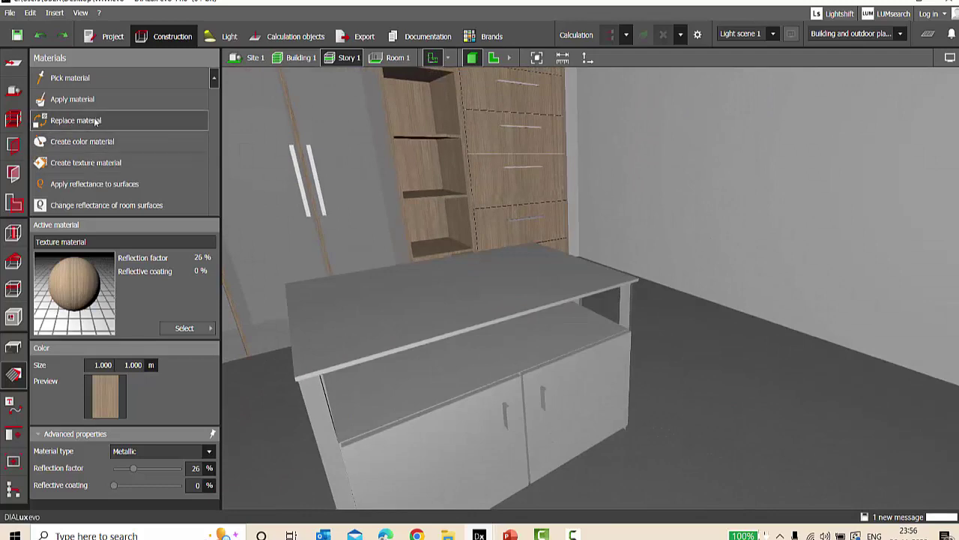
pyautogui.click(465, 448)
pyautogui.moveTo(464, 447); pyautogui.dragTo(566, 366, button='right')
# - Pick the island countertop's material and make it transparent dark grey (RGB 70, 70, 70) with a 5% degree of transmission
pyautogui.click(577, 238)
pyautogui.scroll(-2, 197, 361)
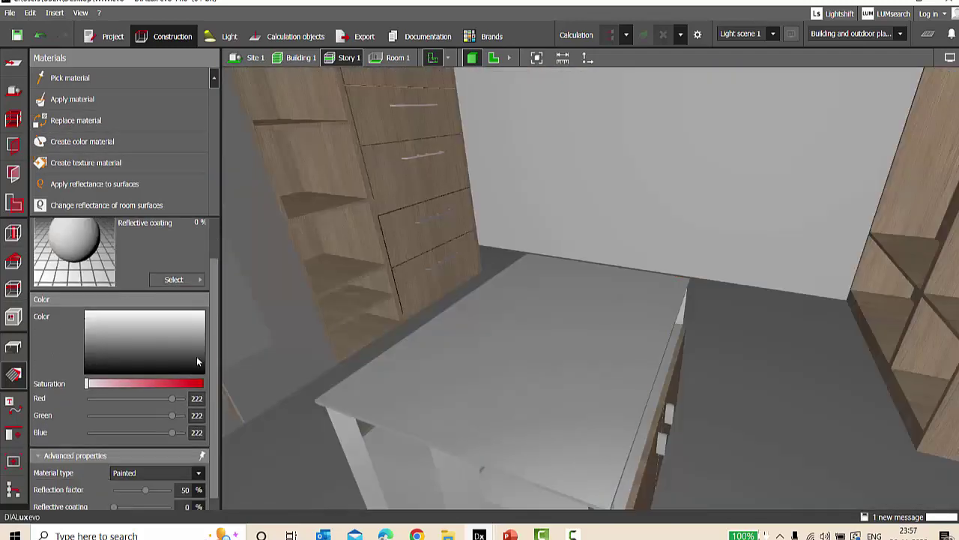
pyautogui.click(146, 460)
pyautogui.click(146, 500)
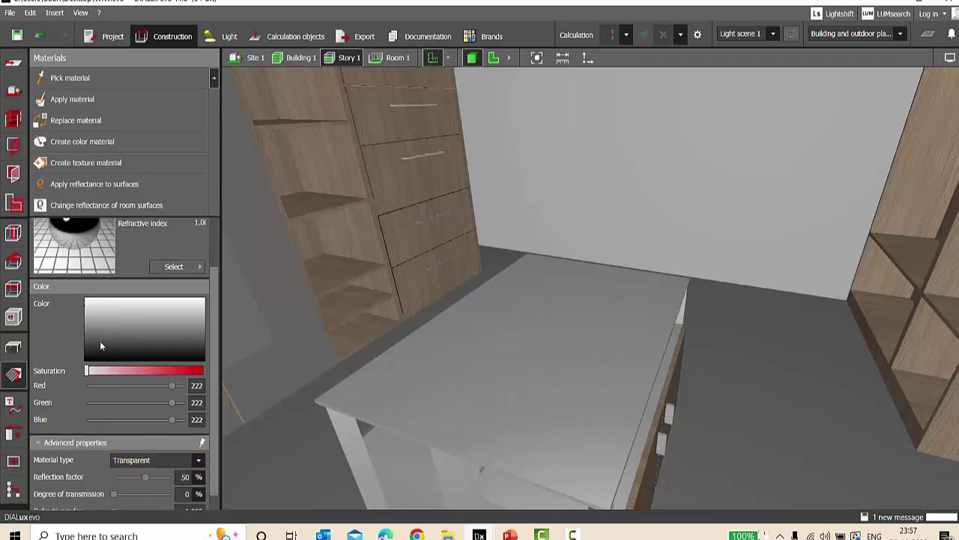
pyautogui.click(94, 334)
pyautogui.click(94, 344)
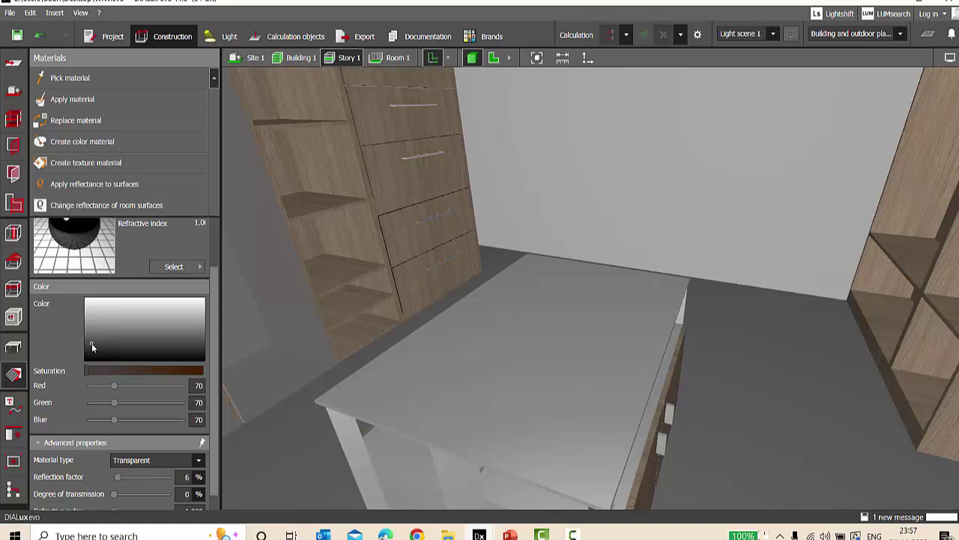
pyautogui.scroll(-1, 157, 338)
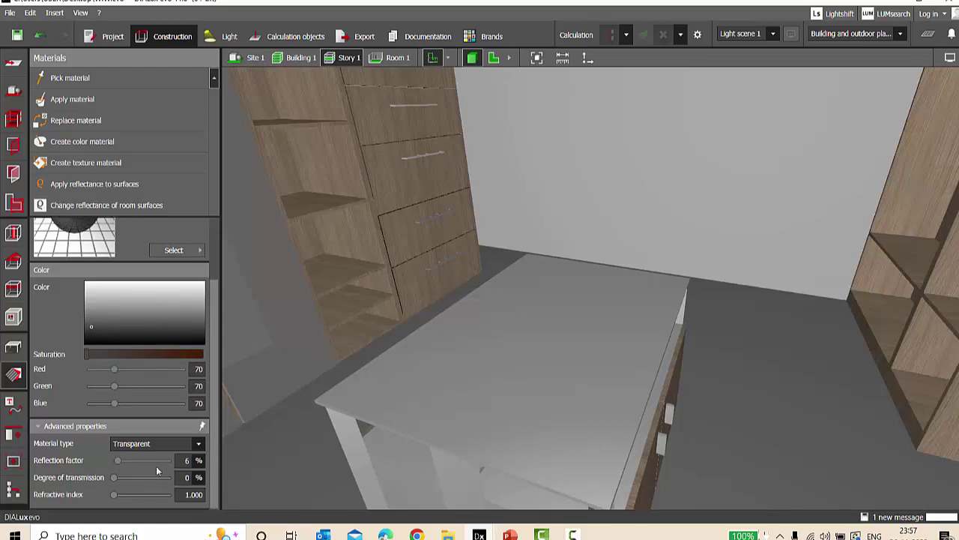
pyautogui.write('5')
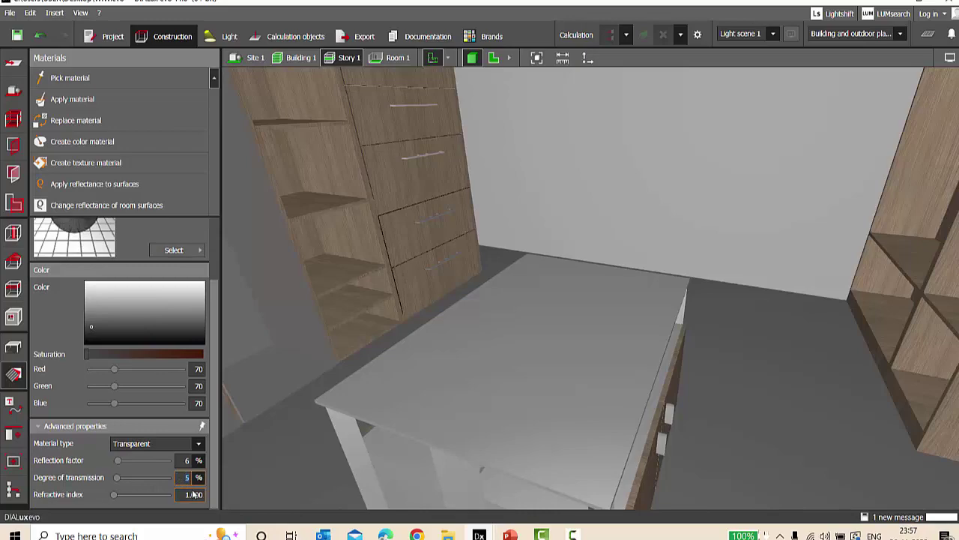
# - Replace the island countertop's material with the dark transparent glass
pyautogui.click(81, 128)
pyautogui.click(531, 347)
pyautogui.moveTo(535, 352); pyautogui.dragTo(563, 307, button='right')
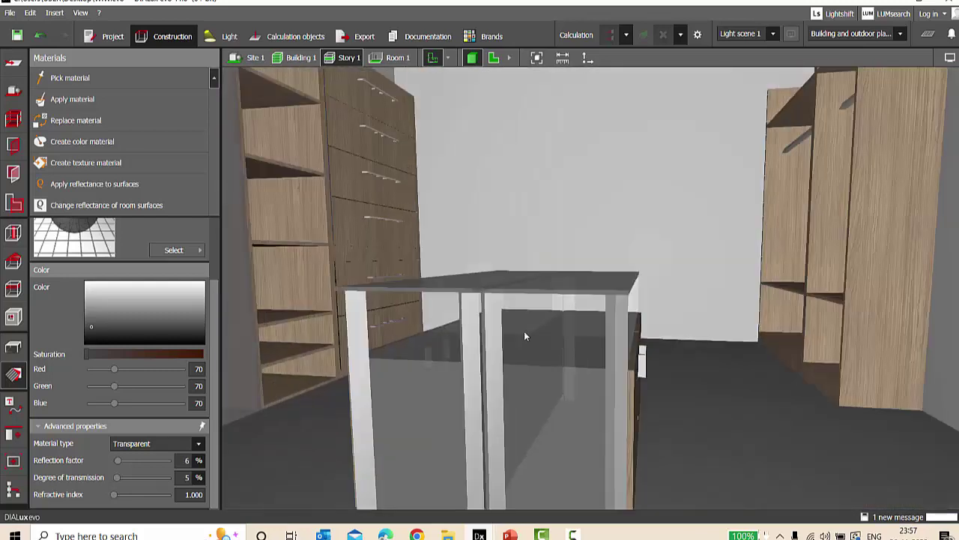
# - Make the island leg material metallic grey with a 50% reflective coating and replace the legs' material with it
pyautogui.click(494, 329)
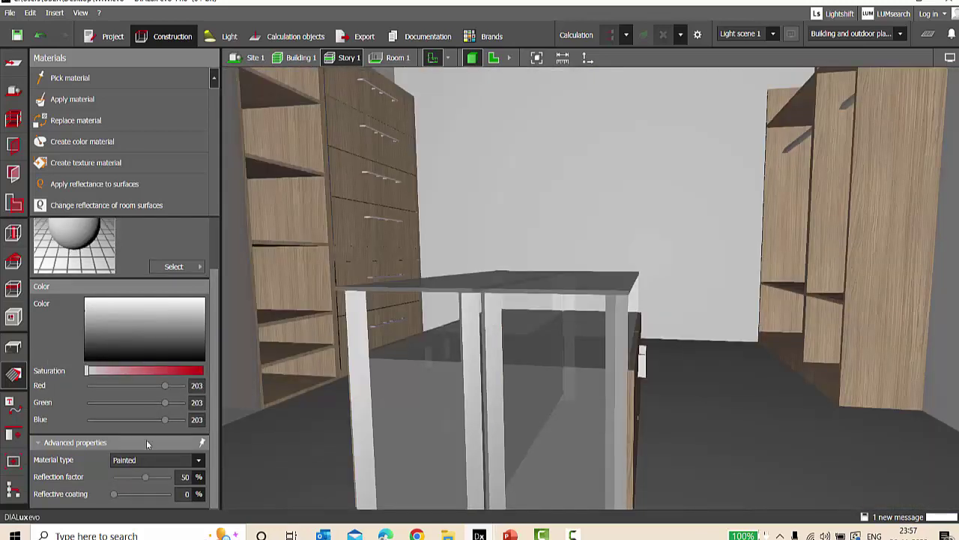
pyautogui.click(150, 460)
pyautogui.click(137, 474)
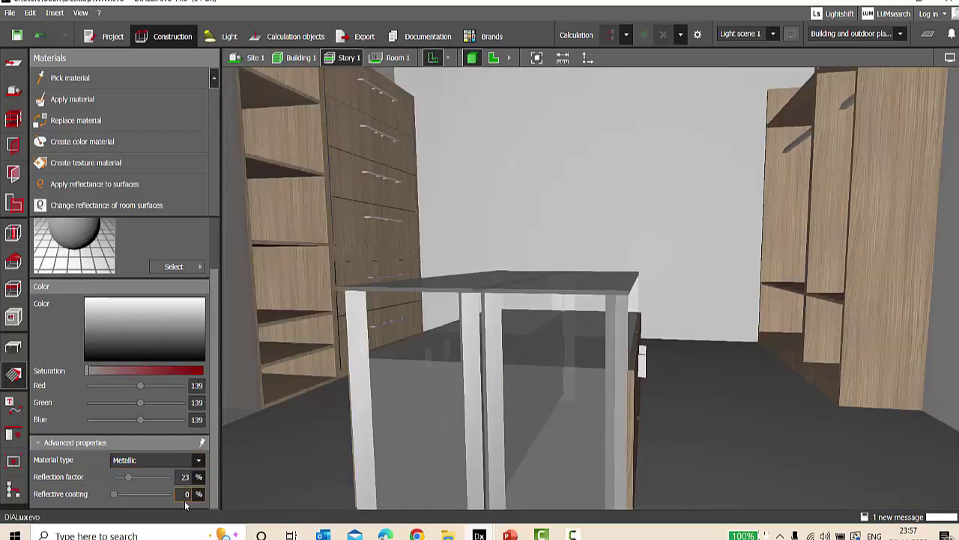
pyautogui.write('50')
pyautogui.press('Return')
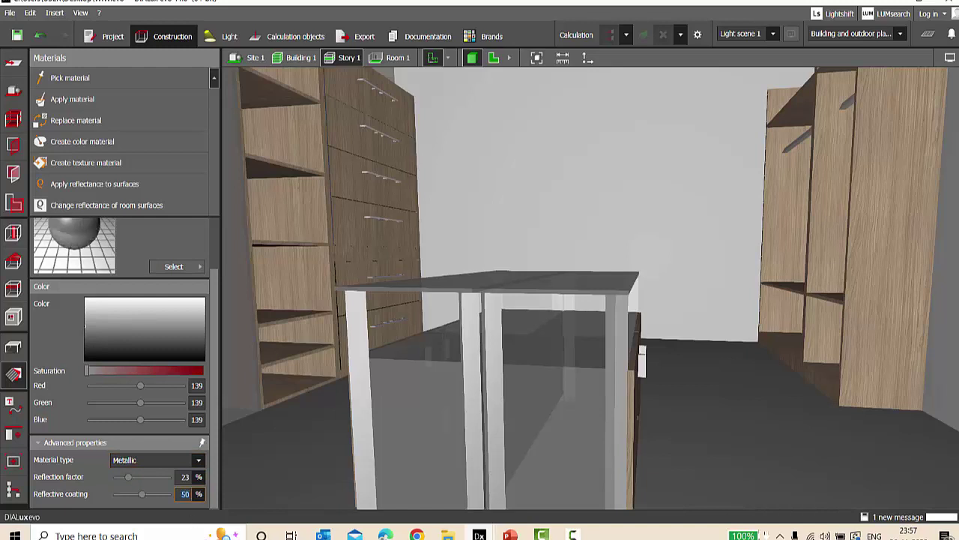
pyautogui.click(366, 353)
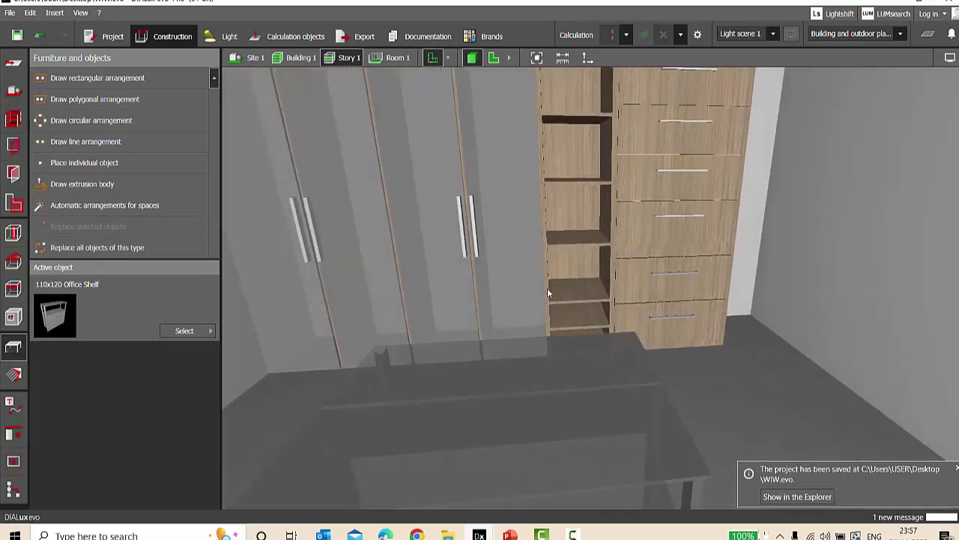
# - Pick the material of the wardrobe's glass doors and examine its transparency settings
pyautogui.moveTo(547, 287); pyautogui.dragTo(593, 274, button='right')
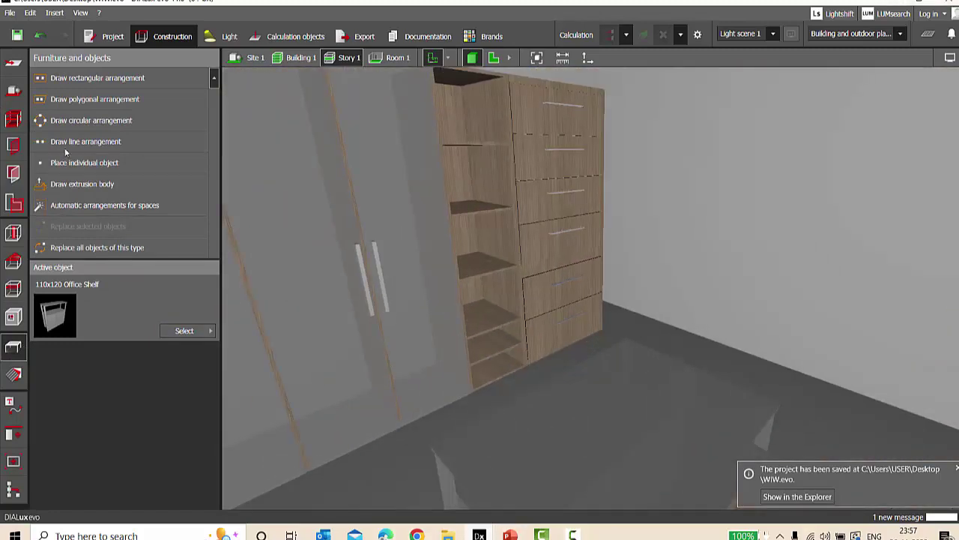
pyautogui.moveTo(345, 221); pyautogui.dragTo(410, 207, button='right')
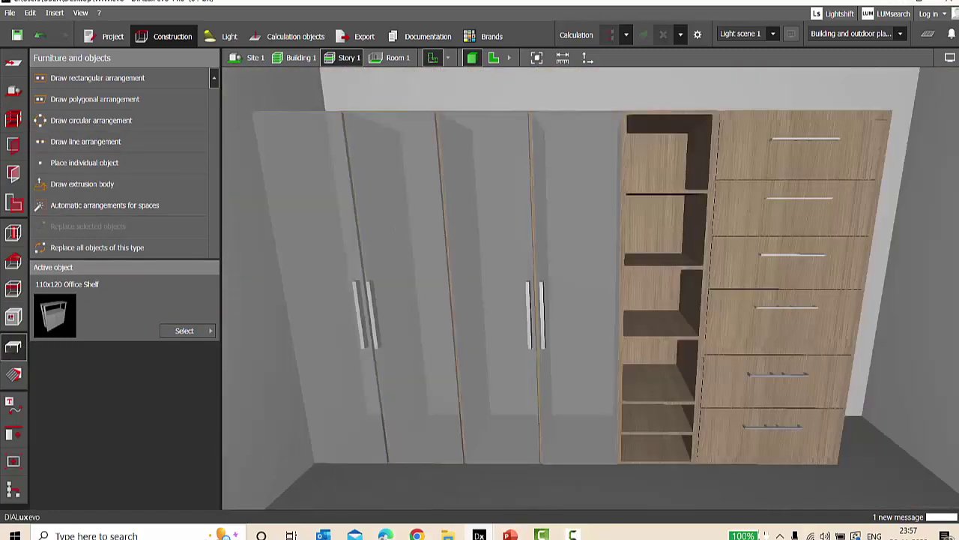
pyautogui.click(13, 375)
pyautogui.click(70, 78)
pyautogui.click(400, 156)
pyautogui.scroll(-2, 59, 464)
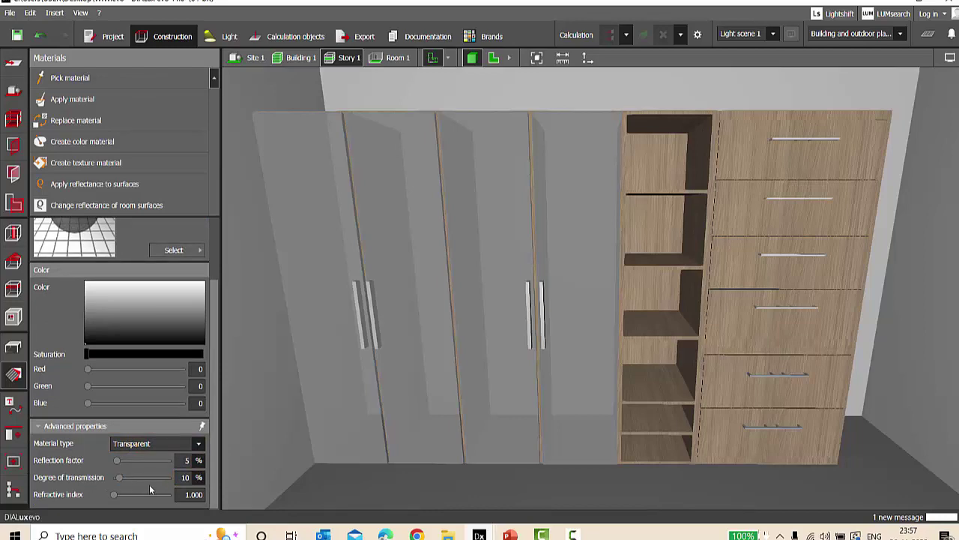
# - Pick the material of the island's leg and examine its metallic and reflective coating settings
pyautogui.click(13, 350)
pyautogui.scroll(-3, 519, 201)
pyautogui.moveTo(488, 291); pyautogui.dragTo(602, 281, button='right')
pyautogui.scroll(2, 602, 281)
pyautogui.scroll(-2, 602, 281)
pyautogui.scroll(3, 548, 459)
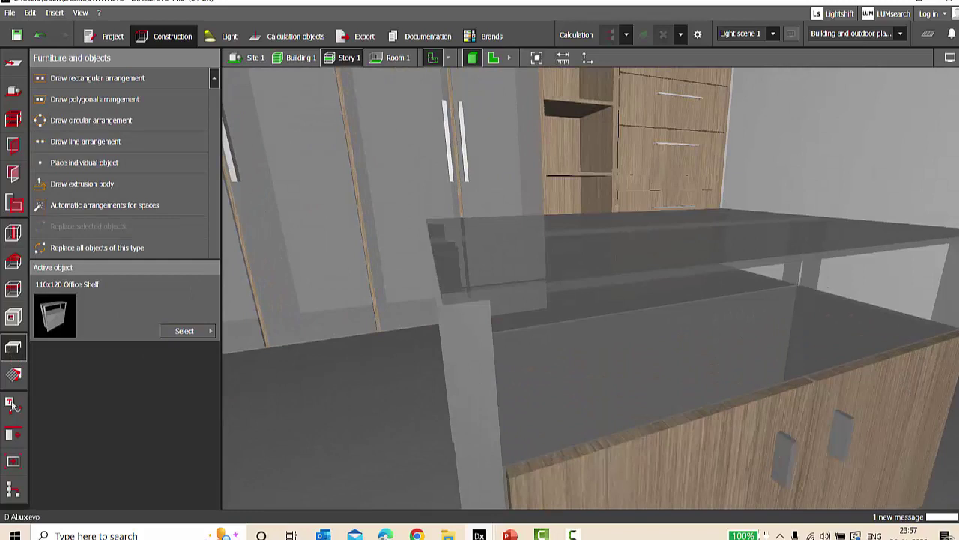
pyautogui.click(13, 373)
pyautogui.click(70, 78)
pyautogui.click(460, 360)
pyautogui.scroll(-1, 102, 371)
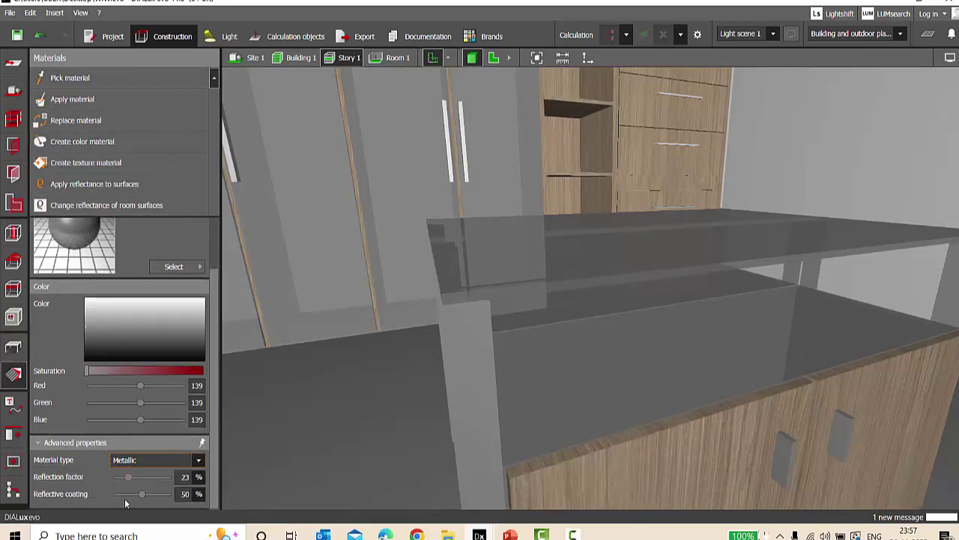
# - Look over the empty wall, switch to PowerPoint to examine the mirror reference on slide 4, and return to DIALux evo
pyautogui.click(13, 350)
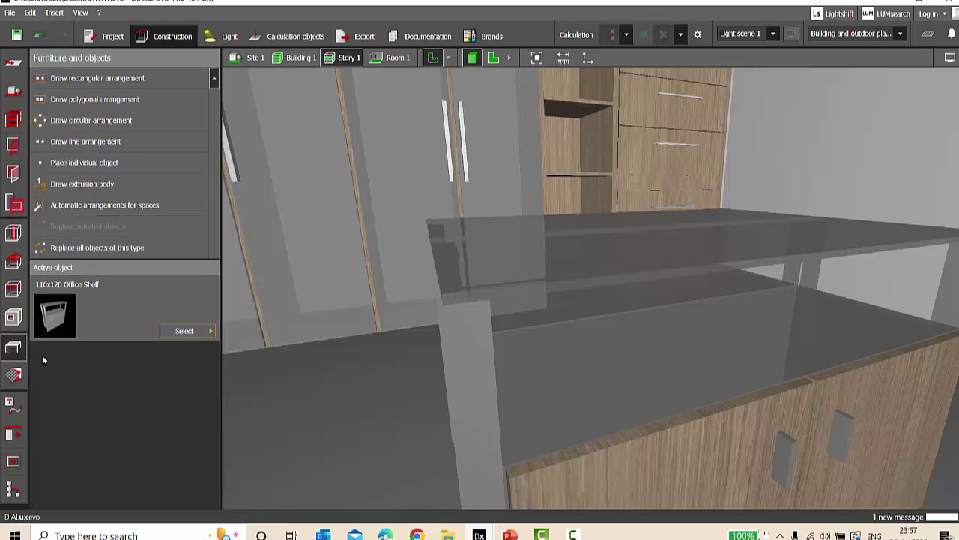
pyautogui.scroll(-4, 481, 288)
pyautogui.moveTo(483, 289); pyautogui.dragTo(497, 337, button='right')
pyautogui.scroll(-3, 498, 338)
pyautogui.scroll(2, 519, 297)
pyautogui.moveTo(520, 293); pyautogui.dragTo(489, 84, button='right')
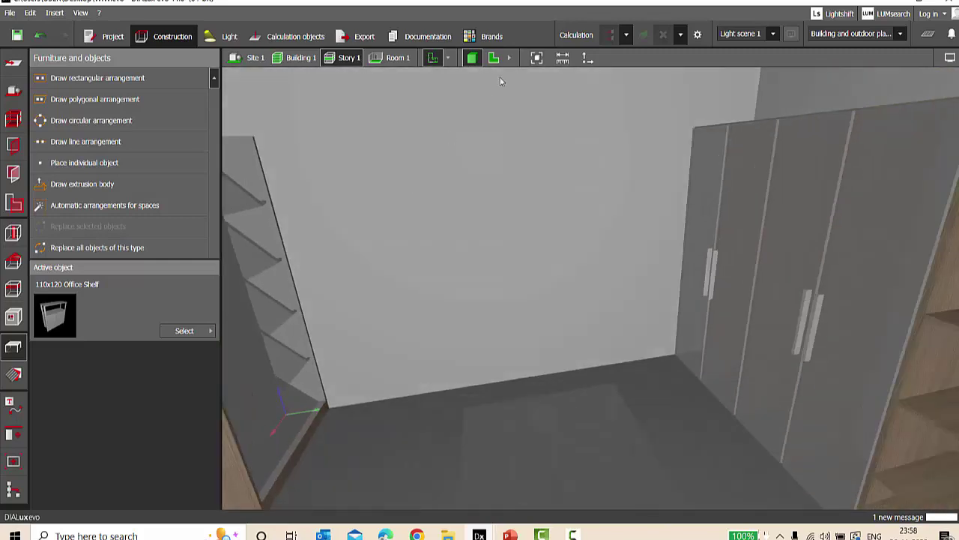
pyautogui.click(509, 535)
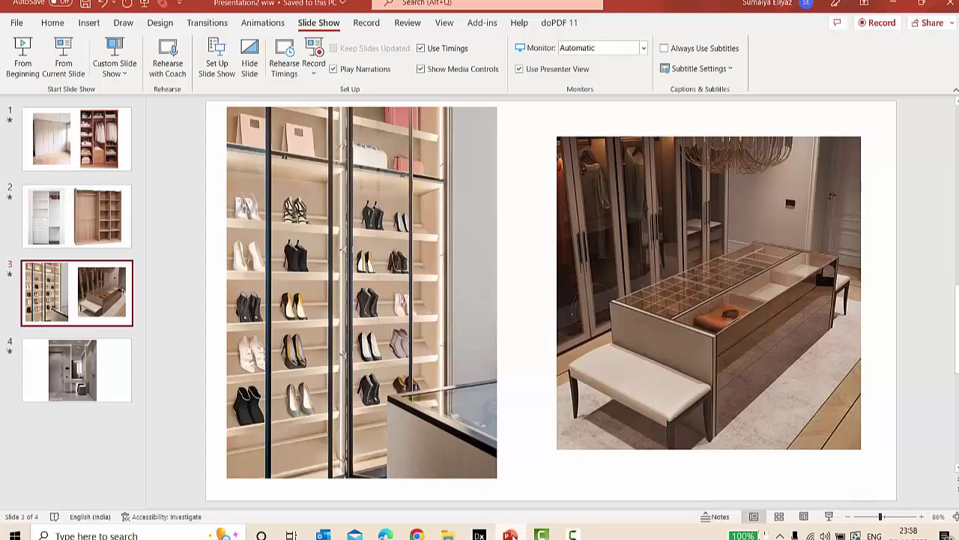
pyautogui.click(39, 347)
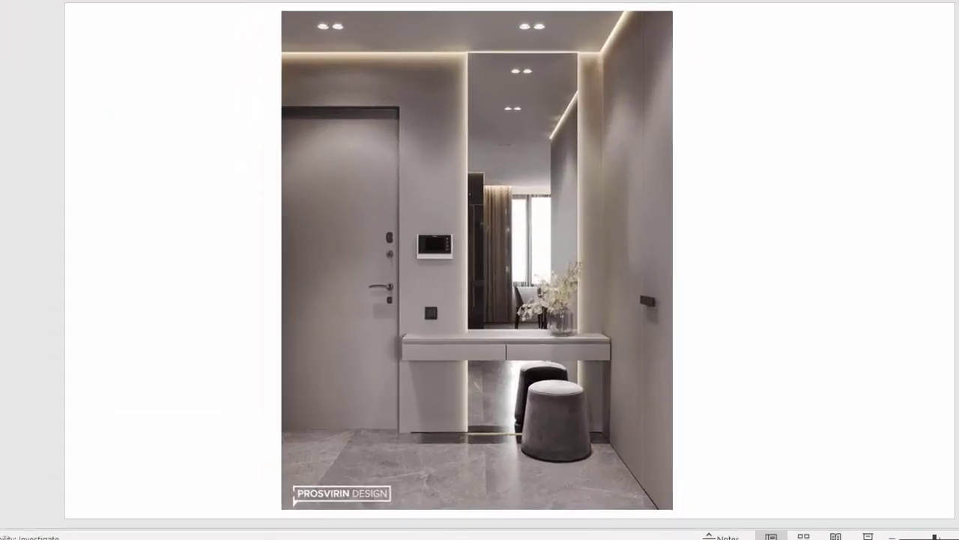
pyautogui.hotkey('alt', 'Tab')
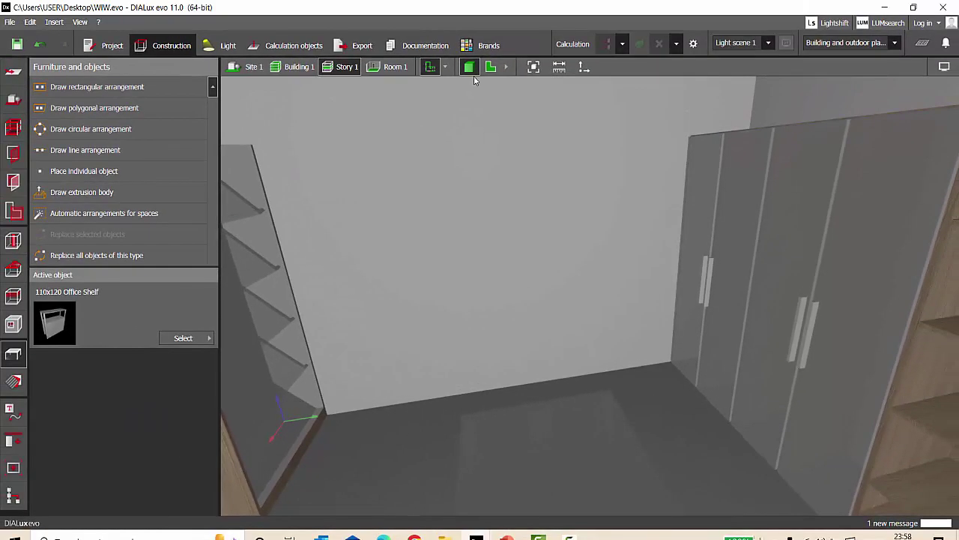
# - Place a 1 m cube in plan view between the island and the x = 4 m wall
pyautogui.click(491, 67)
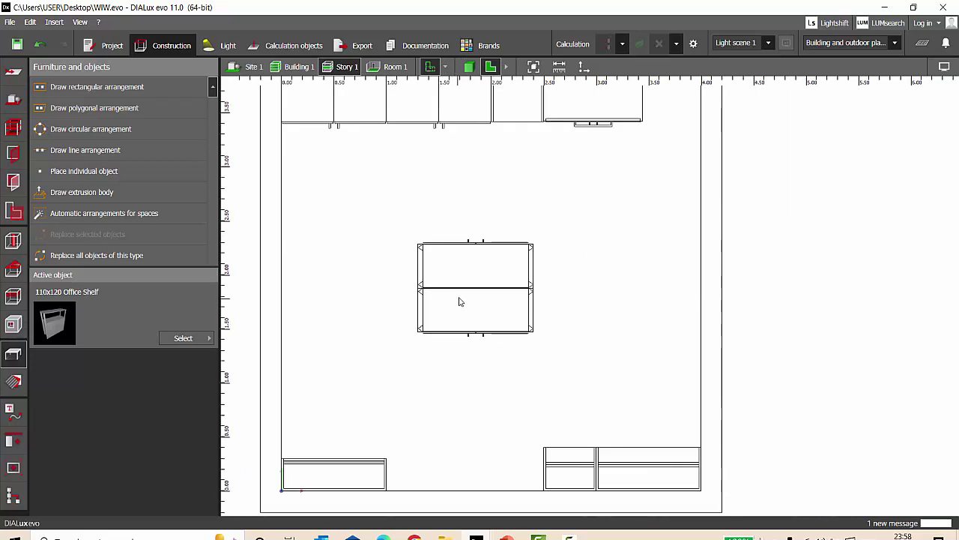
pyautogui.click(204, 338)
pyautogui.click(252, 167)
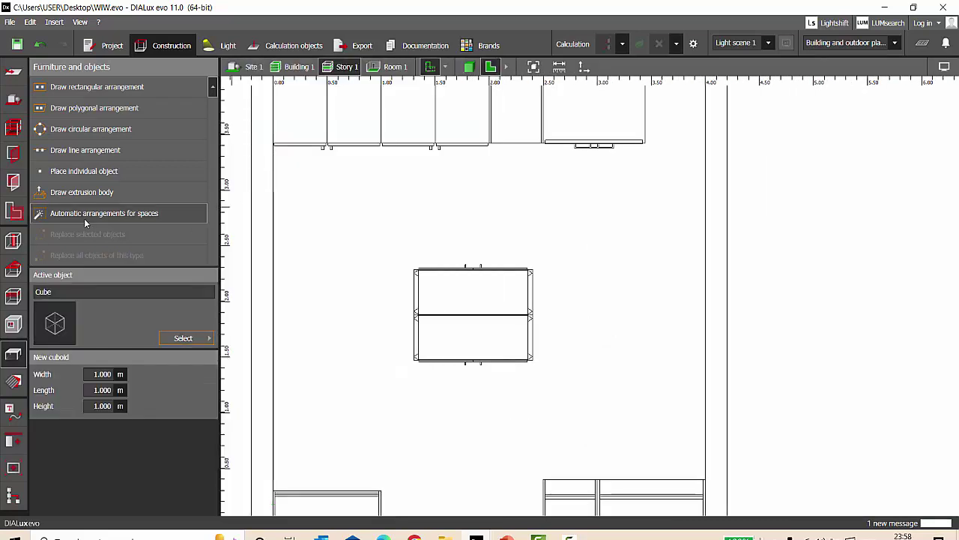
pyautogui.click(84, 171)
pyautogui.click(600, 310)
pyautogui.scroll(2, 615, 330)
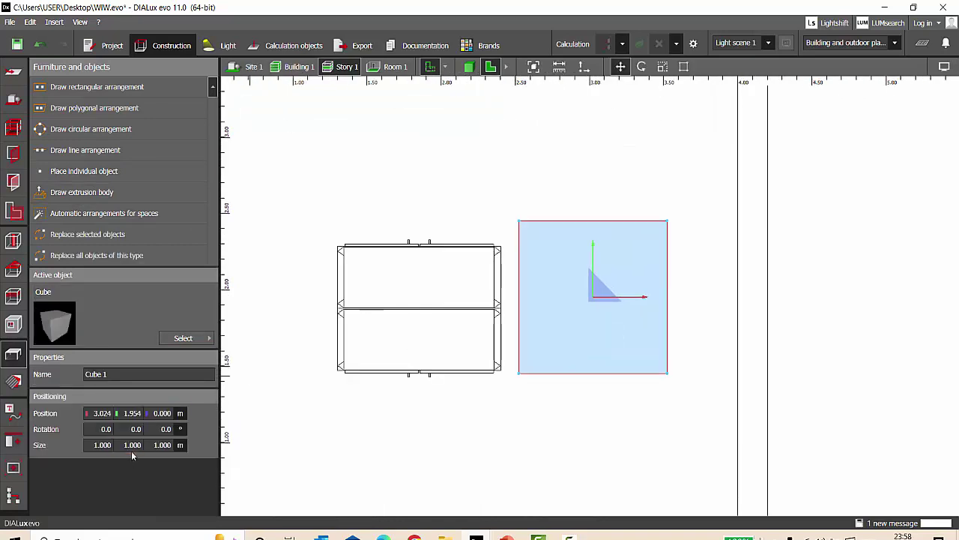
# - Reduce the cube's X size to 0.02 m, move it against the wall beside it, and set its height to 2 m
pyautogui.click(104, 446)
pyautogui.write('0.02')
pyautogui.press('Return')
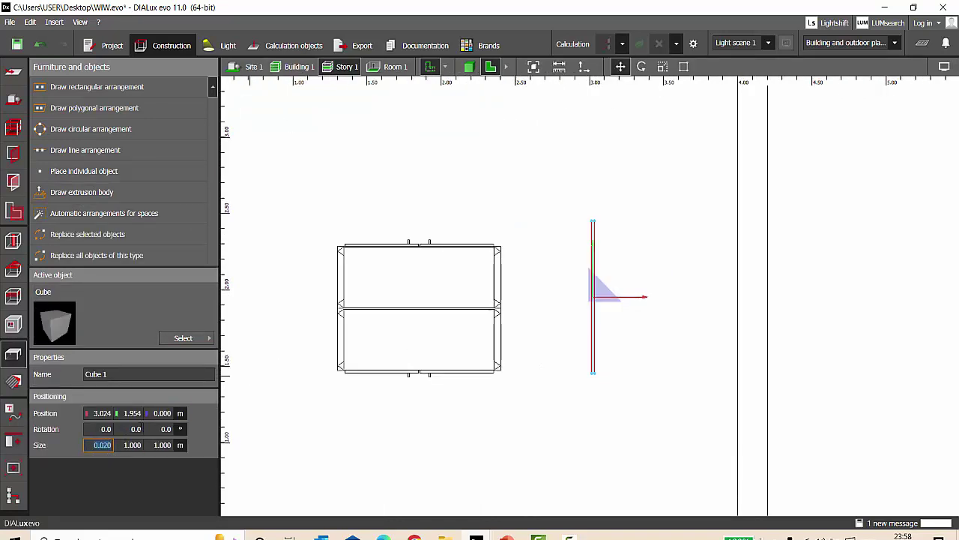
pyautogui.moveTo(651, 297); pyautogui.dragTo(795, 298)
pyautogui.click(156, 444)
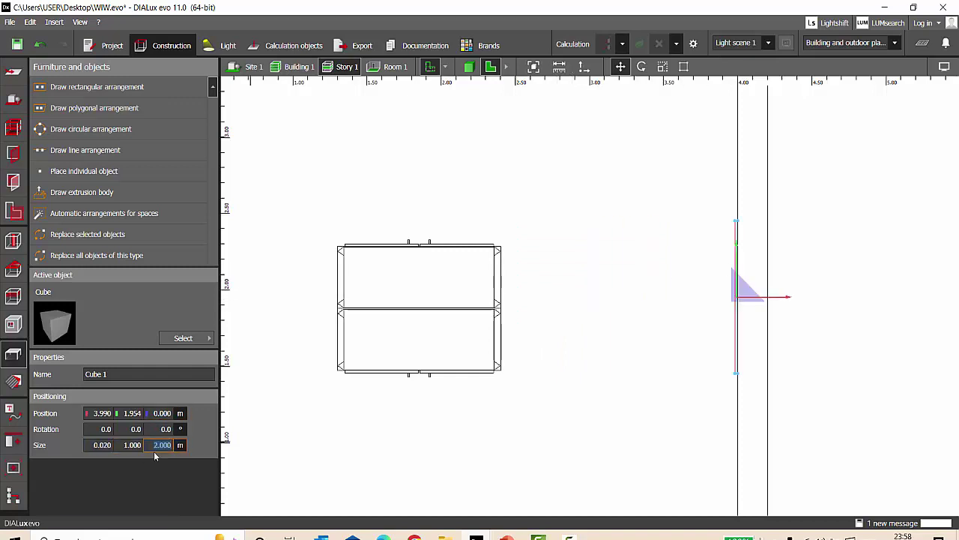
pyautogui.click(469, 67)
pyautogui.click(652, 269)
pyautogui.moveTo(811, 284); pyautogui.dragTo(445, 302, button='right')
pyautogui.click(578, 296)
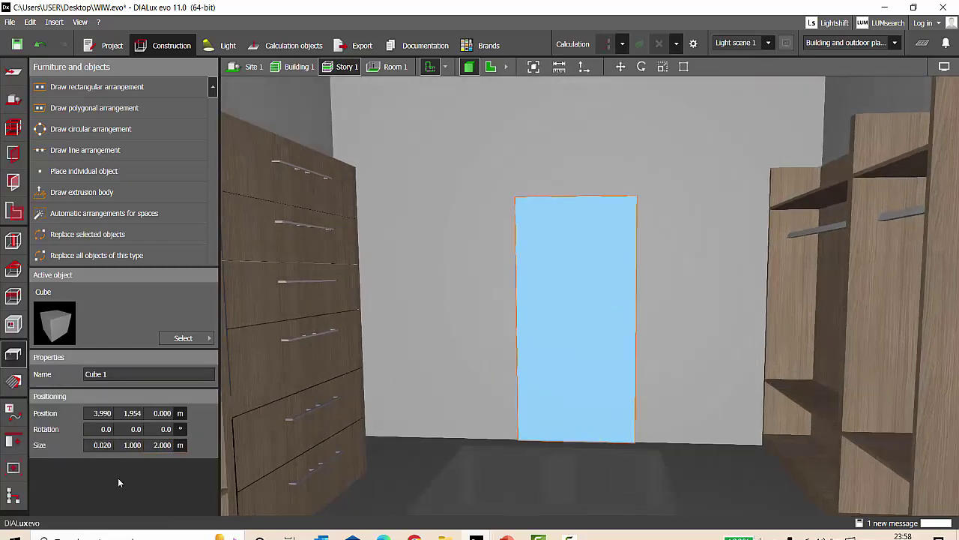
# - Widen the wall panel to 3 m along Y and adjust its position along the wall
pyautogui.click(127, 446)
pyautogui.write('3')
pyautogui.press('Return')
pyautogui.click(620, 67)
pyautogui.scroll(1, 575, 393)
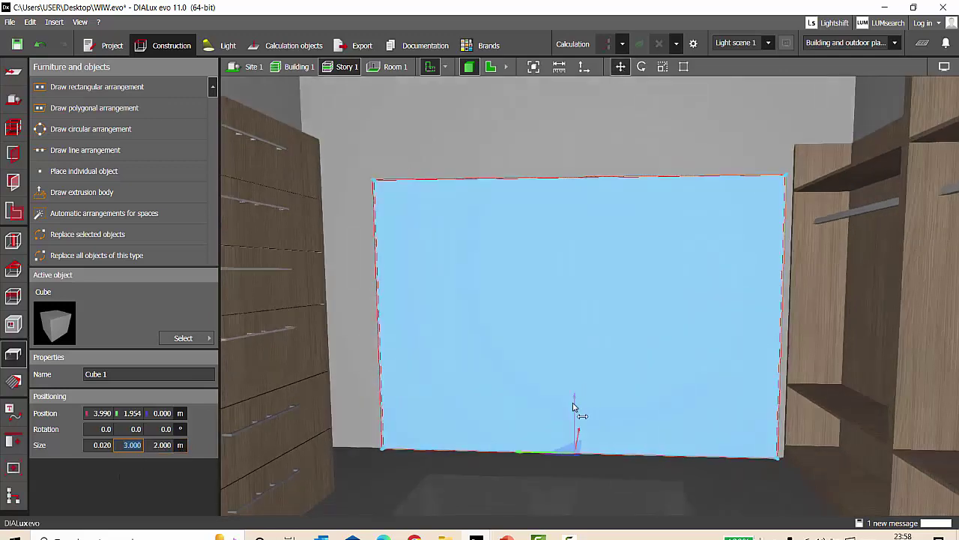
pyautogui.moveTo(516, 452); pyautogui.dragTo(522, 454)
pyautogui.click(450, 116)
pyautogui.moveTo(510, 255)
pyautogui.mouseDown(button='right')
pyautogui.moveTo(520, 242)
pyautogui.moveTo(507, 269)
pyautogui.moveTo(452, 252)
pyautogui.moveTo(514, 253)
pyautogui.mouseUp(button='right')
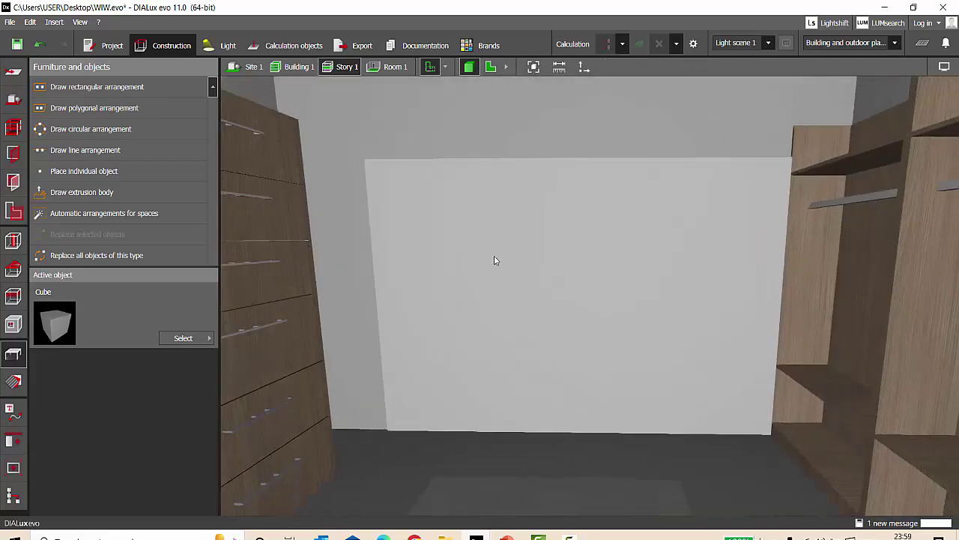
# - Create a metallic grey colour material (RGB 137, 137, 137) and apply it to the wall panel
pyautogui.click(13, 382)
pyautogui.click(461, 242)
pyautogui.click(98, 376)
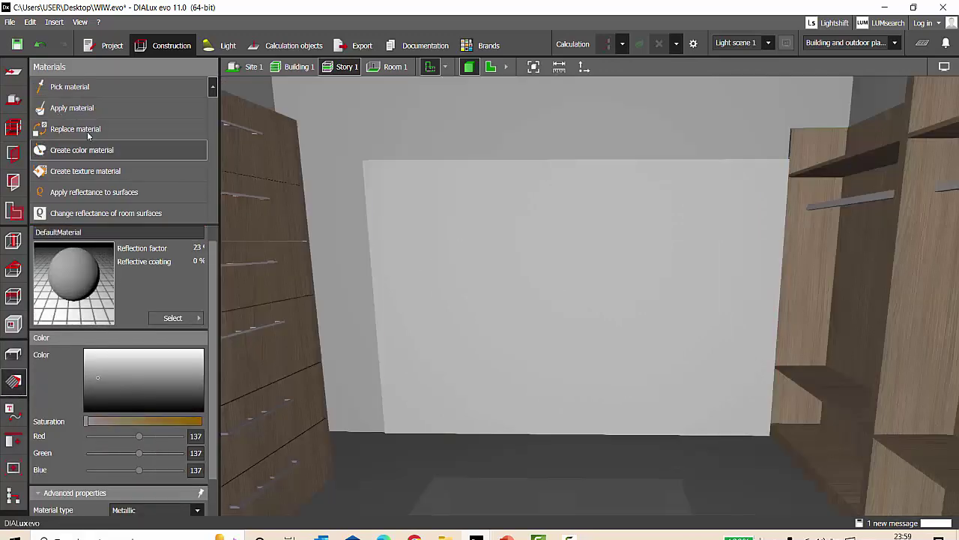
pyautogui.click(537, 259)
pyautogui.scroll(2, 525, 281)
pyautogui.scroll(2, 570, 289)
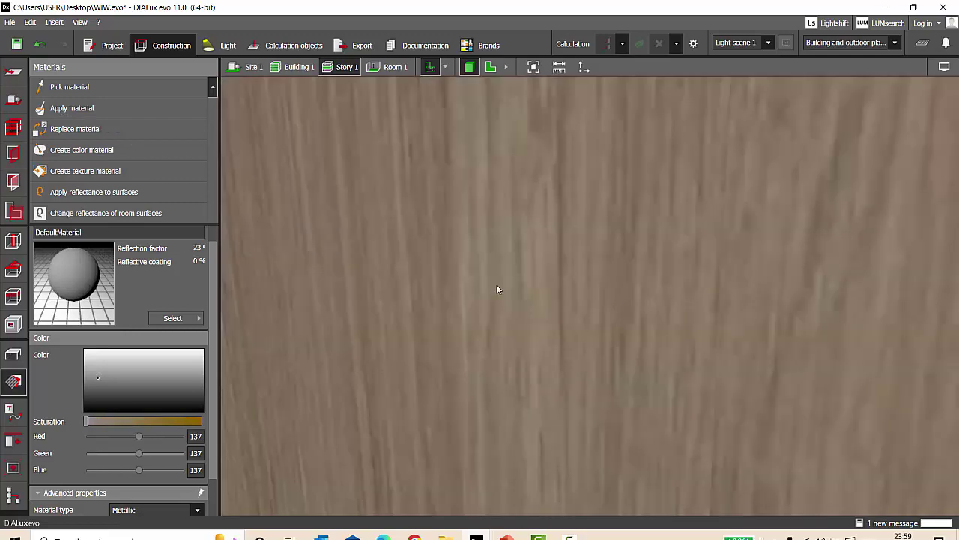
pyautogui.scroll(-3, 480, 300)
pyautogui.click(474, 277)
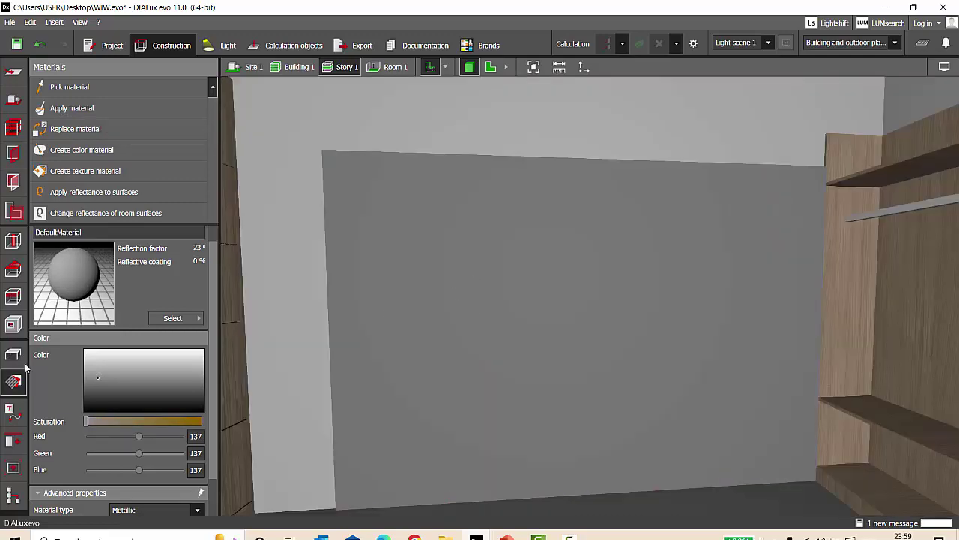
# - Change the material to transparent white (RGB 255, 255, 255) with a 90% reflection factor and apply it to the wall panel
pyautogui.moveTo(112, 378); pyautogui.dragTo(52, 283)
pyautogui.scroll(-1, 98, 371)
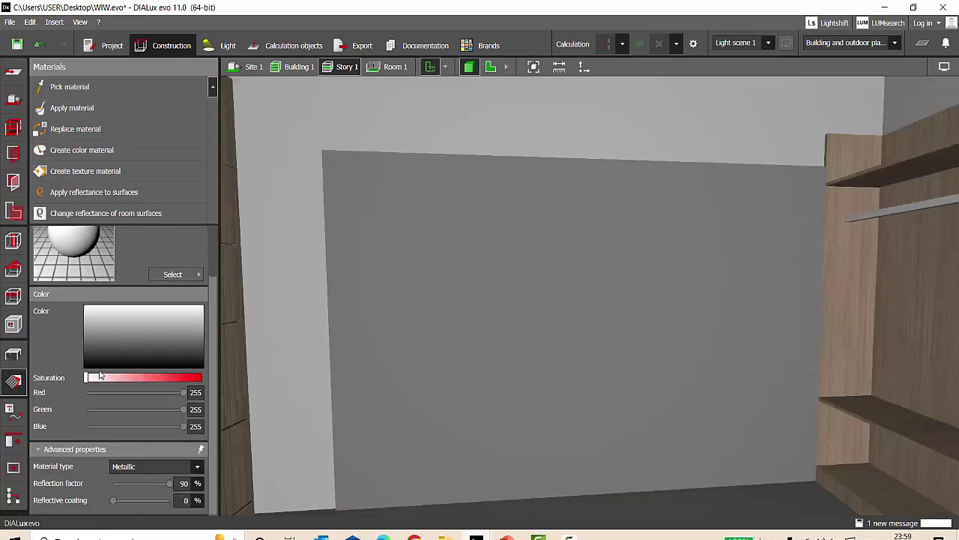
pyautogui.click(153, 467)
pyautogui.click(131, 505)
pyautogui.click(181, 483)
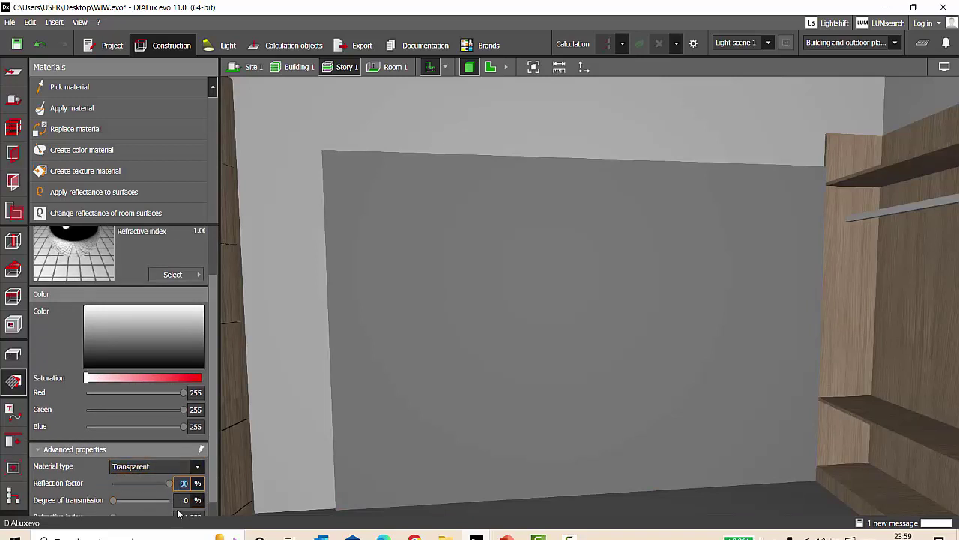
pyautogui.click(72, 108)
pyautogui.click(493, 237)
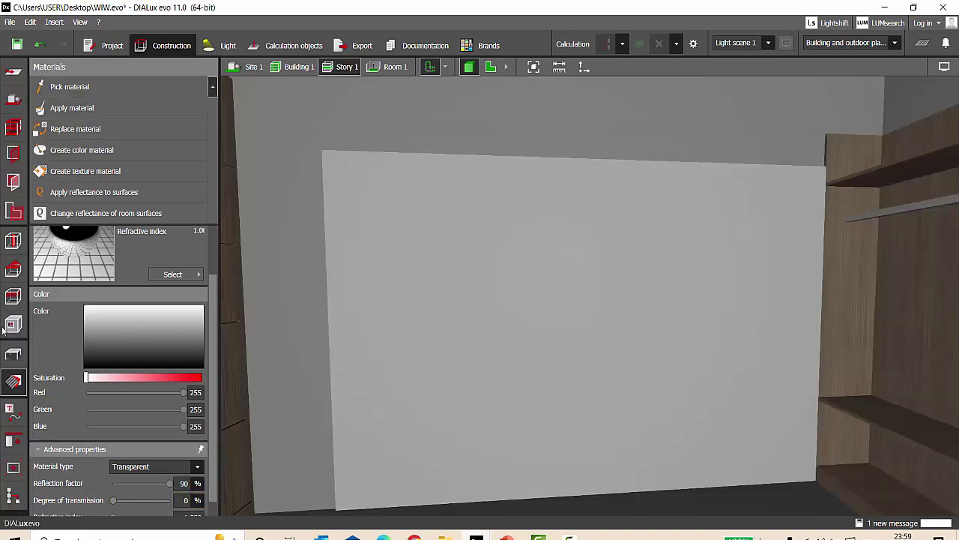
# - View the whole wardrobe room with the new wall panel in 3D and save the project
pyautogui.click(13, 353)
pyautogui.scroll(-5, 561, 230)
pyautogui.moveTo(562, 230); pyautogui.dragTo(491, 265, button='right')
pyautogui.scroll(4, 694, 231)
pyautogui.scroll(-1, 680, 241)
pyautogui.moveTo(681, 241); pyautogui.dragTo(712, 253, button='right')
pyautogui.moveTo(651, 283)
pyautogui.mouseDown(button='right')
pyautogui.moveTo(680, 286)
pyautogui.moveTo(661, 277)
pyautogui.moveTo(642, 285)
pyautogui.mouseUp(button='right')
pyautogui.hotkey('ctrl', 's')
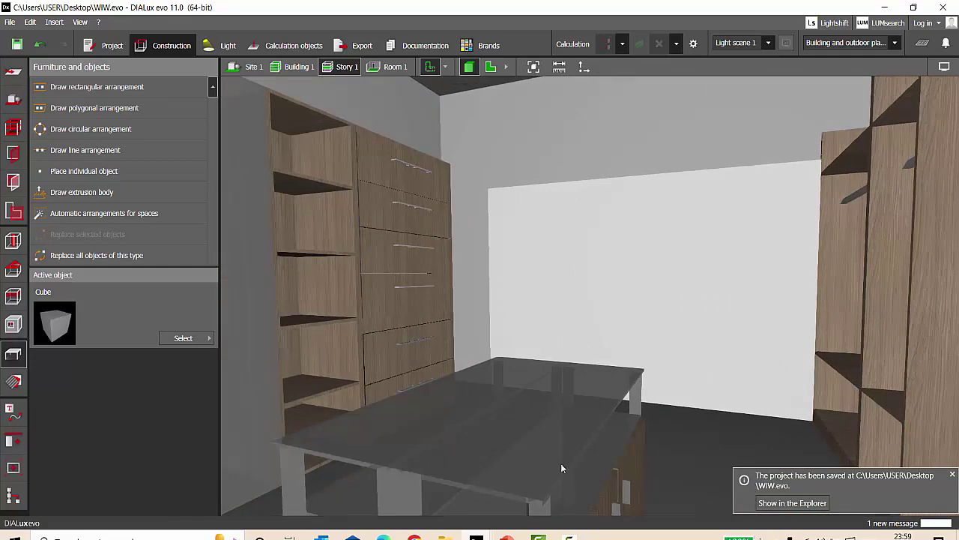
# - Check the mirror reference image in PowerPoint, return to DIALux evo and examine the cabinets and ceiling lights in 3D
pyautogui.hotkey('alt', 'Tab')
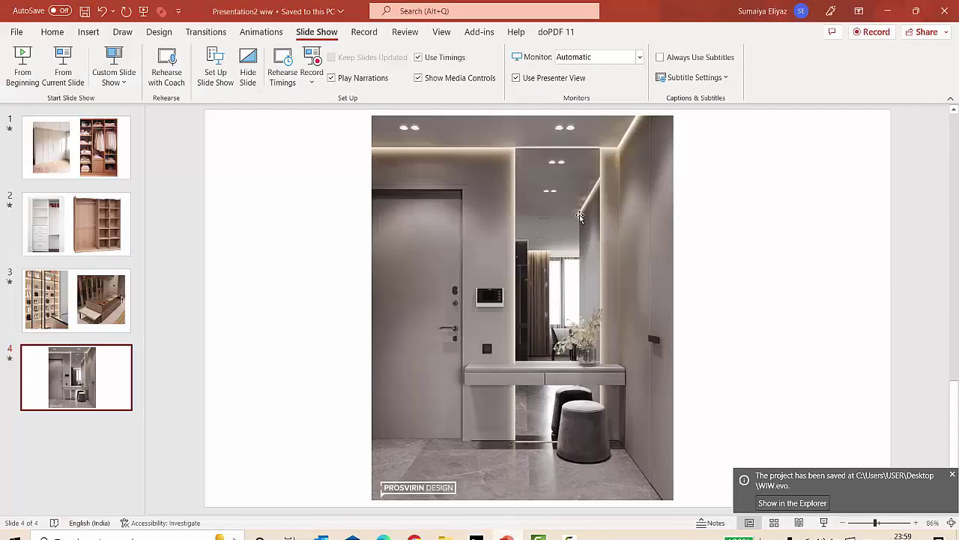
pyautogui.hotkey('alt', 'Tab')
pyautogui.moveTo(614, 219); pyautogui.dragTo(588, 183, button='right')
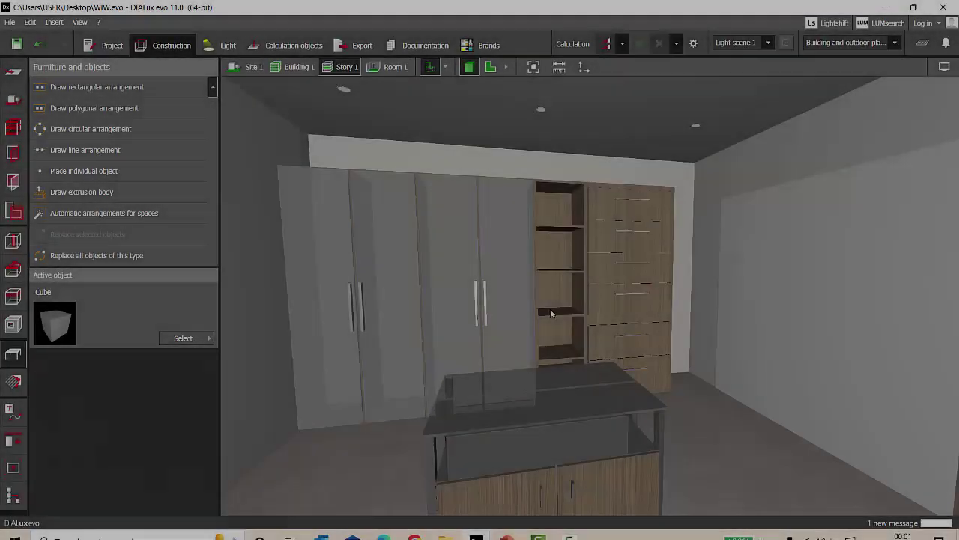
pyautogui.moveTo(457, 263); pyautogui.dragTo(610, 201, button='right')
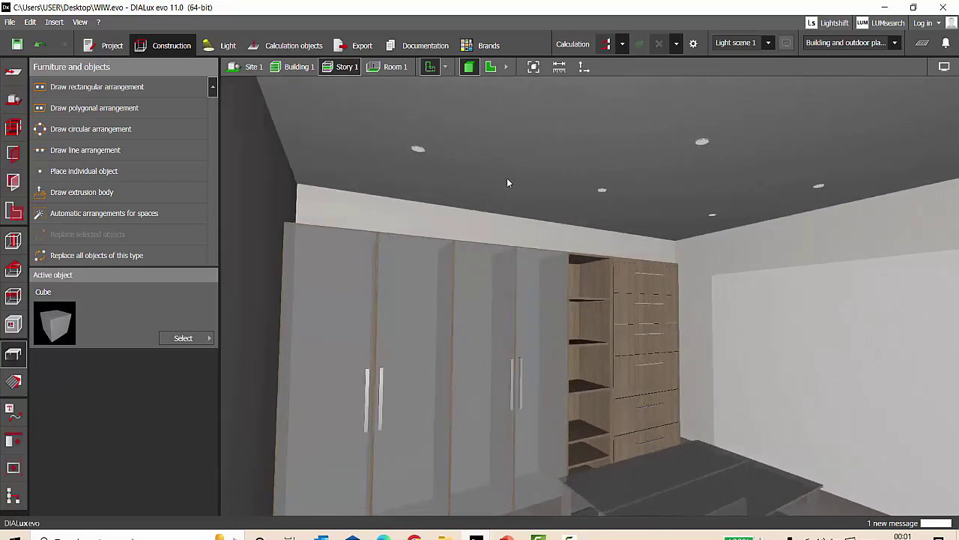
pyautogui.moveTo(719, 262); pyautogui.dragTo(649, 206, button='right')
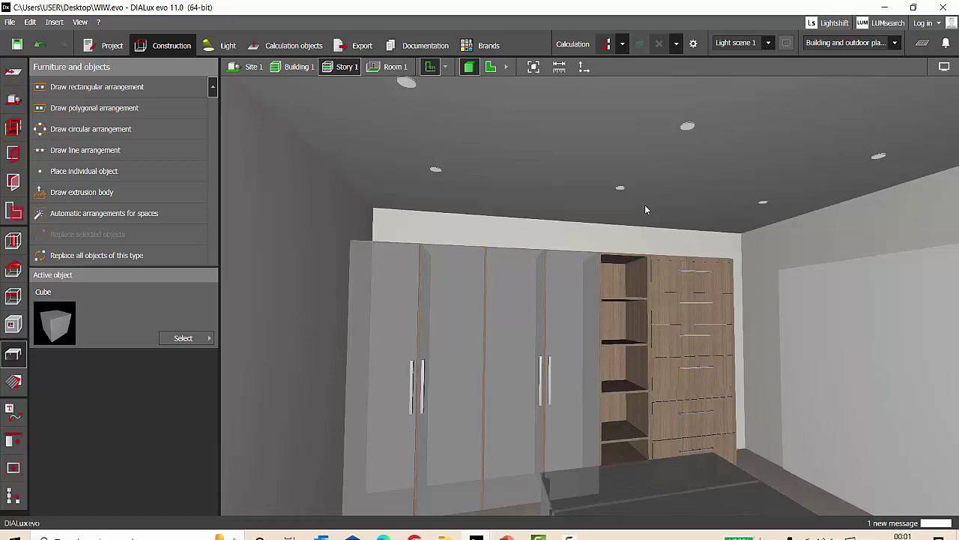
pyautogui.scroll(-1, 479, 165)
pyautogui.scroll(1, 470, 159)
pyautogui.moveTo(557, 285); pyautogui.dragTo(514, 324, button='right')
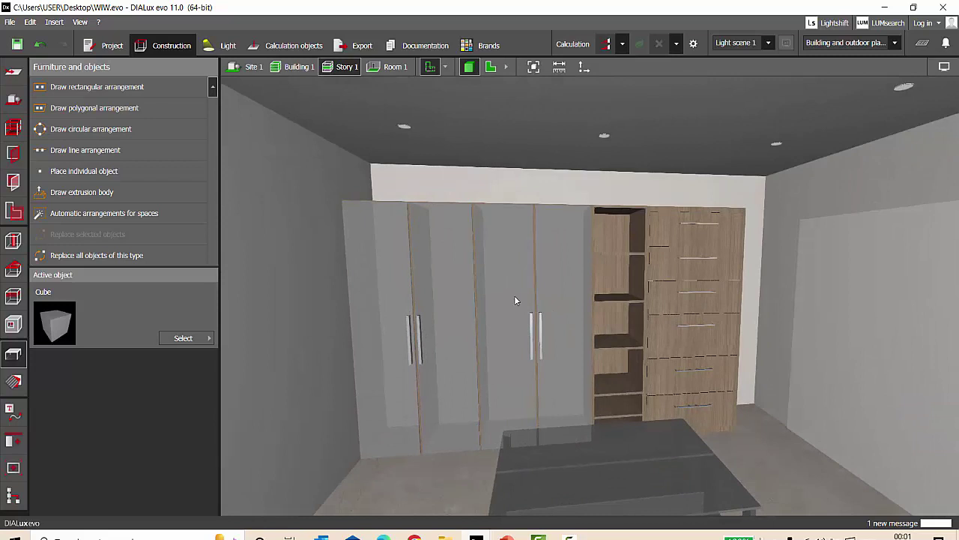
# - Calculate the room's lighting and save a new view showing the cabinets, island and mirror panel
pyautogui.click(607, 44)
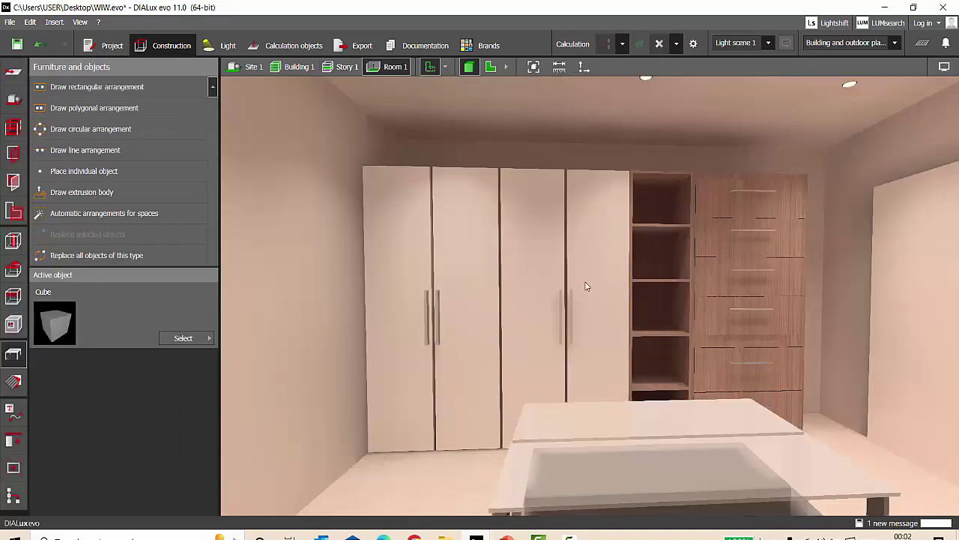
pyautogui.moveTo(586, 282); pyautogui.dragTo(692, 254, button='right')
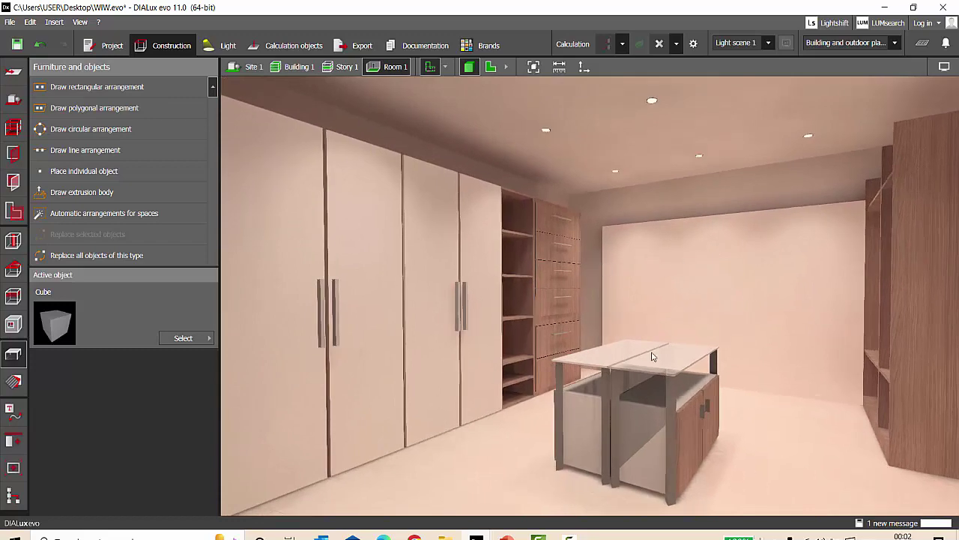
pyautogui.click(362, 45)
pyautogui.click(75, 88)
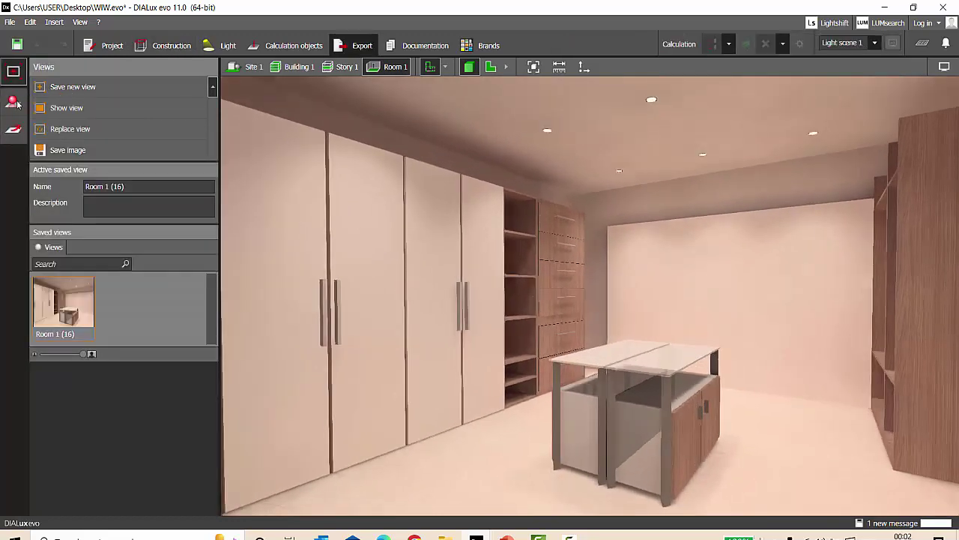
# - Raytrace the saved room view at 1920 x 1080 pixels (Full HD) and close the finished render
pyautogui.click(13, 101)
pyautogui.moveTo(90, 249); pyautogui.dragTo(159, 248)
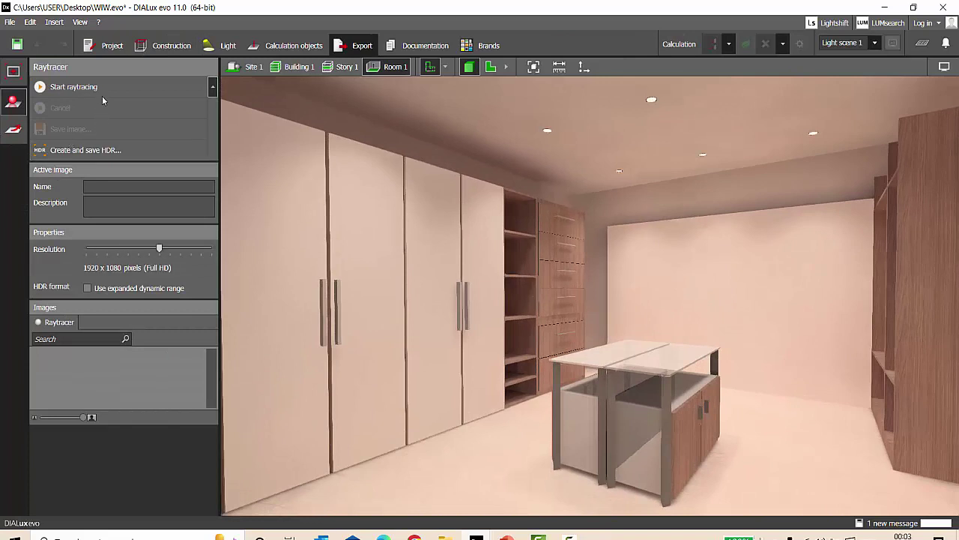
pyautogui.click(74, 87)
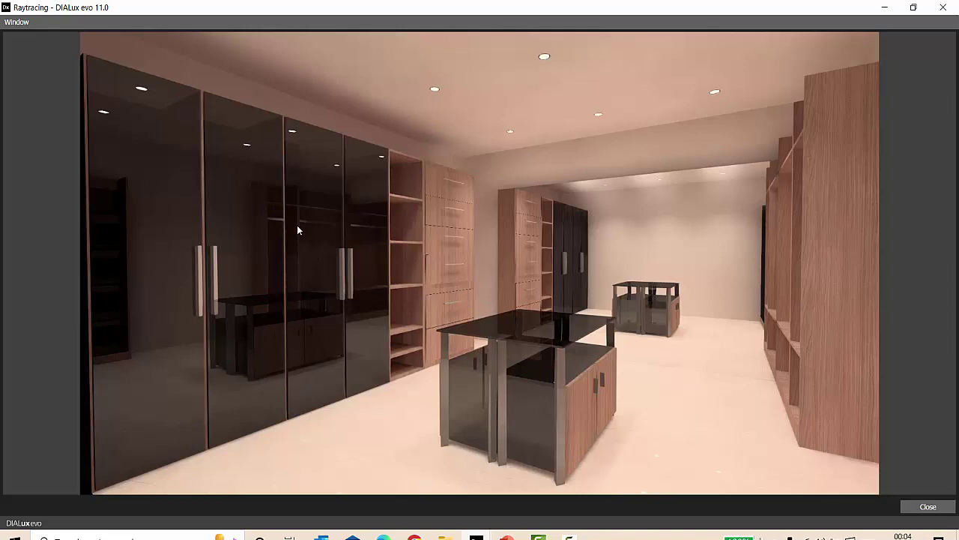
pyautogui.click(928, 507)
# - Delete the lighting calculation results while facing the open hanging shelf units
pyautogui.moveTo(643, 341); pyautogui.dragTo(593, 392, button='right')
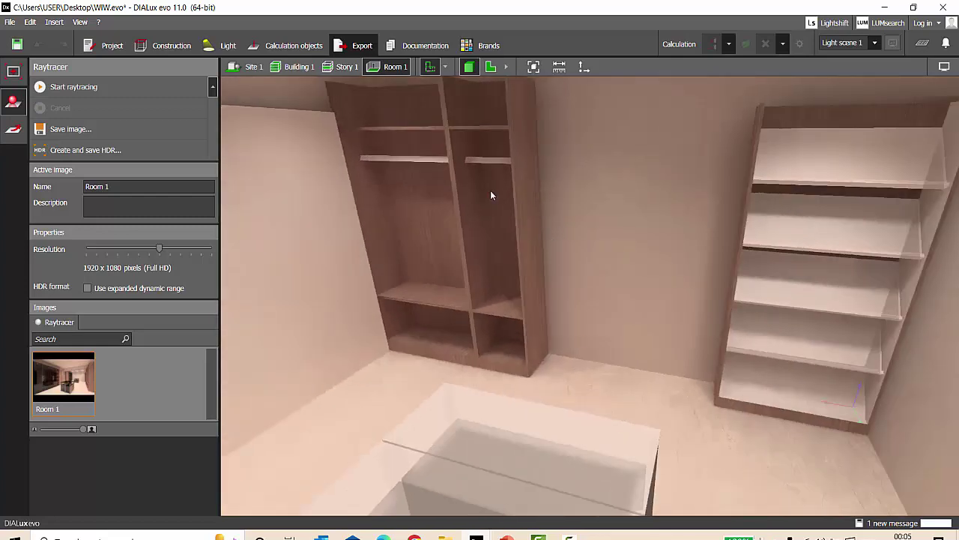
pyautogui.click(288, 45)
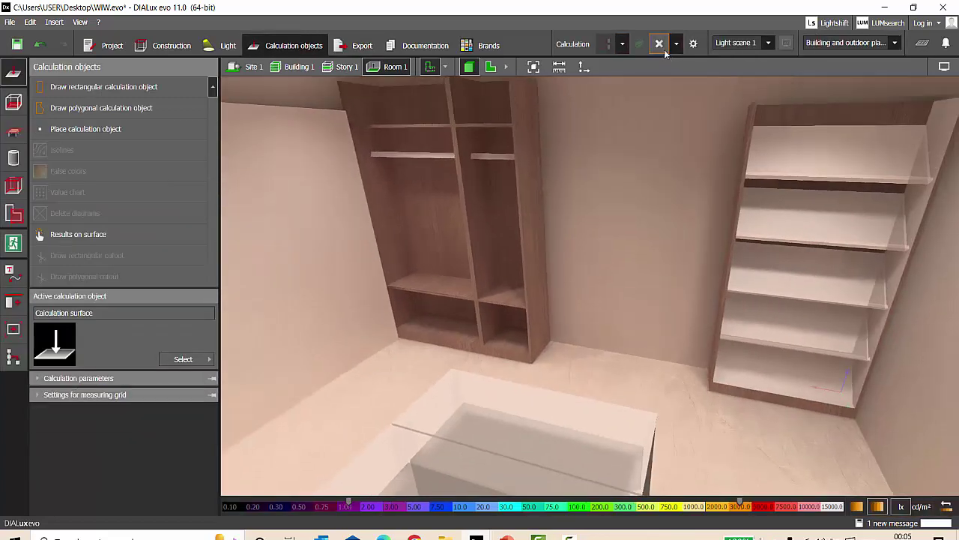
pyautogui.click(664, 50)
pyautogui.moveTo(586, 216); pyautogui.dragTo(564, 235, button='right')
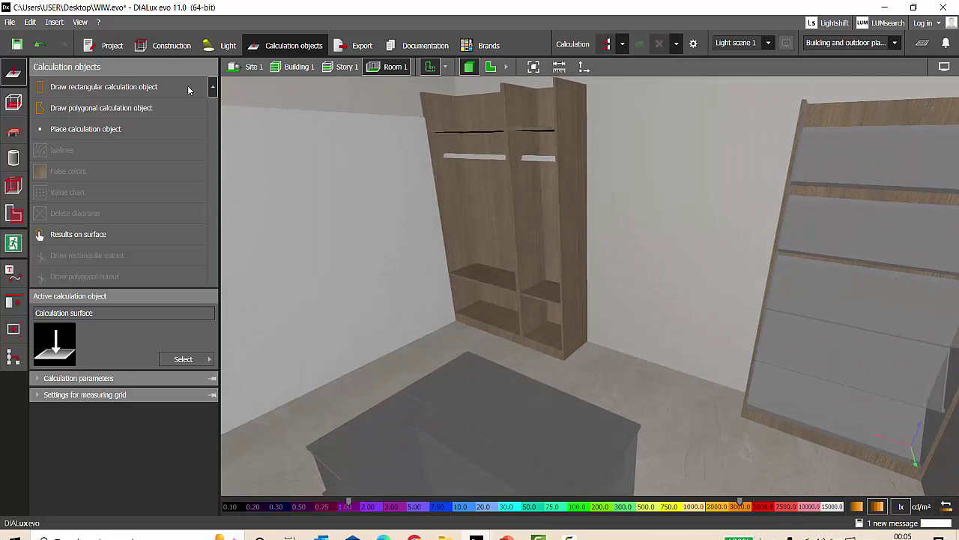
# - Copy the two adjoining open hanging shelf units along the back wall, filling the gap up to the slanted shoe shelf
pyautogui.click(175, 50)
pyautogui.click(472, 215)
pyautogui.keyDown('ctrl'); pyautogui.click(523, 235); pyautogui.keyUp('ctrl')
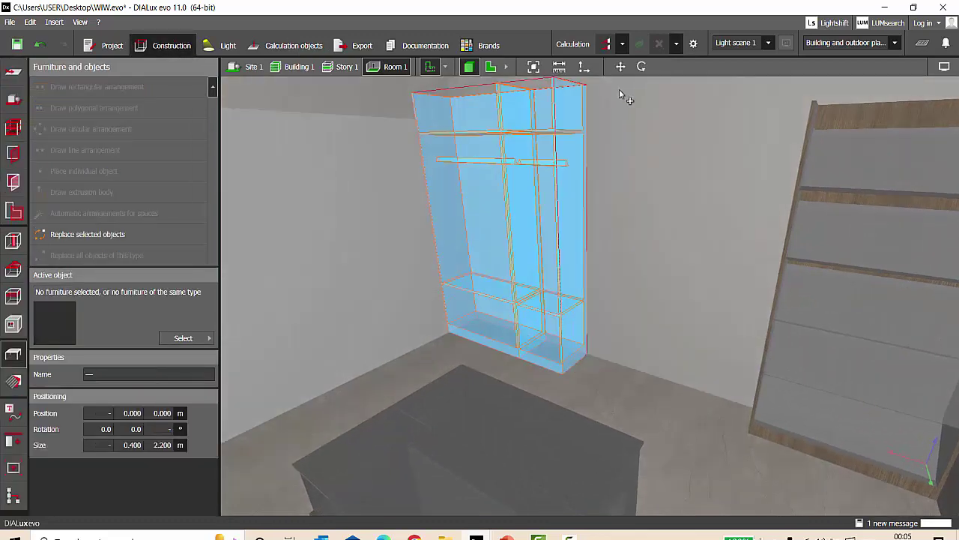
pyautogui.click(621, 68)
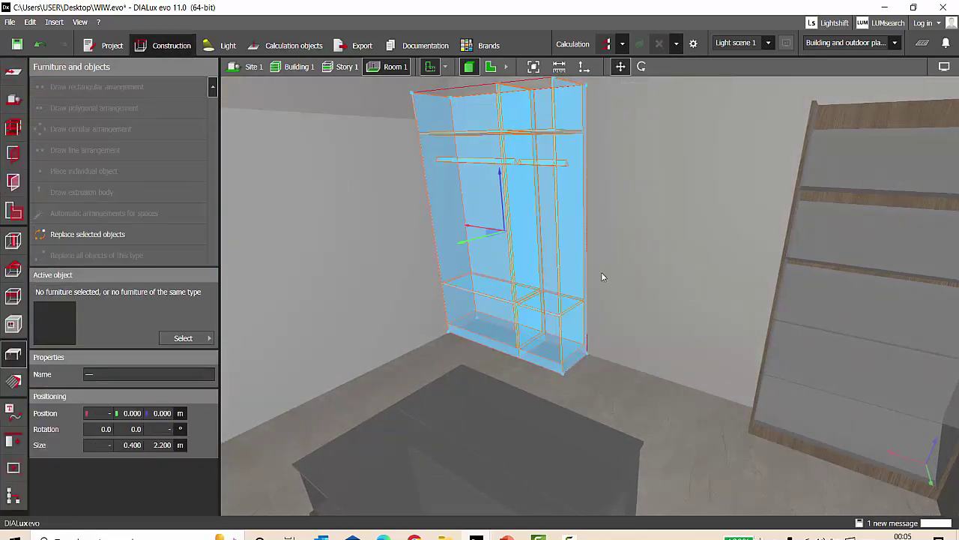
pyautogui.keyDown('ctrl'); pyautogui.moveTo(465, 224); pyautogui.dragTo(597, 265); pyautogui.keyUp('ctrl')
pyautogui.press('Escape')
# - Delete both 110x120 Office Shelf units of the central island and save the project
pyautogui.moveTo(582, 281); pyautogui.dragTo(450, 349, button='right')
pyautogui.click(561, 469)
pyautogui.scroll(2, 563, 474)
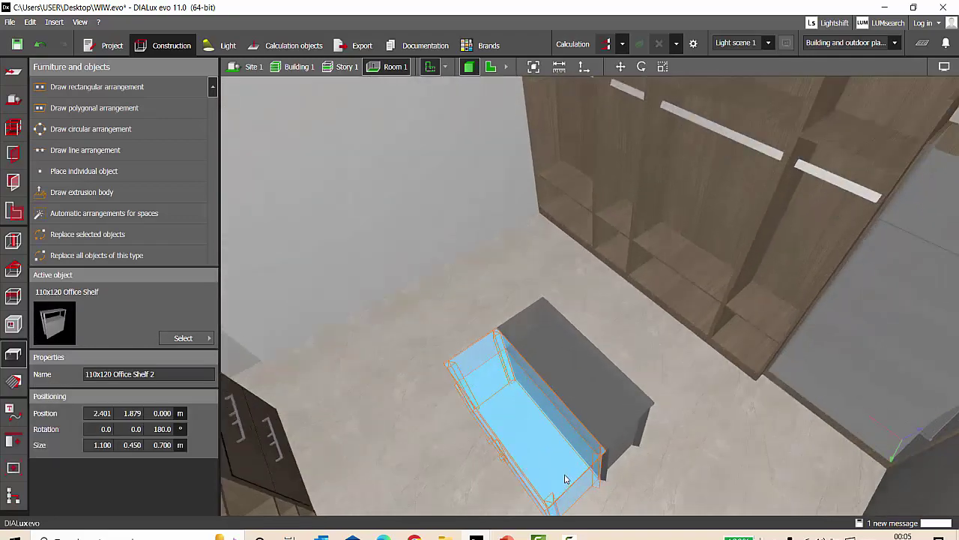
pyautogui.keyDown('ctrl'); pyautogui.click(613, 391); pyautogui.keyUp('ctrl')
pyautogui.press('Delete')
pyautogui.moveTo(592, 379); pyautogui.dragTo(566, 298, button='right')
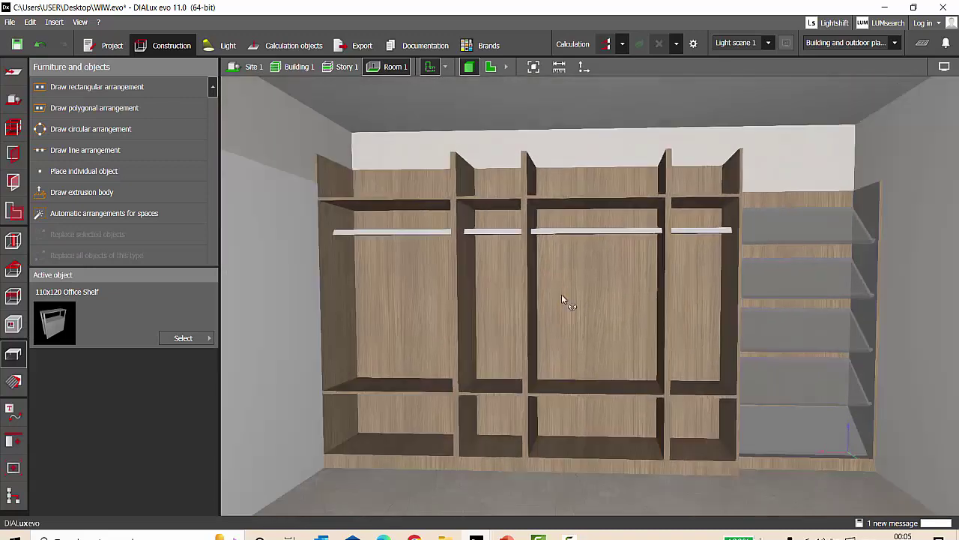
pyautogui.hotkey('ctrl', 's')
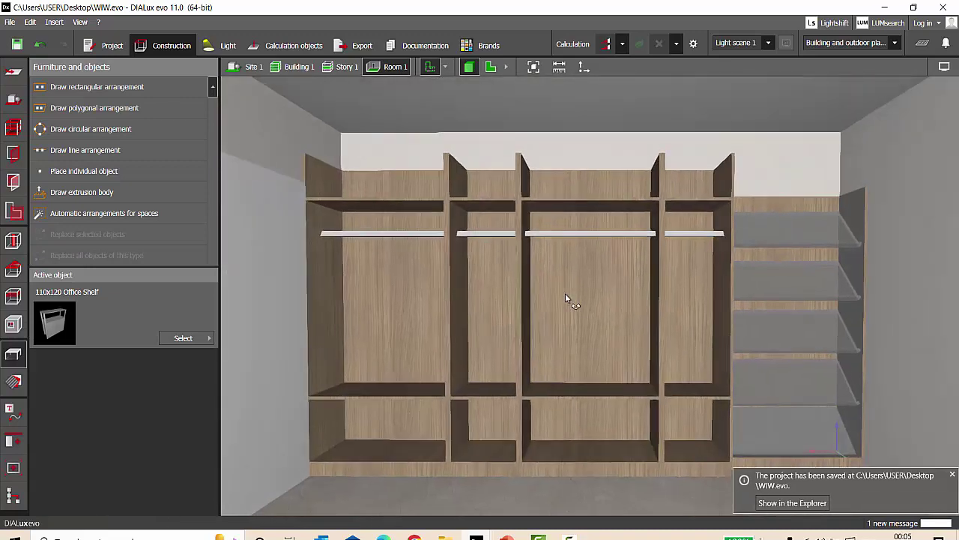
# - Calculate the lighting again and save a new view facing the wall of open shelf units
pyautogui.click(291, 45)
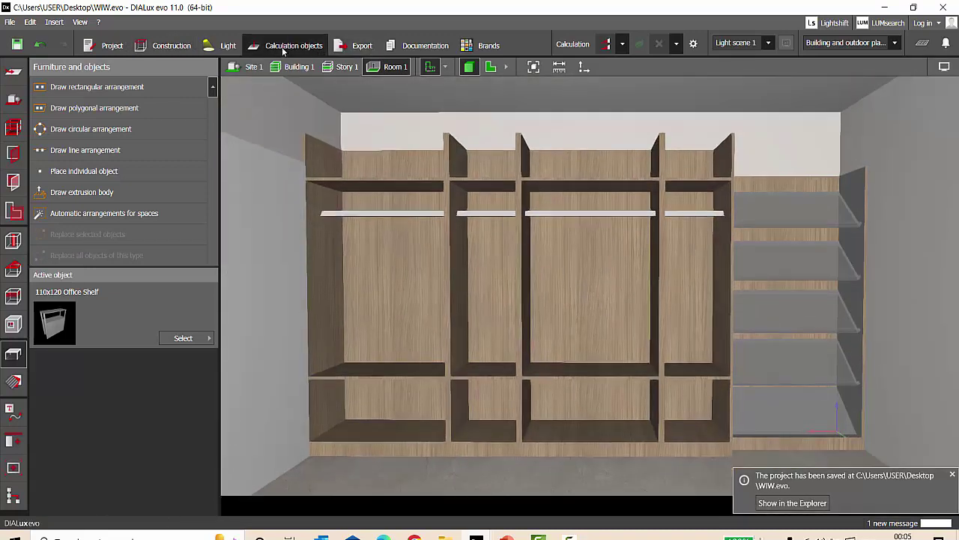
pyautogui.click(608, 43)
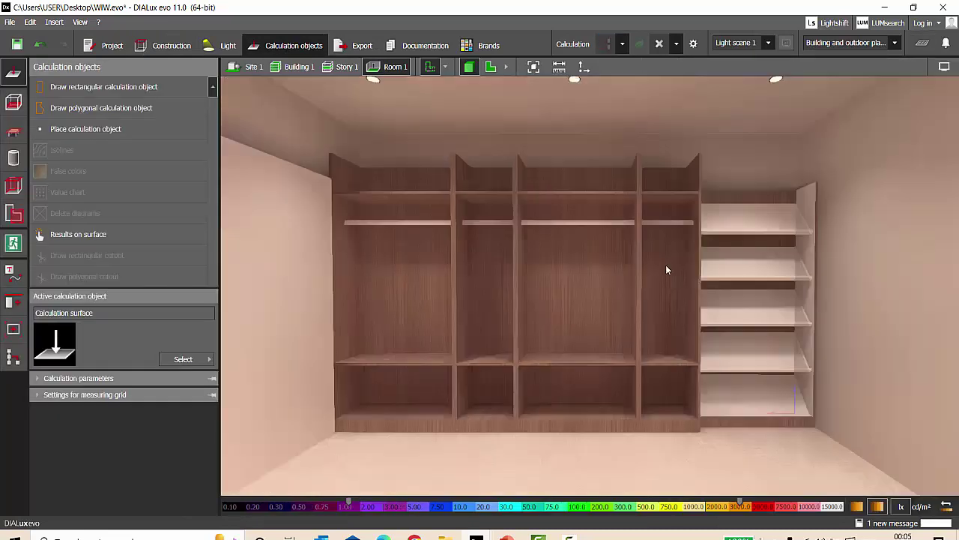
pyautogui.scroll(-2, 618, 227)
pyautogui.scroll(1, 618, 227)
pyautogui.click(353, 45)
pyautogui.click(13, 72)
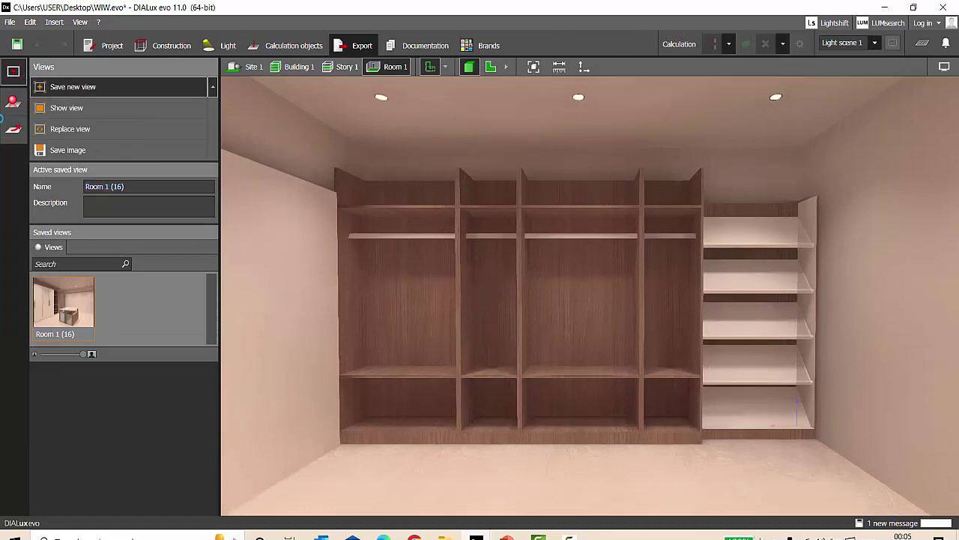
# - Raytrace the front view of the wood shelf units and close the finished render
pyautogui.click(13, 101)
pyautogui.click(84, 87)
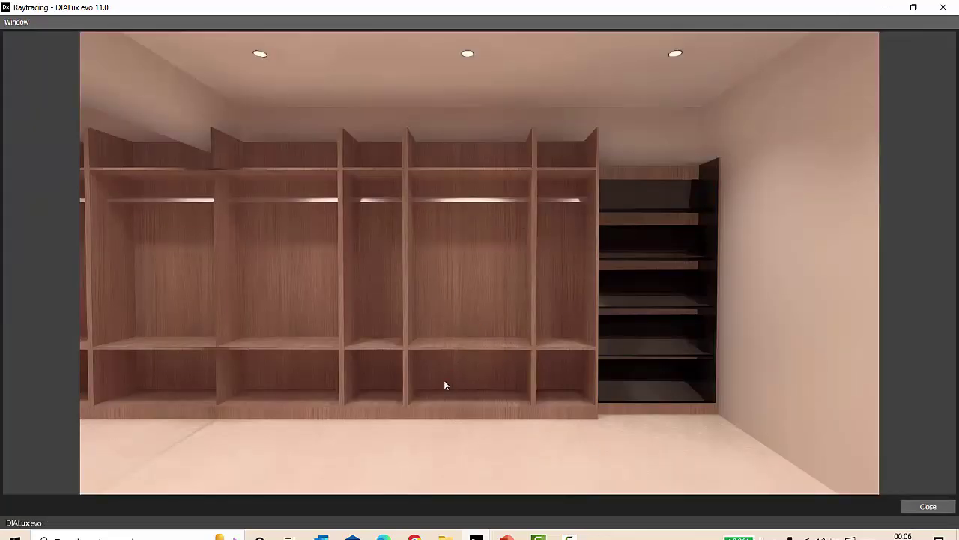
pyautogui.click(928, 506)
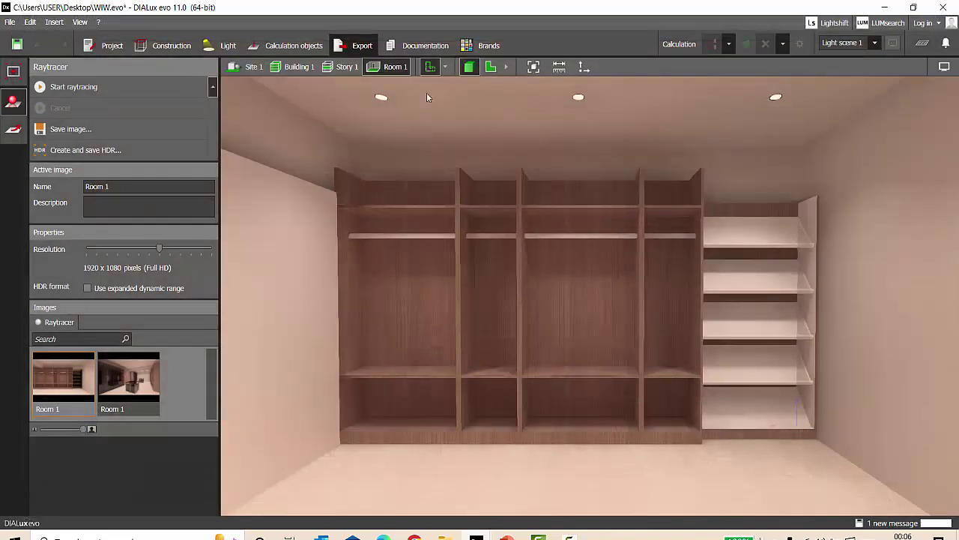
# - Clear the calculation results and replace the shelf units' wood with the light stone texture material from the favorites
pyautogui.click(288, 45)
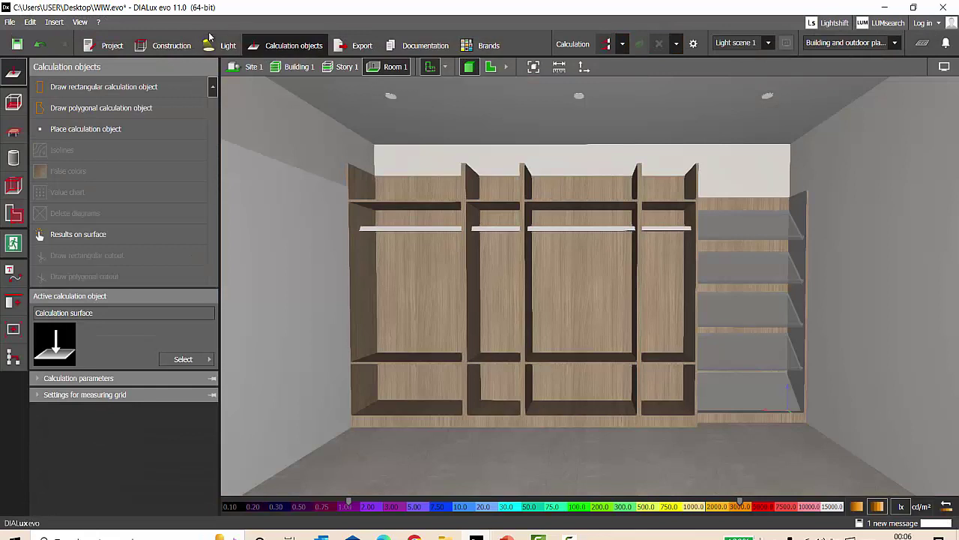
pyautogui.click(163, 45)
pyautogui.click(13, 381)
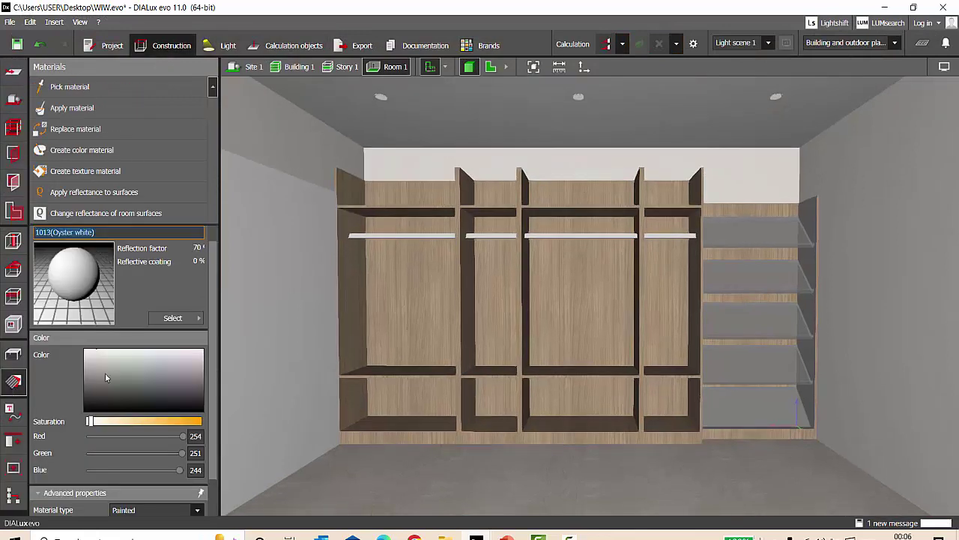
pyautogui.click(187, 319)
pyautogui.doubleClick(240, 87)
pyautogui.scroll(-2, 335, 193)
pyautogui.scroll(-3, 335, 195)
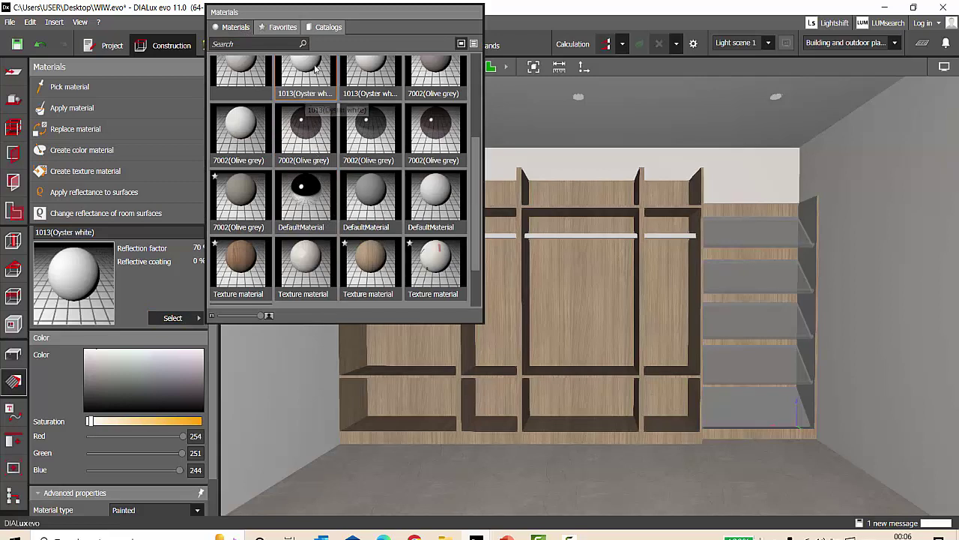
pyautogui.click(278, 28)
pyautogui.click(243, 158)
pyautogui.click(74, 129)
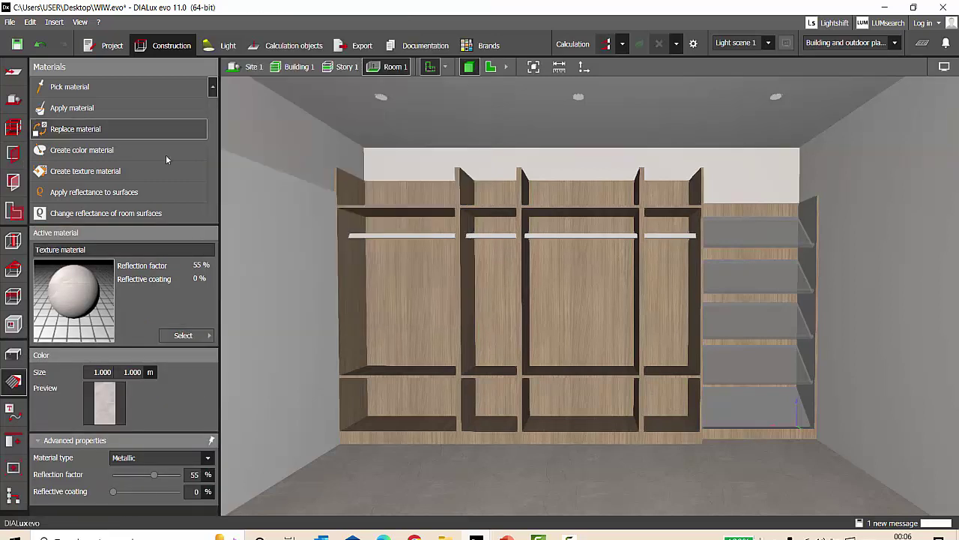
pyautogui.click(452, 289)
# - Delete the mirror wall panel beside the shelf units
pyautogui.click(12, 350)
pyautogui.click(296, 321)
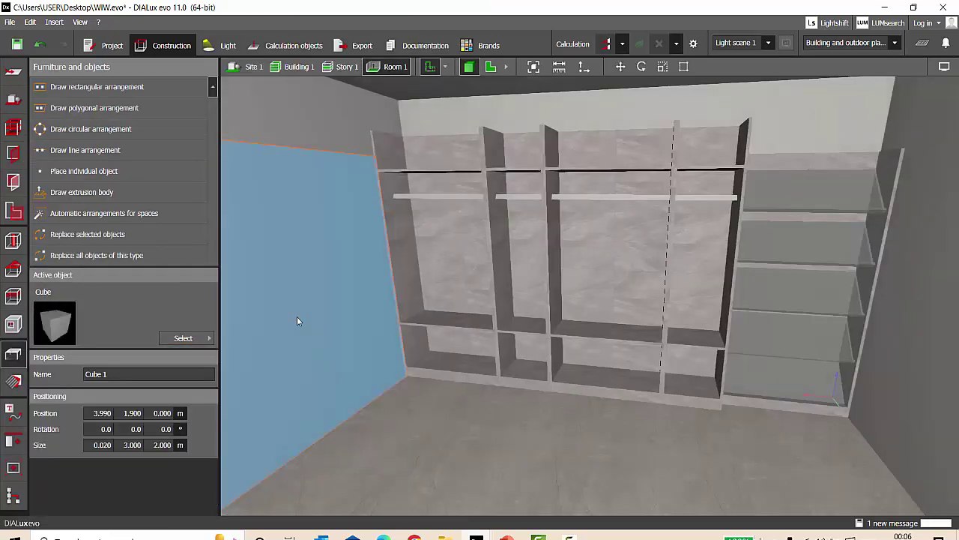
pyautogui.press('Delete')
pyautogui.moveTo(411, 341); pyautogui.dragTo(429, 296, button='right')
# - Recalculate the room's lighting and restore the saved view facing the shelf units
pyautogui.click(608, 49)
pyautogui.click(348, 49)
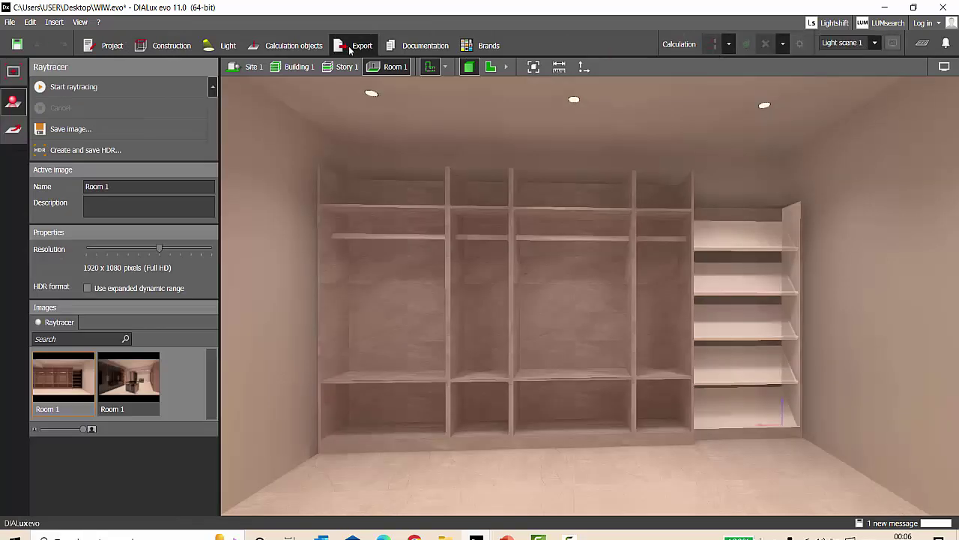
pyautogui.click(11, 73)
pyautogui.doubleClick(123, 303)
# - Raytrace the front view of the stone-textured shelf units and look around the calculated room
pyautogui.click(13, 100)
pyautogui.click(100, 88)
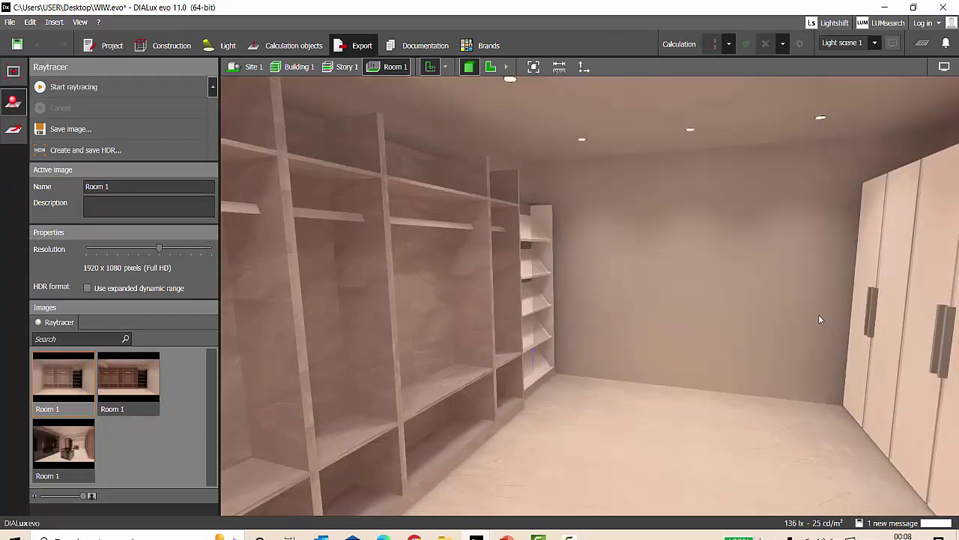
pyautogui.moveTo(708, 309); pyautogui.dragTo(612, 315)
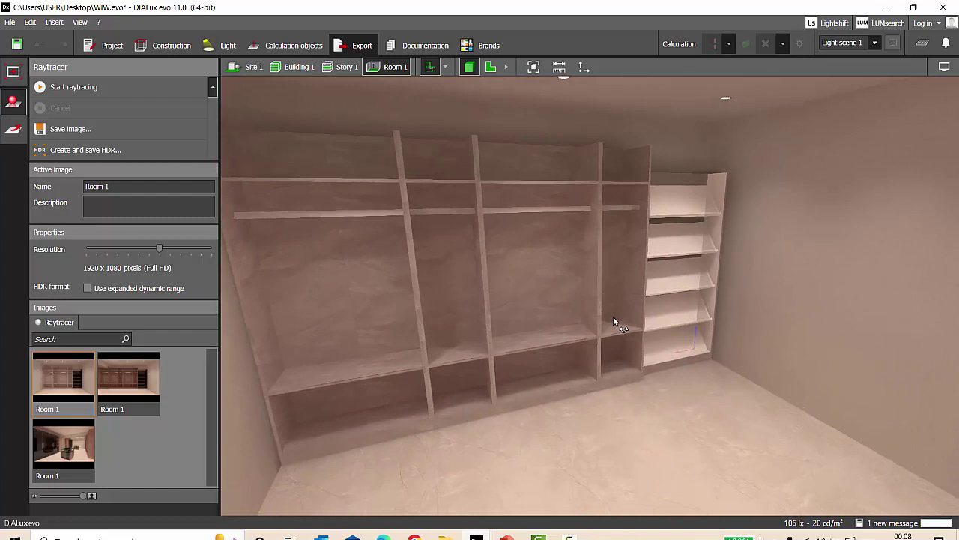
pyautogui.moveTo(613, 317); pyautogui.dragTo(654, 321, button='right')
pyautogui.scroll(2, 535, 312)
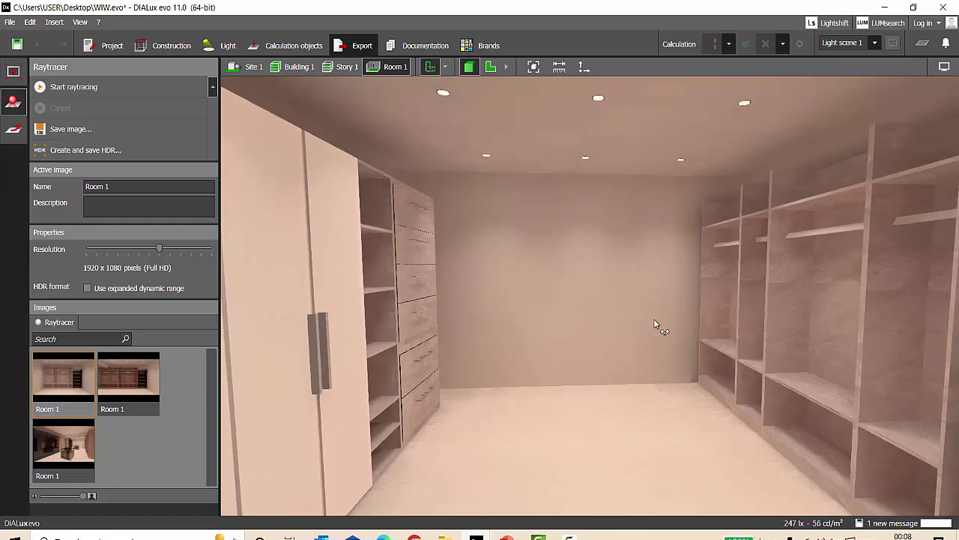